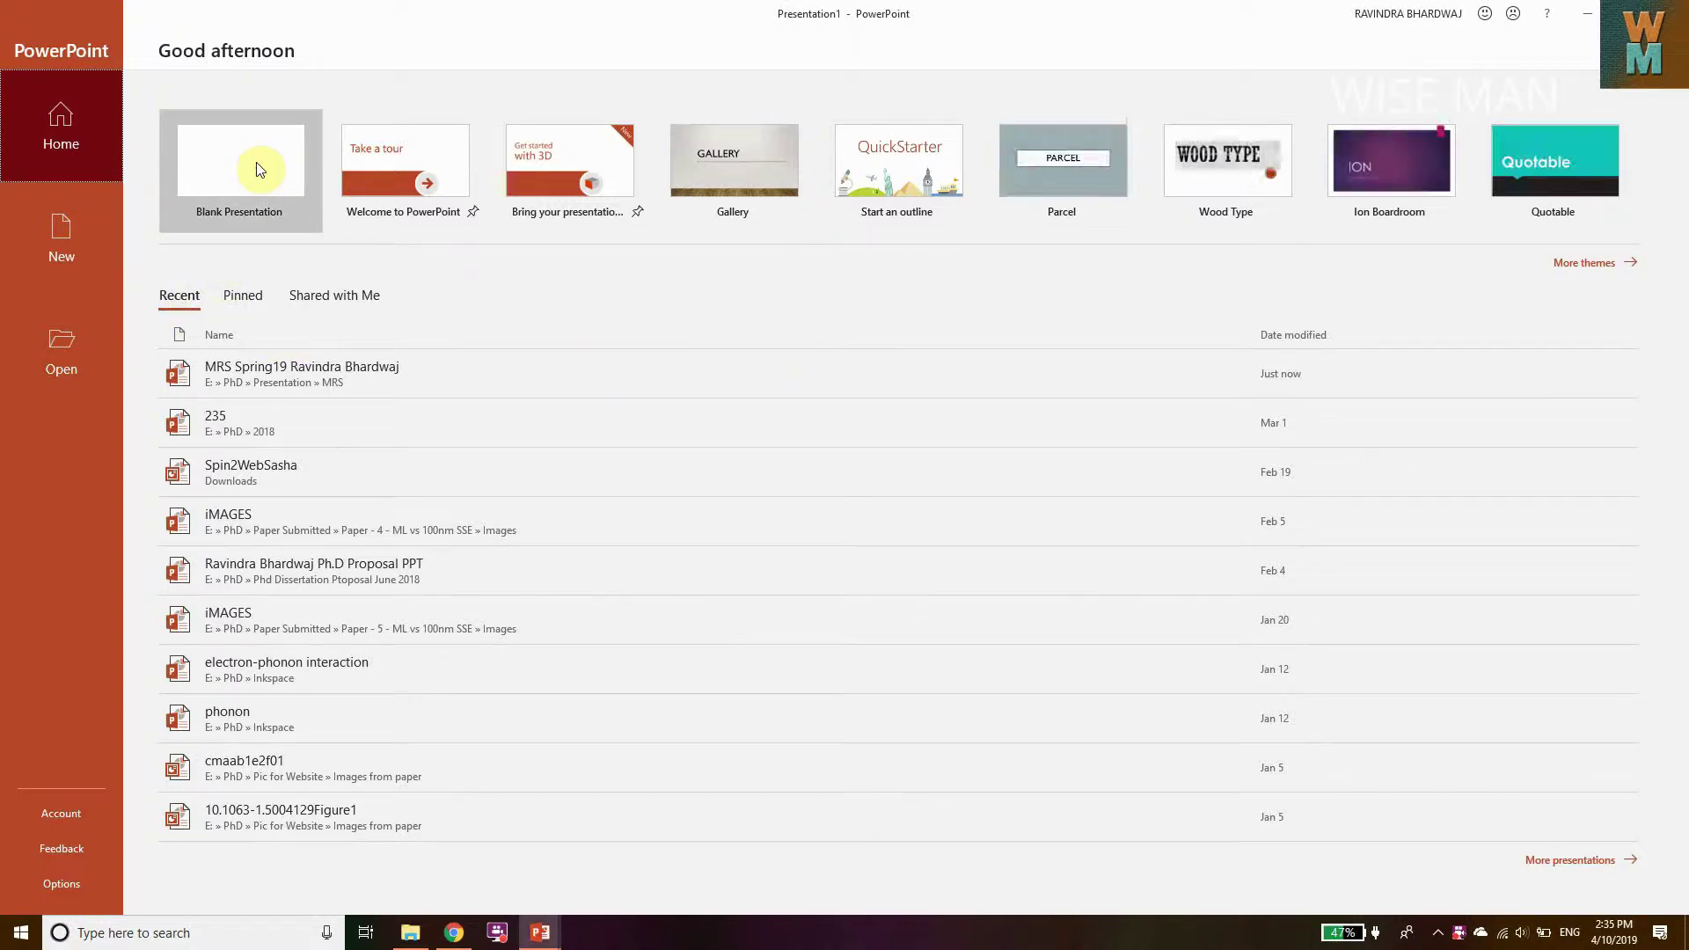
- Start a blank presentation and add a Two Content slide
{"action": "left_click", "coordinate": [256, 161]}
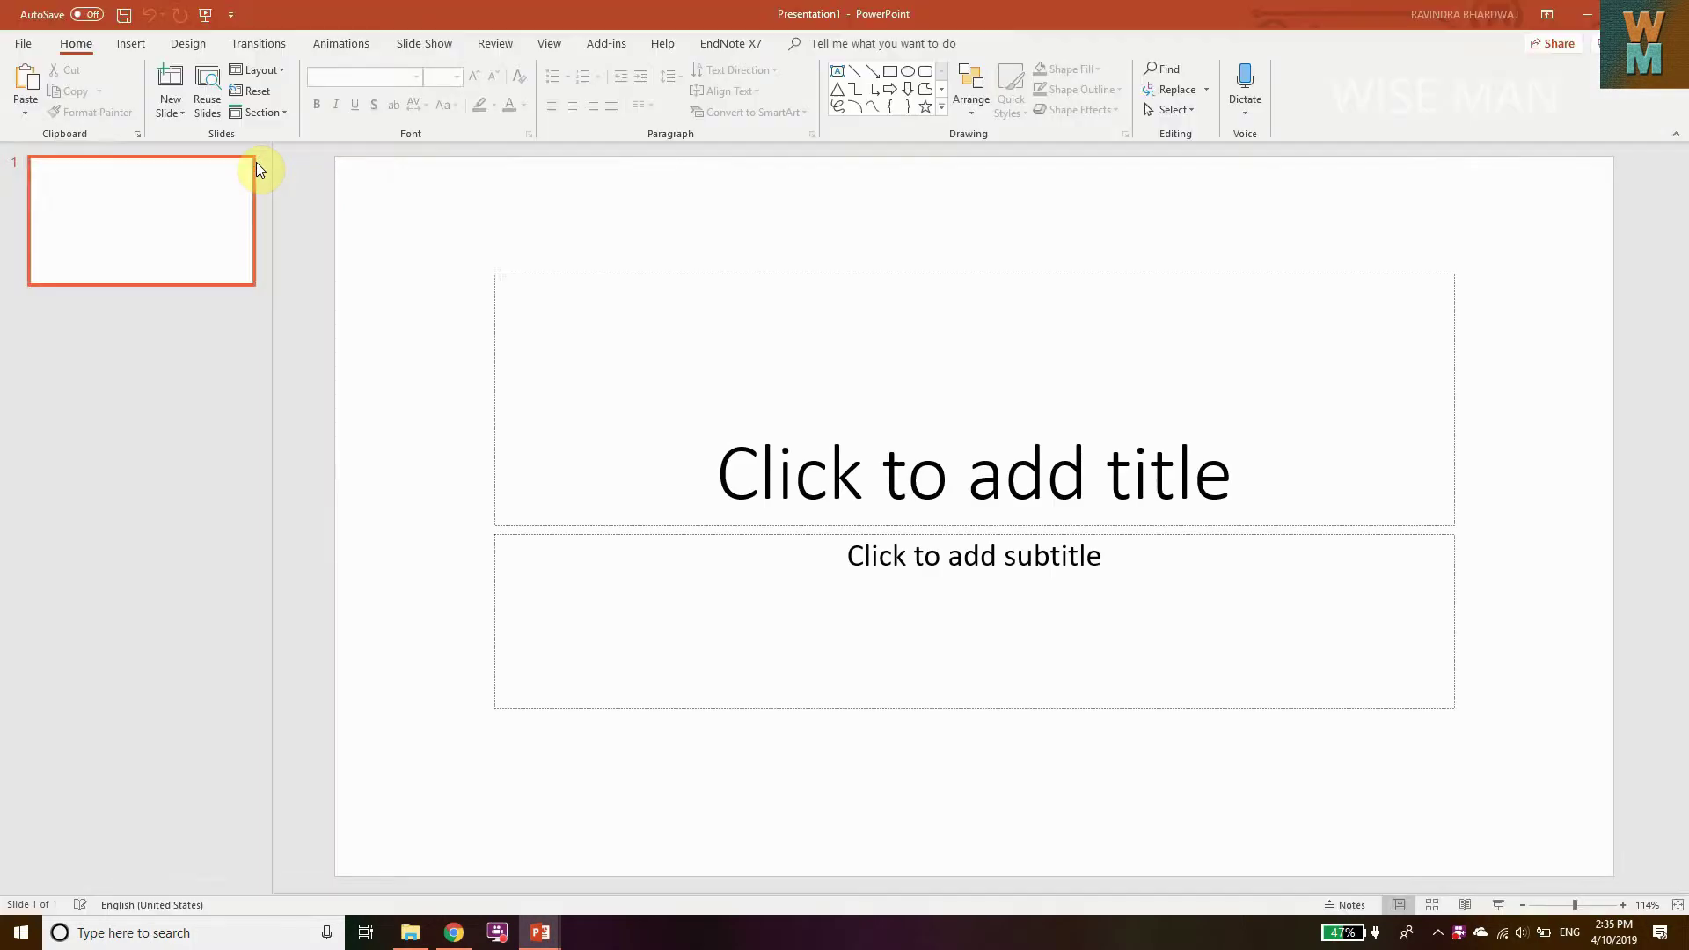
{"action": "left_click", "coordinate": [170, 115]}
{"action": "left_click", "coordinate": [215, 251]}
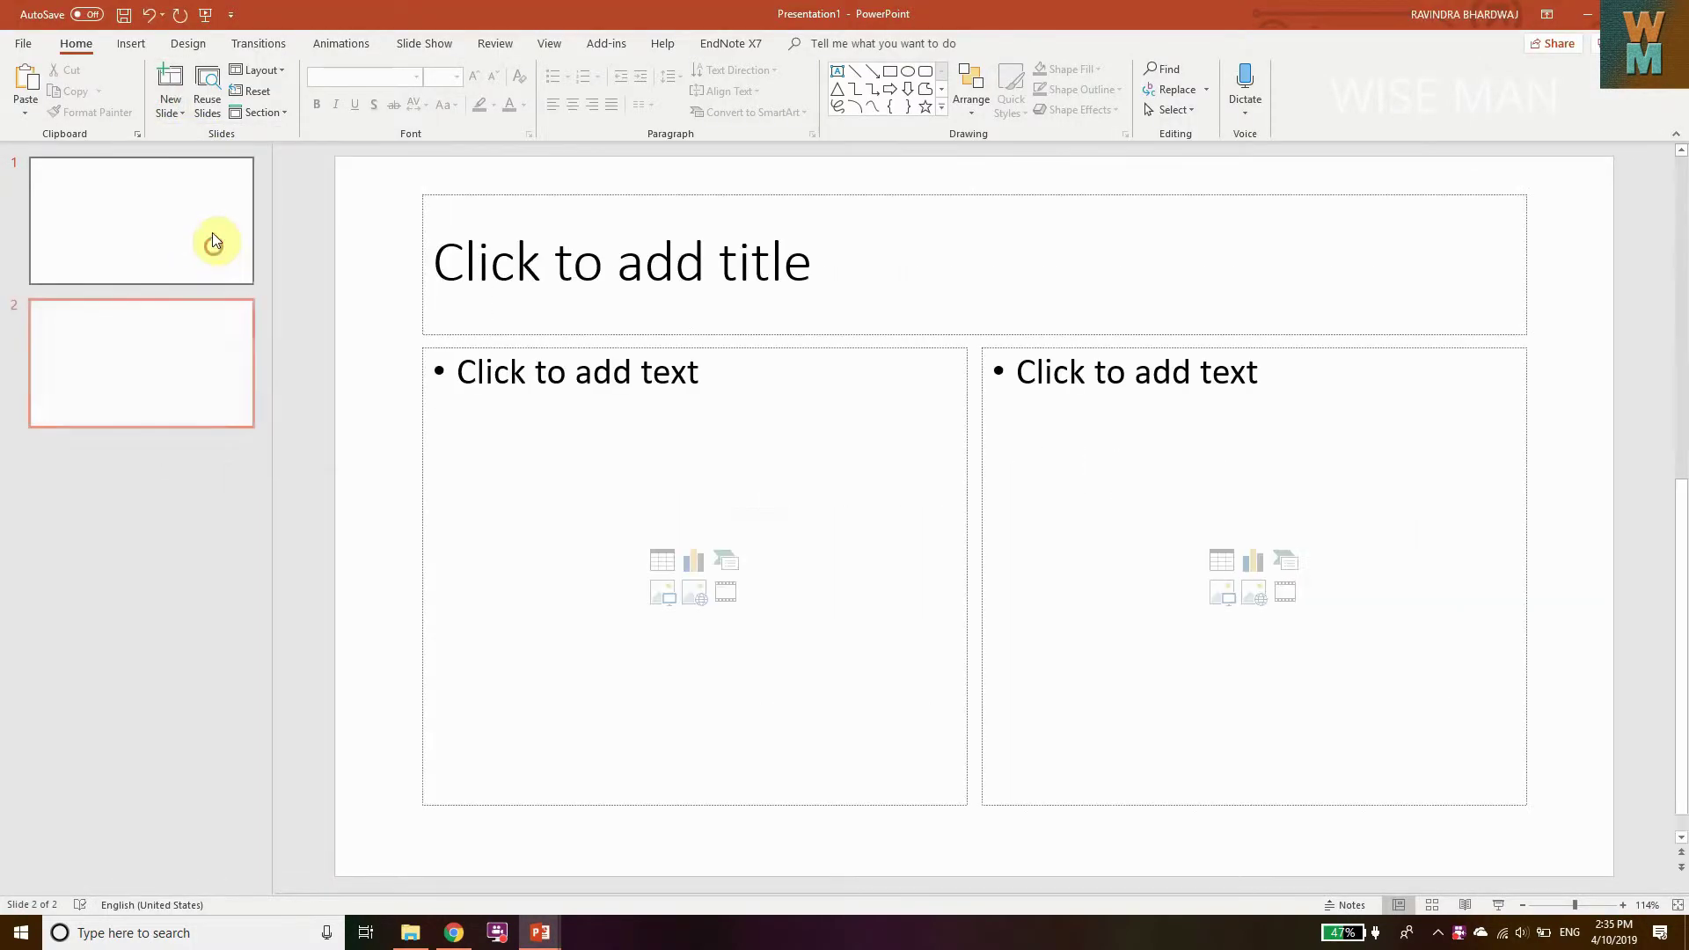
- Add a Title Slide and a Section Header slide, then begin editing slide 1's title
{"action": "left_click", "coordinate": [185, 112]}
{"action": "left_click", "coordinate": [191, 187]}
{"action": "left_click", "coordinate": [167, 111]}
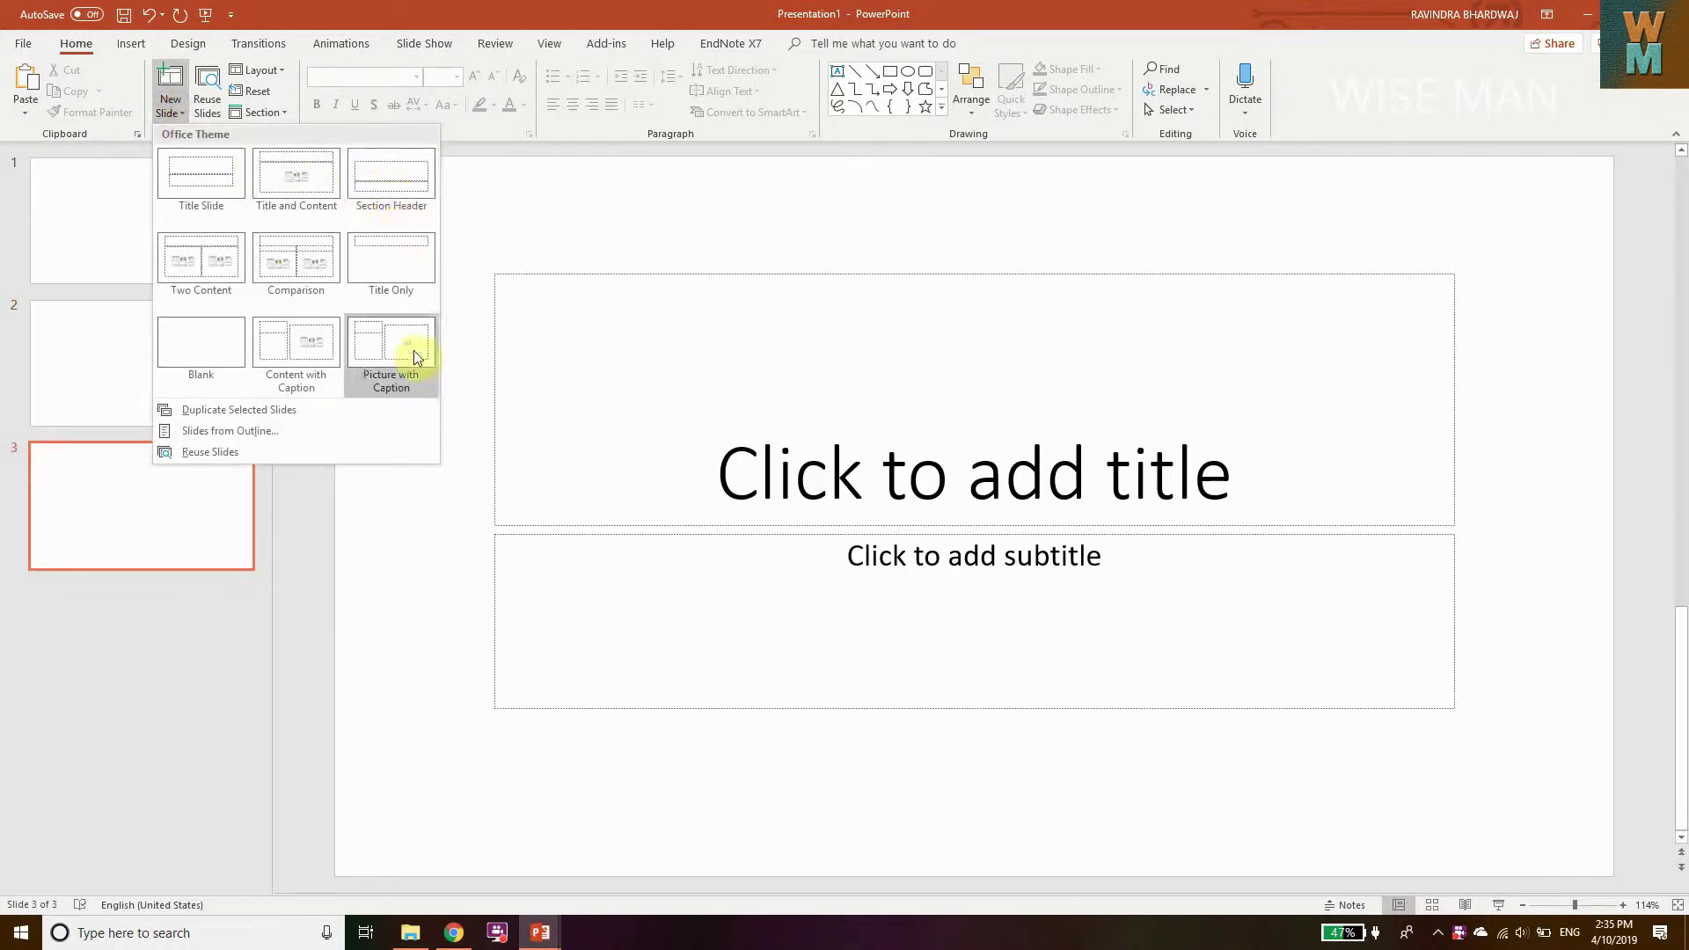
{"action": "left_click", "coordinate": [378, 199]}
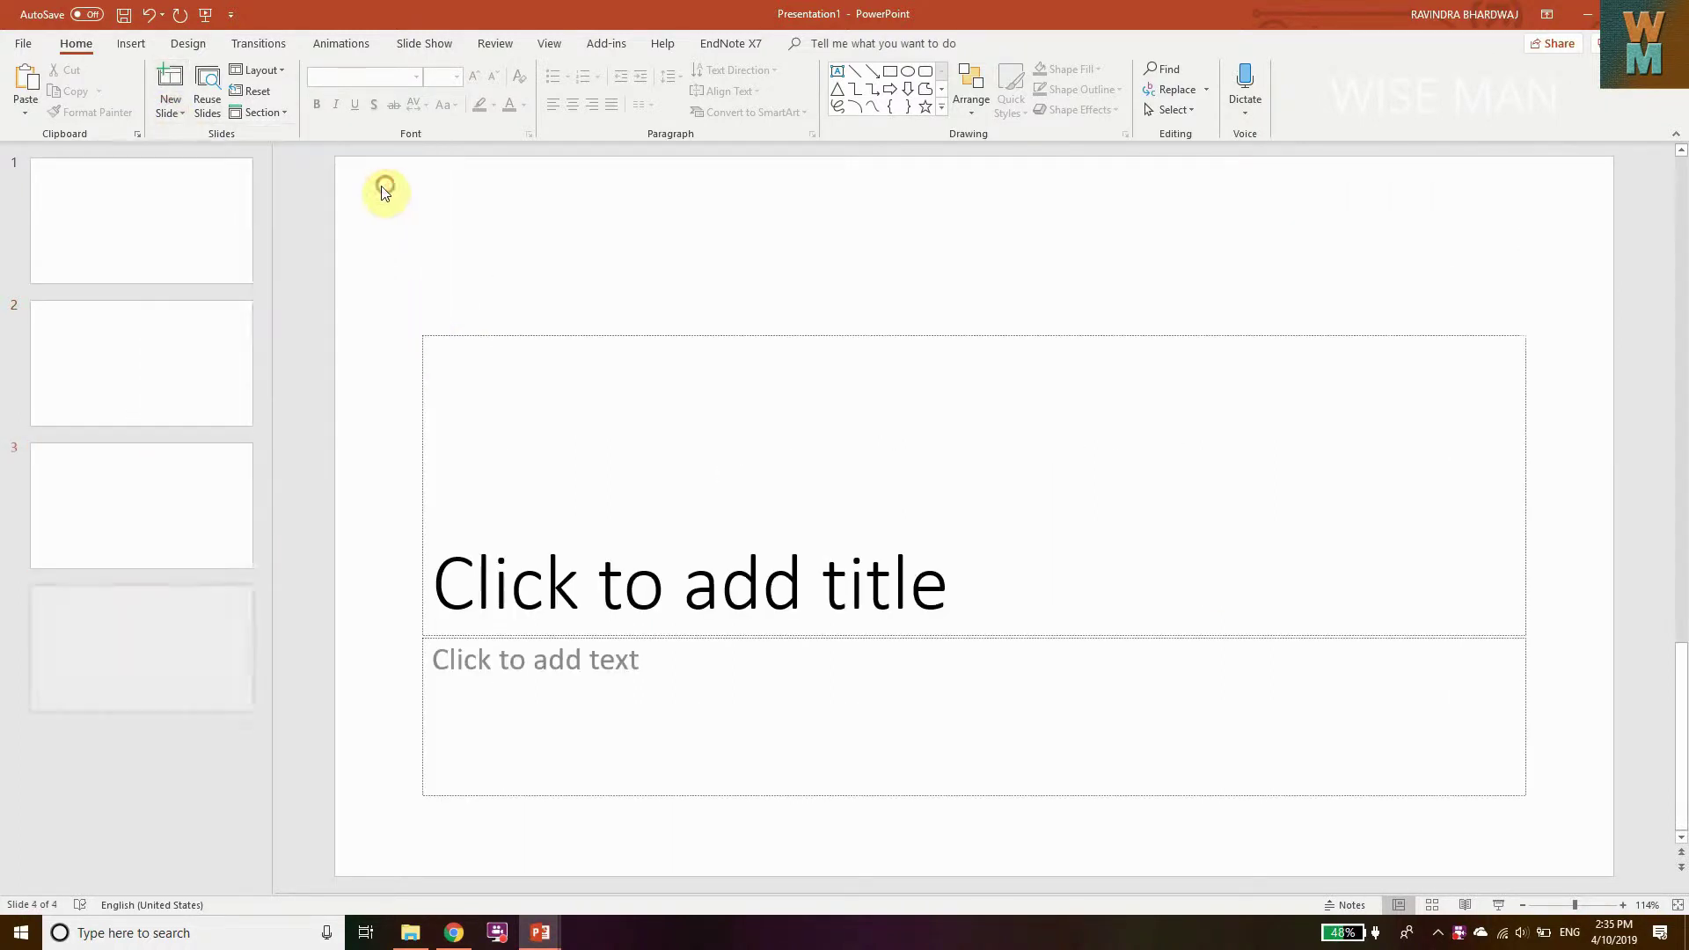
{"action": "left_click", "coordinate": [179, 220]}
{"action": "left_click", "coordinate": [869, 448]}
- Type the presenter's name as slide 1's title and paste it into the subtitle
{"action": "type", "text": "RAV"}
{"action": "type", "text": "INDRA BHAR"}
{"action": "type", "text": "DWJ"}
{"action": "key", "text": "BackSpace"}
{"action": "type", "text": "A"}
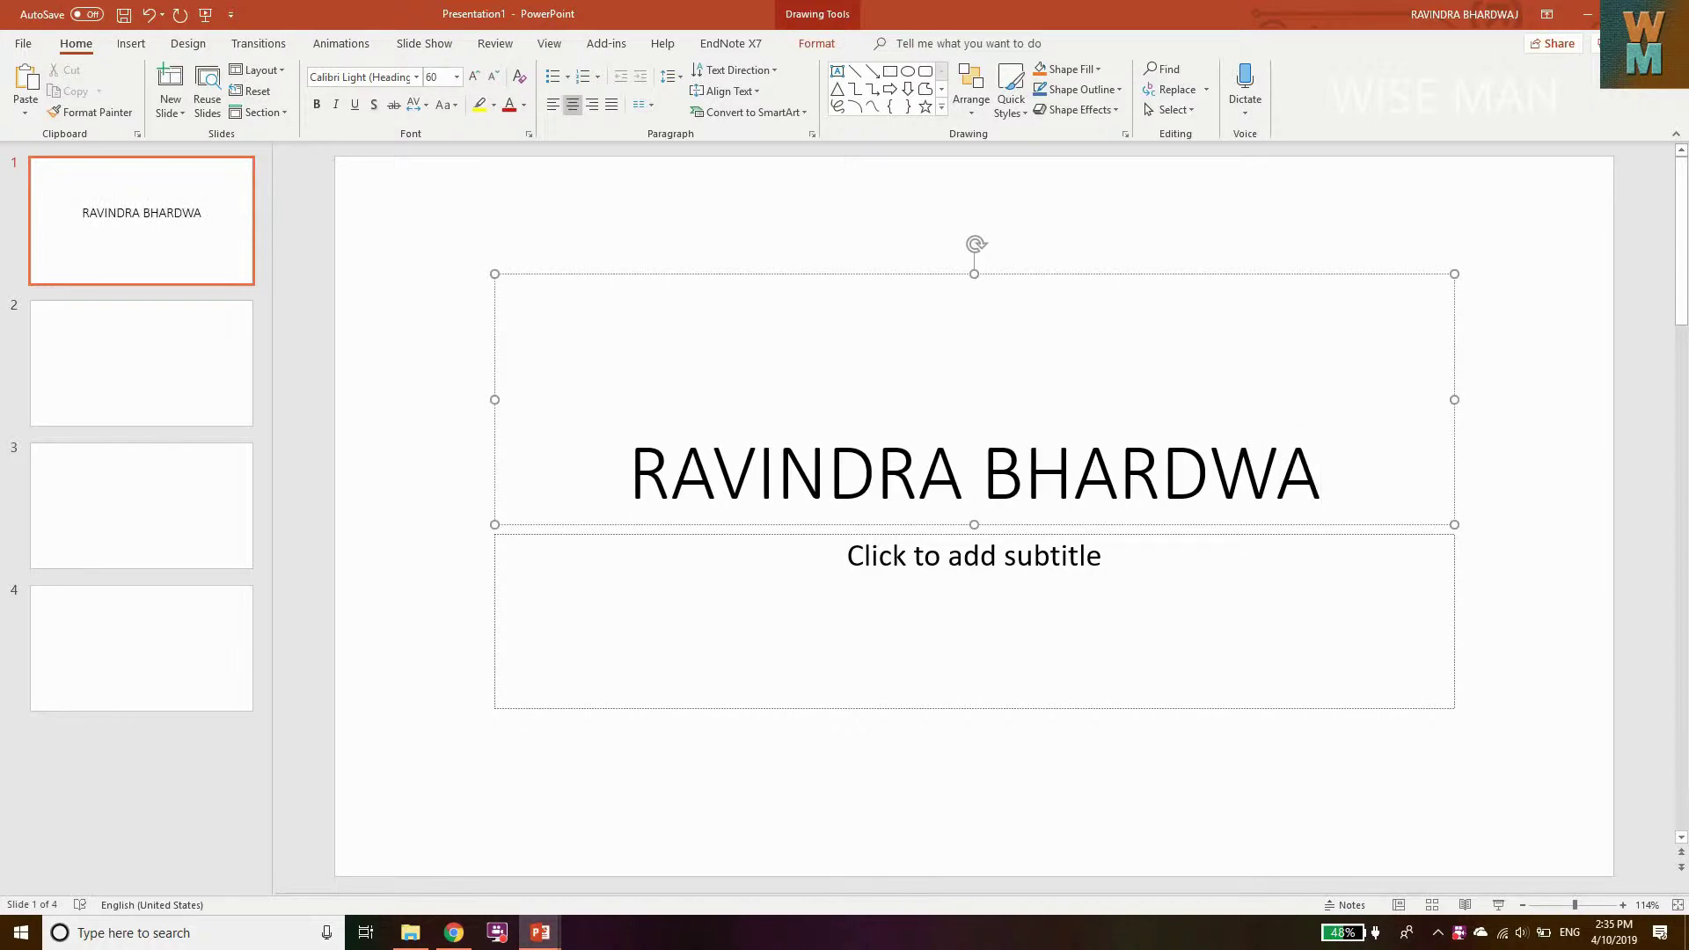
{"action": "type", "text": "J"}
{"action": "key", "text": "ctrl+a"}
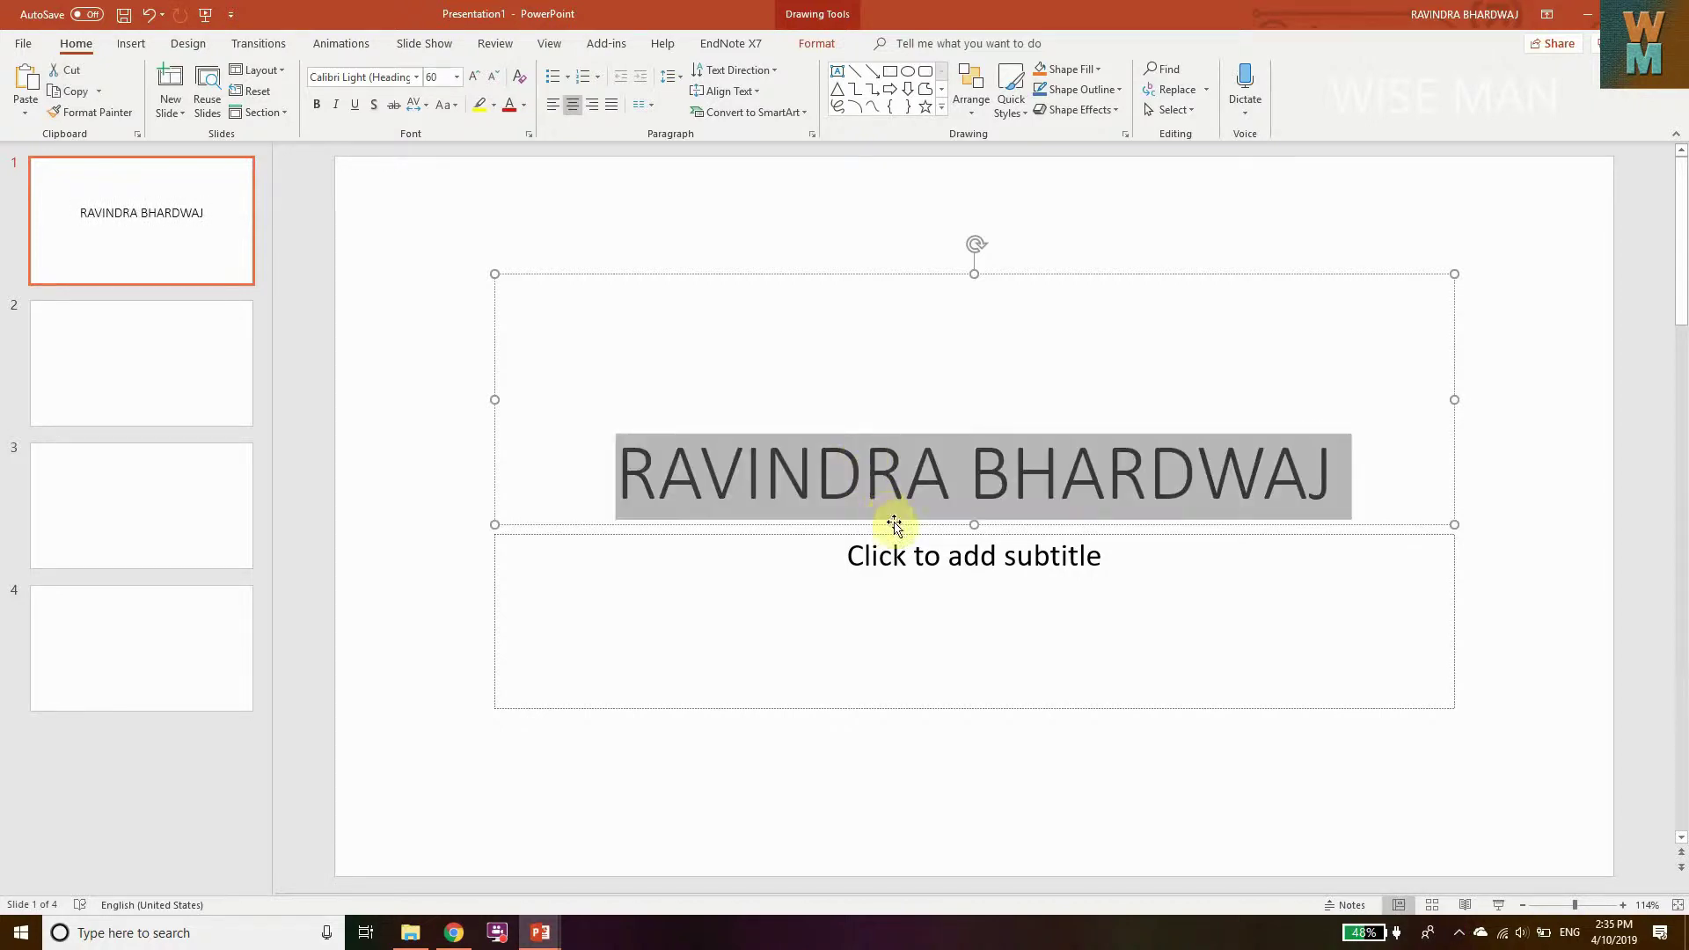
{"action": "left_click", "coordinate": [951, 574]}
{"action": "type", "text": "PCC North, 100 Level, Room 124 B"}
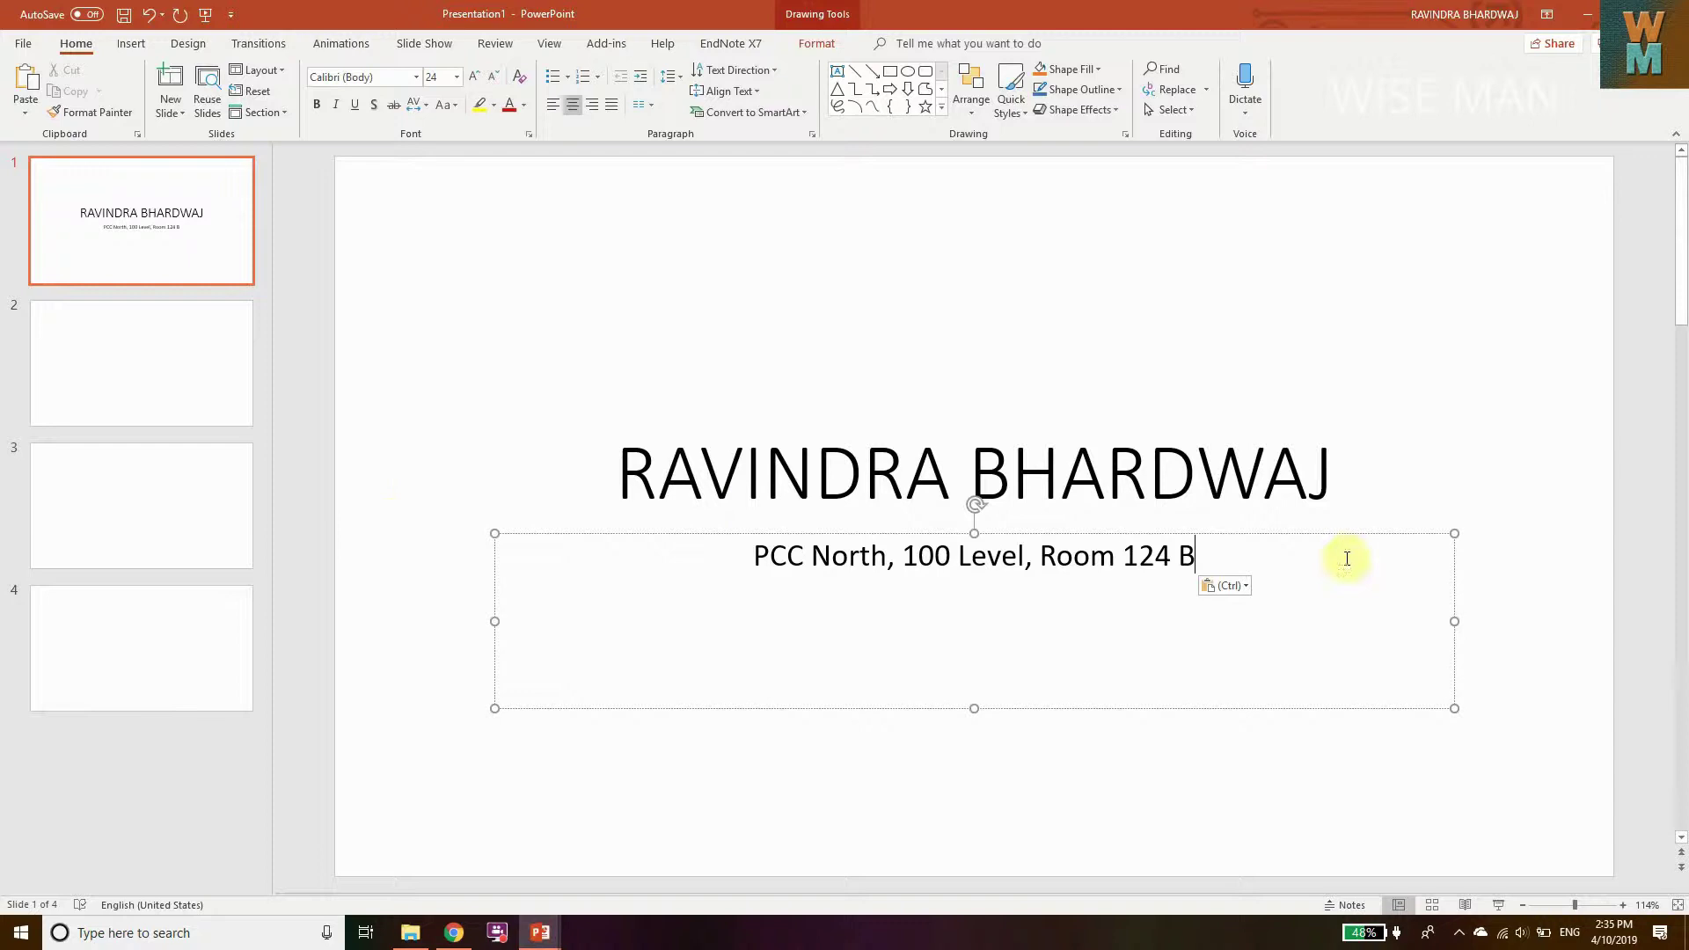
{"action": "left_click_drag", "start_coordinate": [1230, 559], "coordinate": [727, 567]}
{"action": "key", "text": "Delete"}
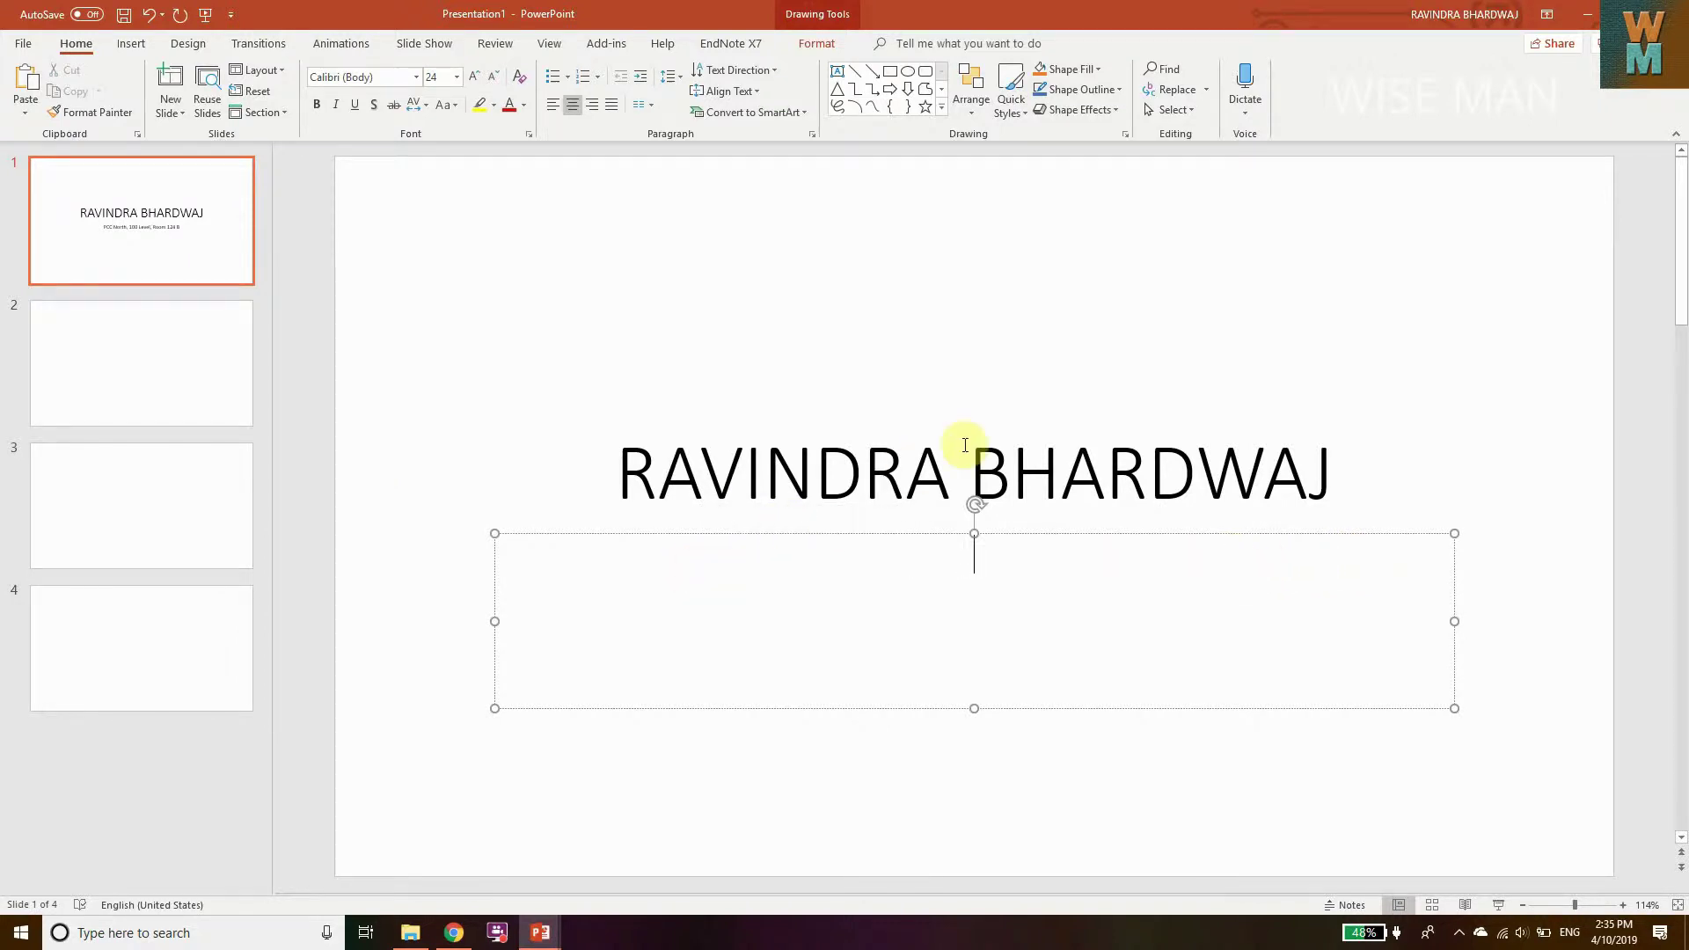
{"action": "left_click", "coordinate": [968, 455]}
{"action": "left_click_drag", "start_coordinate": [620, 475], "coordinate": [1308, 490]}
{"action": "key", "text": "ctrl+c"}
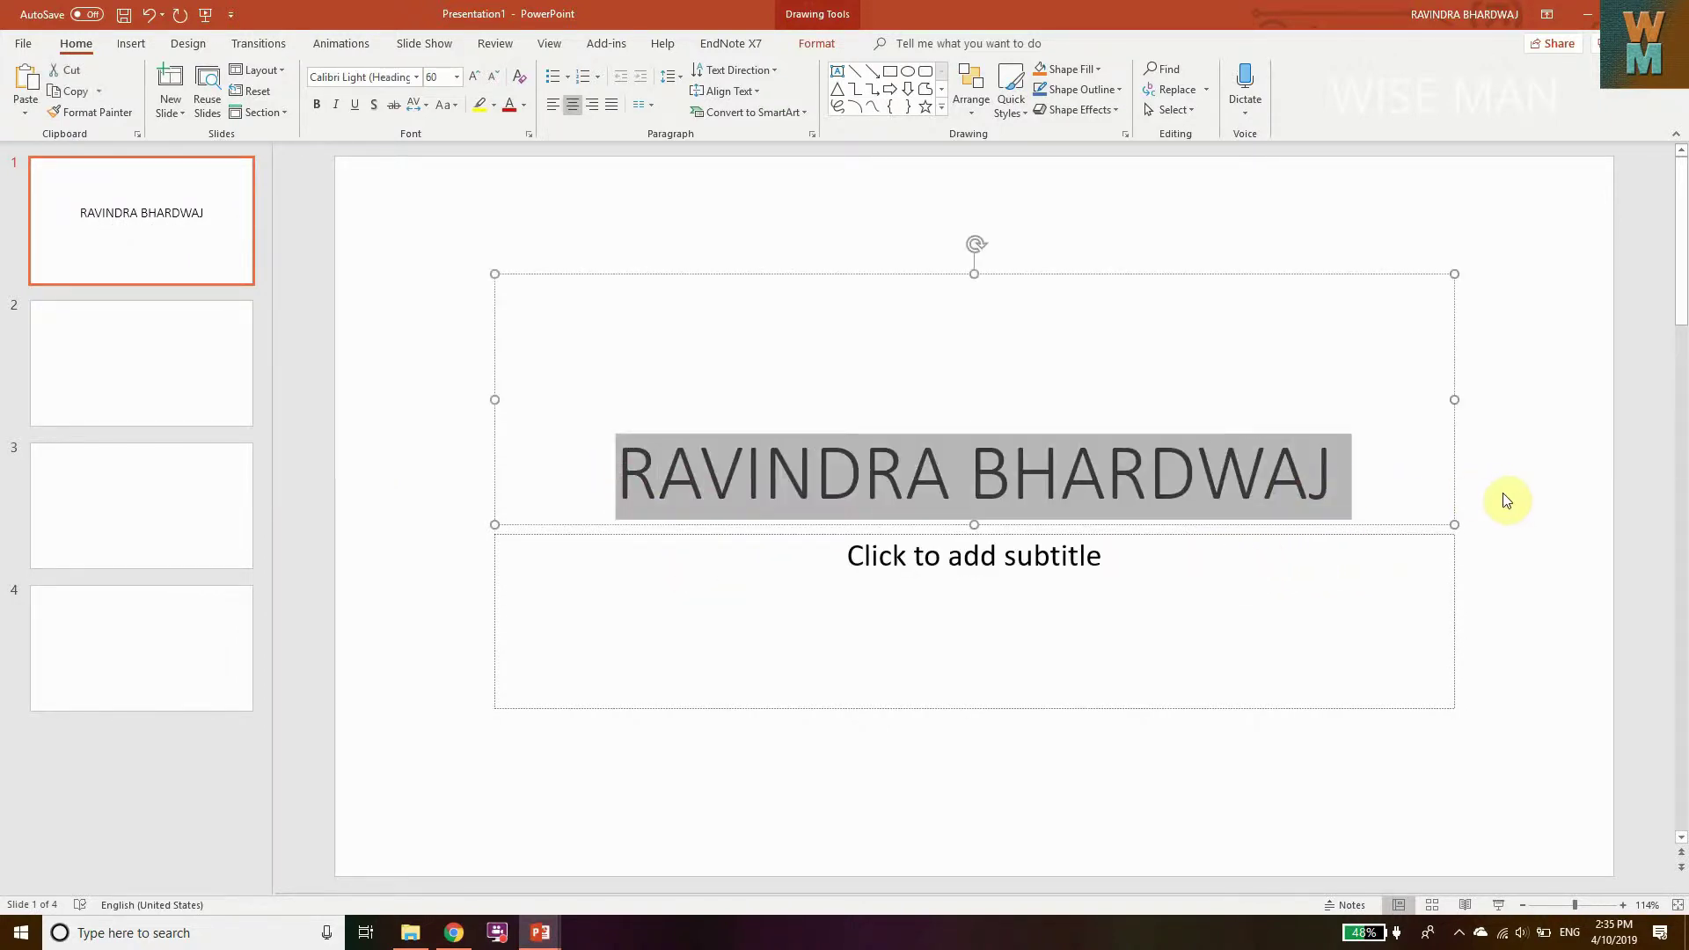
{"action": "left_click", "coordinate": [1083, 574]}
{"action": "key", "text": "ctrl+v"}
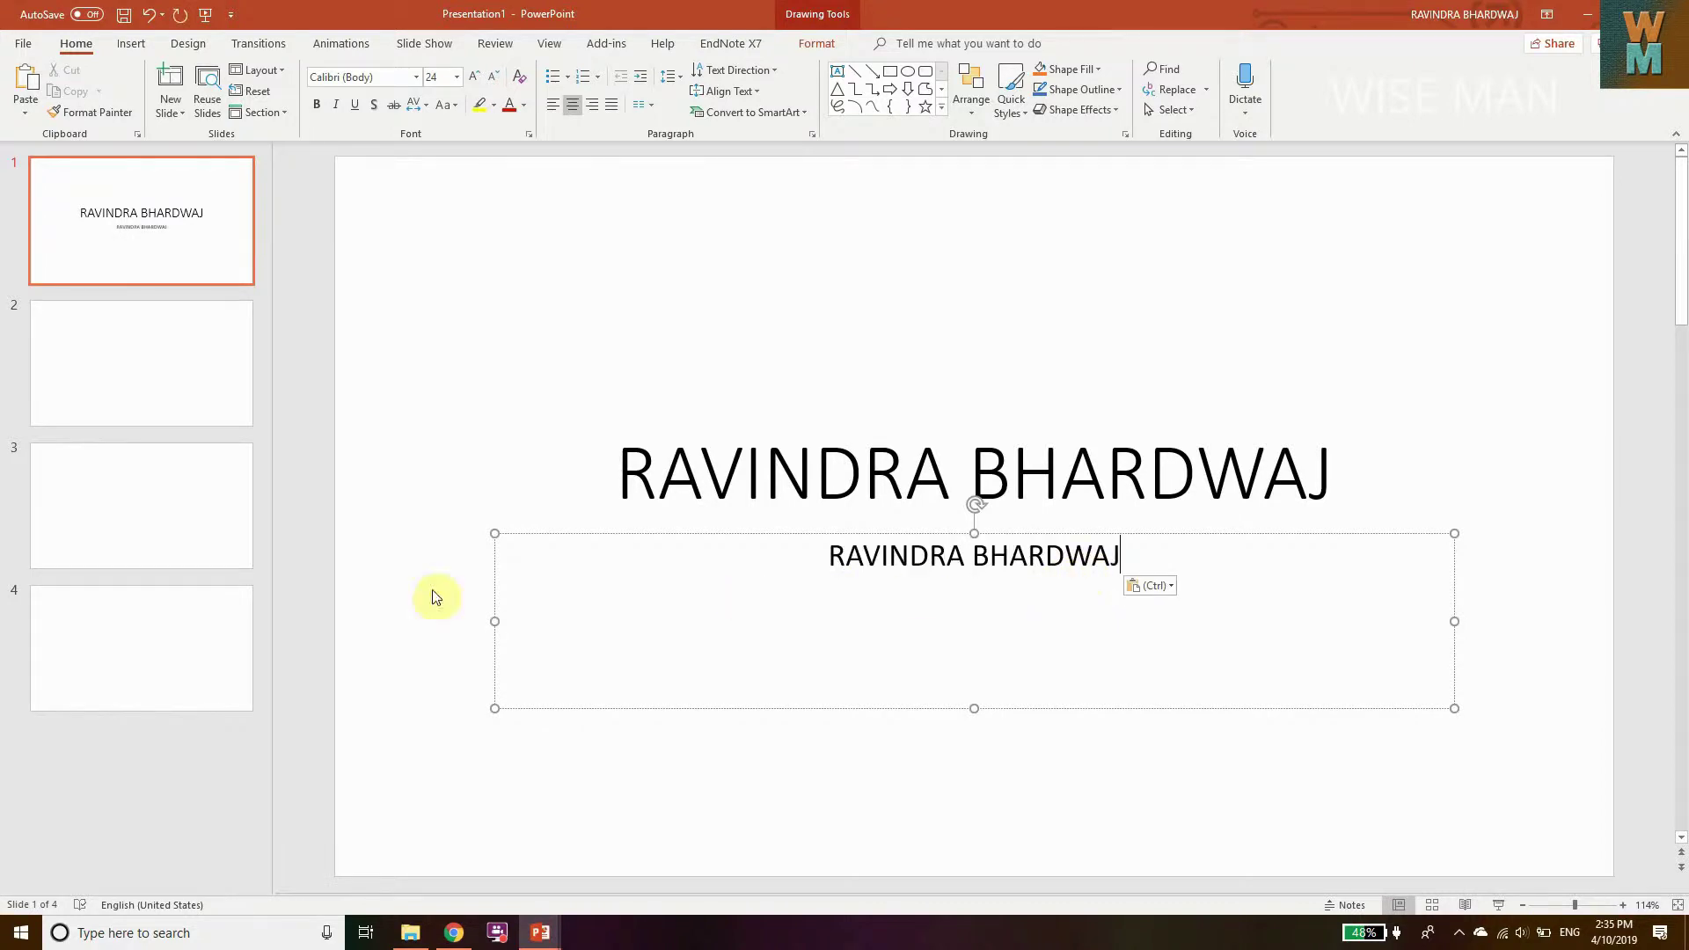
- Paste the name into slide 2's title and both content boxes
{"action": "left_click", "coordinate": [104, 364]}
{"action": "left_click", "coordinate": [749, 271]}
{"action": "key", "text": "ctrl+v"}
{"action": "left_click", "coordinate": [634, 385]}
{"action": "key", "text": "ctrl+v"}
{"action": "left_click", "coordinate": [1213, 378]}
{"action": "key", "text": "ctrl+v"}
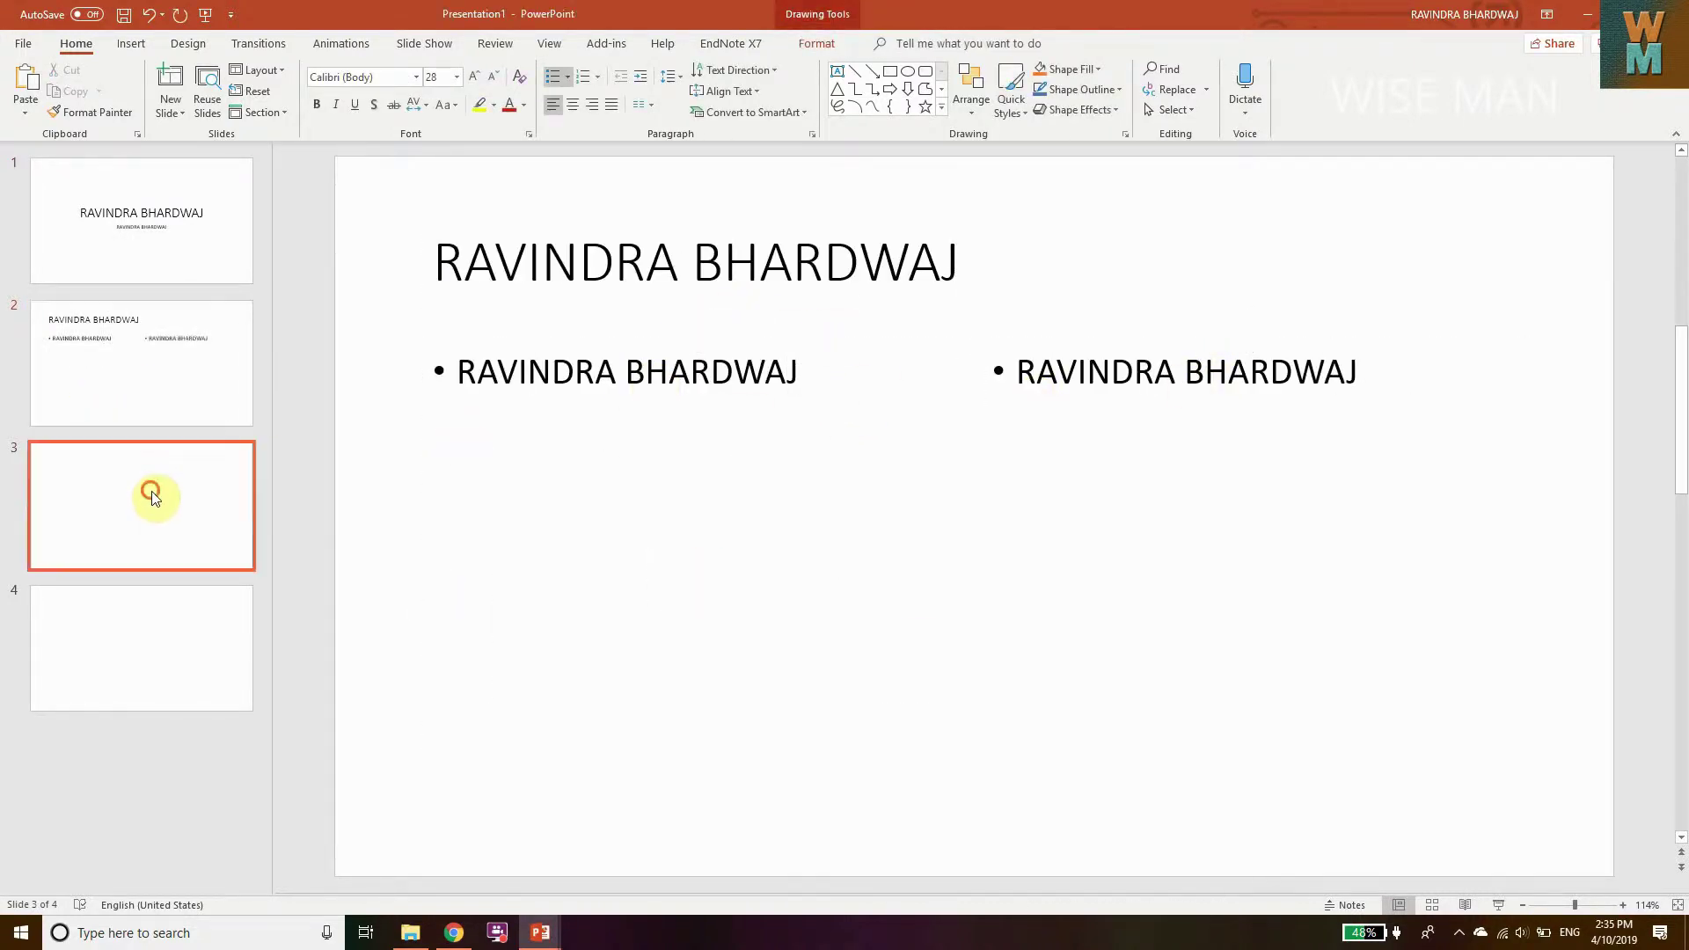
- Paste the name into the title and text boxes of slides 3 and 4
{"action": "left_click", "coordinate": [151, 489]}
{"action": "left_click", "coordinate": [777, 480]}
{"action": "key", "text": "ctrl+v"}
{"action": "left_click", "coordinate": [822, 603]}
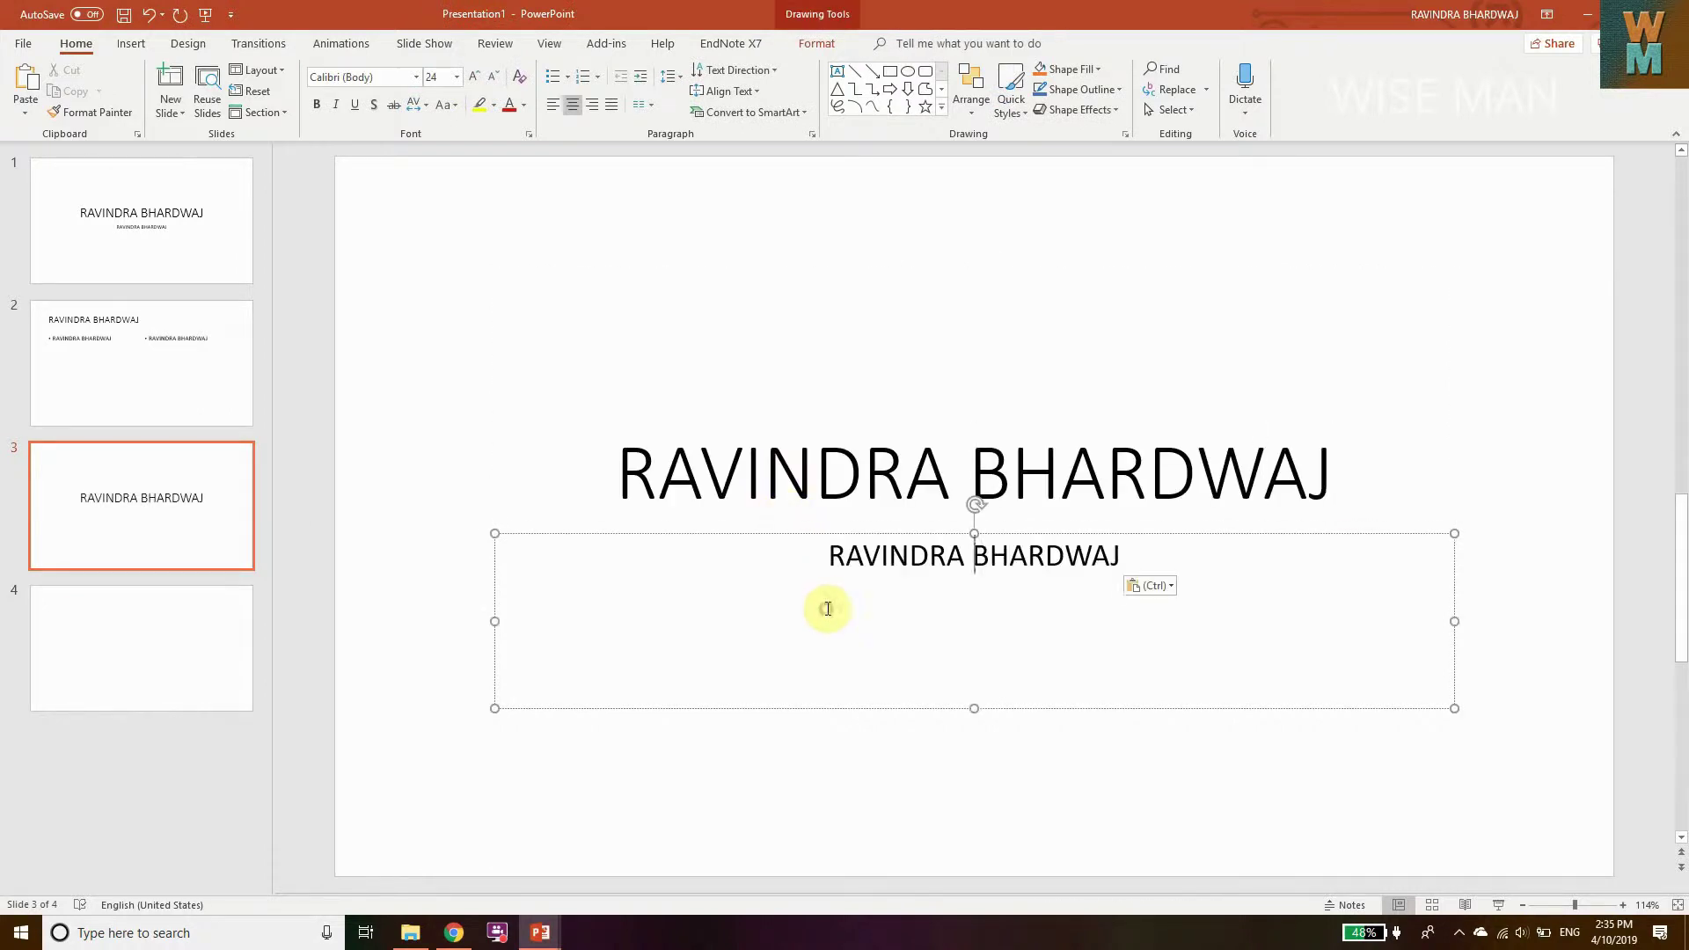
{"action": "key", "text": "ctrl+v"}
{"action": "left_click", "coordinate": [250, 607]}
{"action": "left_click", "coordinate": [687, 581]}
{"action": "key", "text": "ctrl+v"}
{"action": "left_click", "coordinate": [513, 694]}
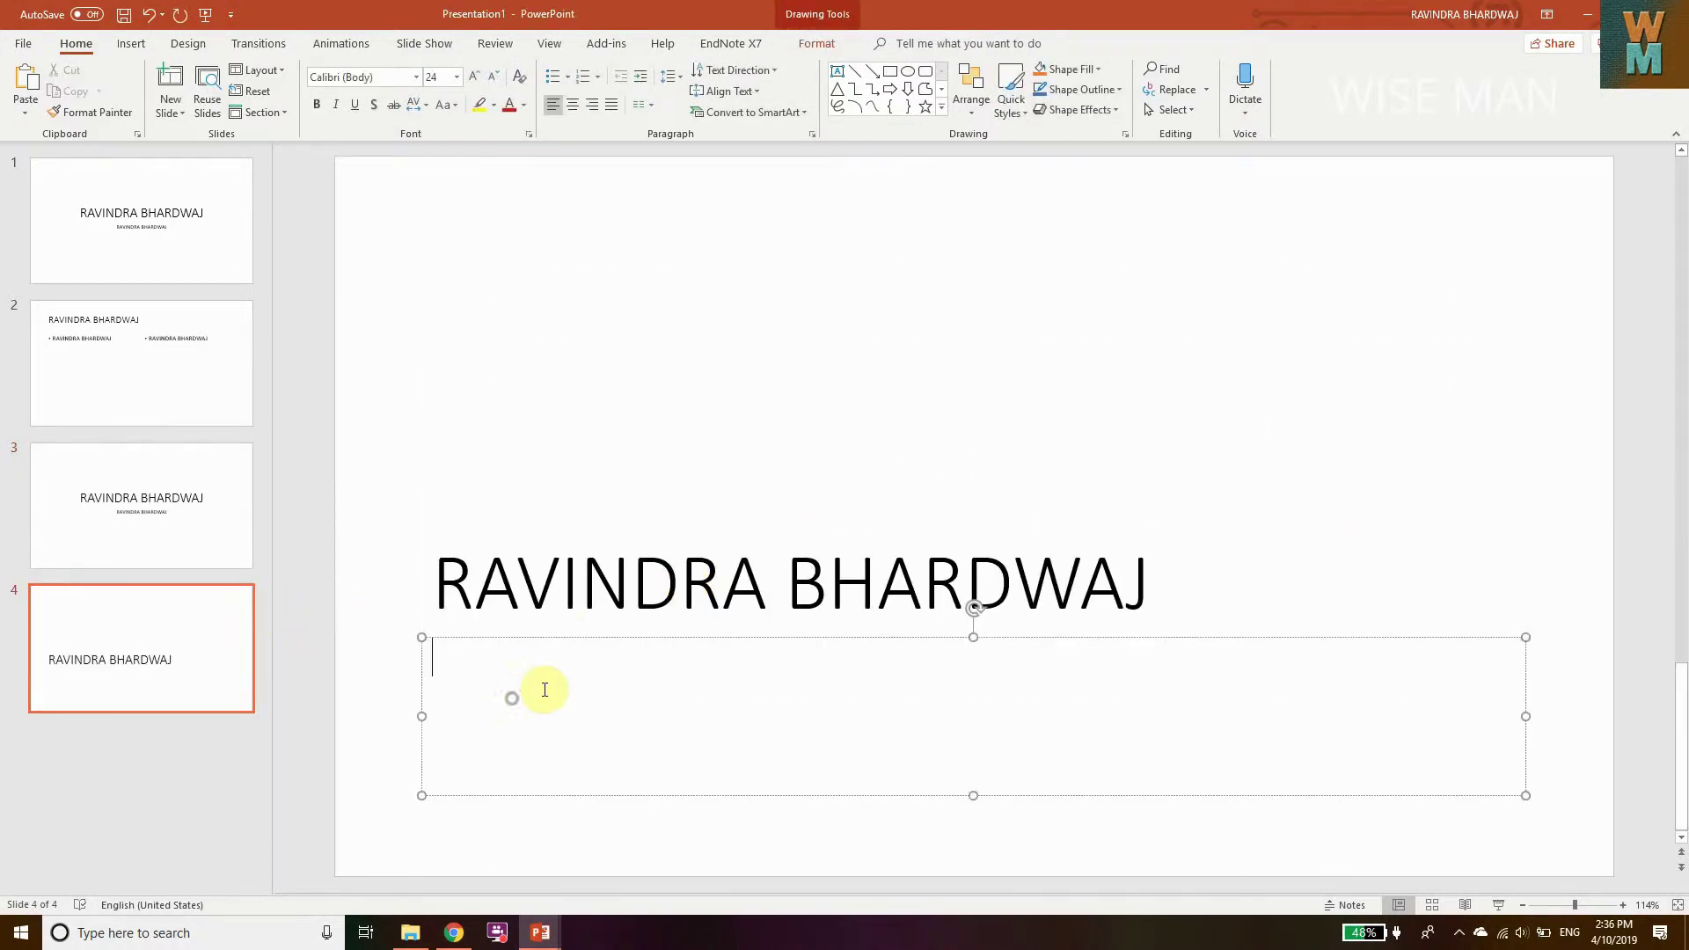
{"action": "key", "text": "ctrl+v"}
{"action": "left_click", "coordinate": [170, 260]}
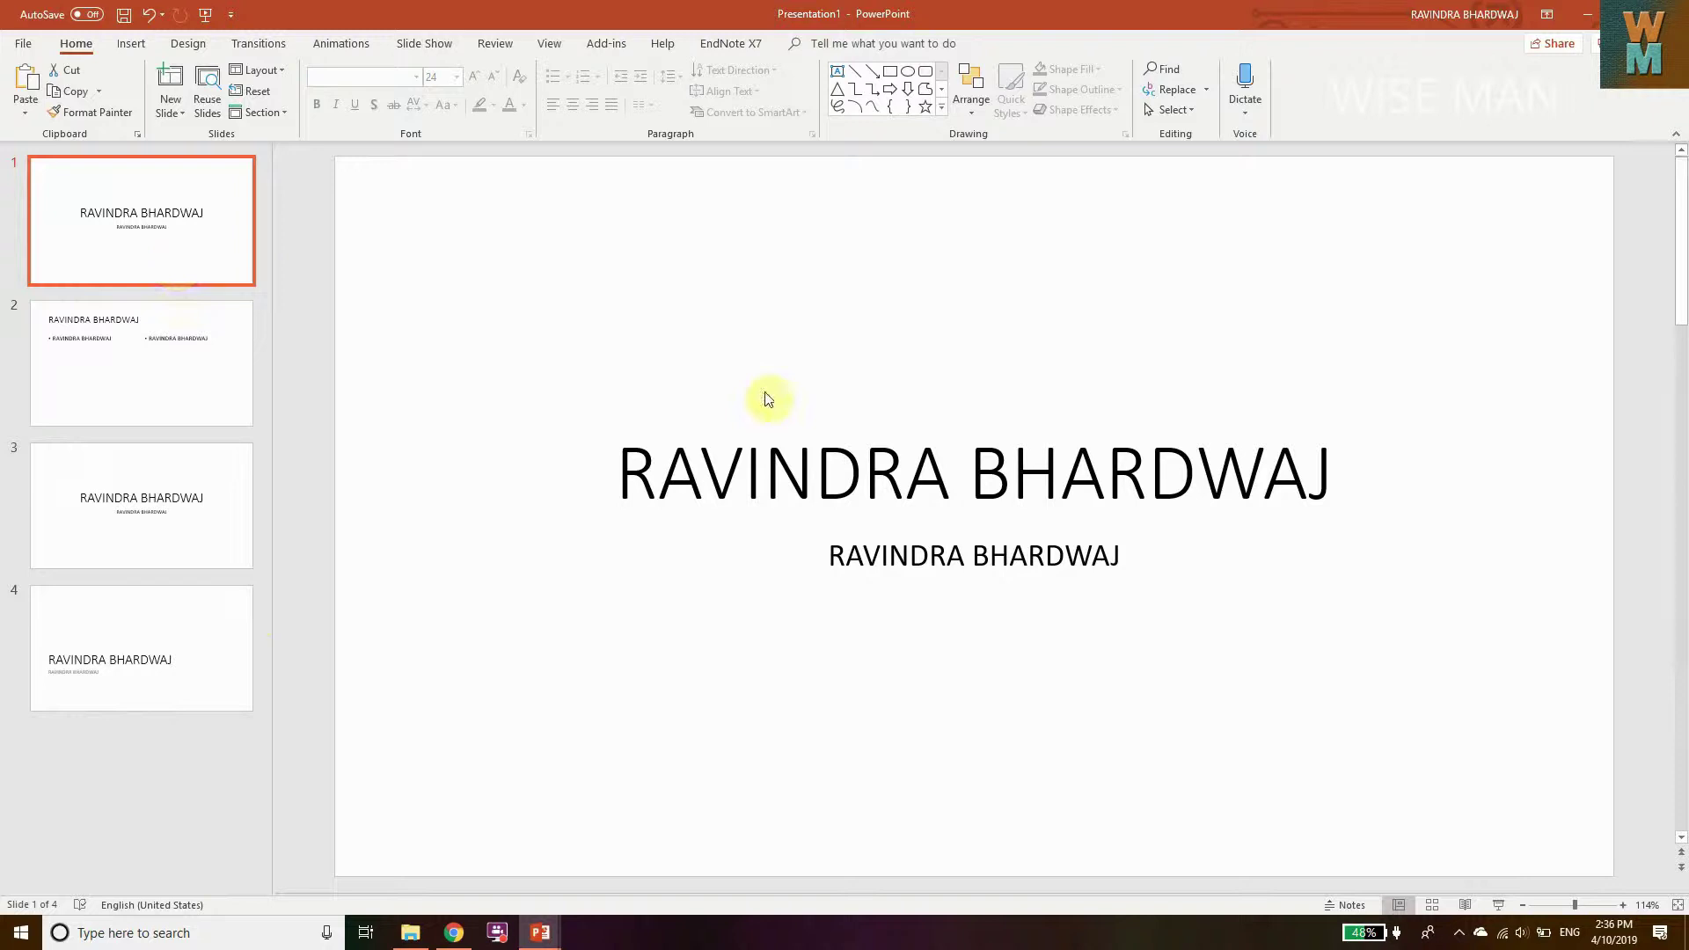
{"action": "left_click", "coordinate": [816, 497]}
{"action": "left_click_drag", "start_coordinate": [651, 475], "coordinate": [969, 475]}
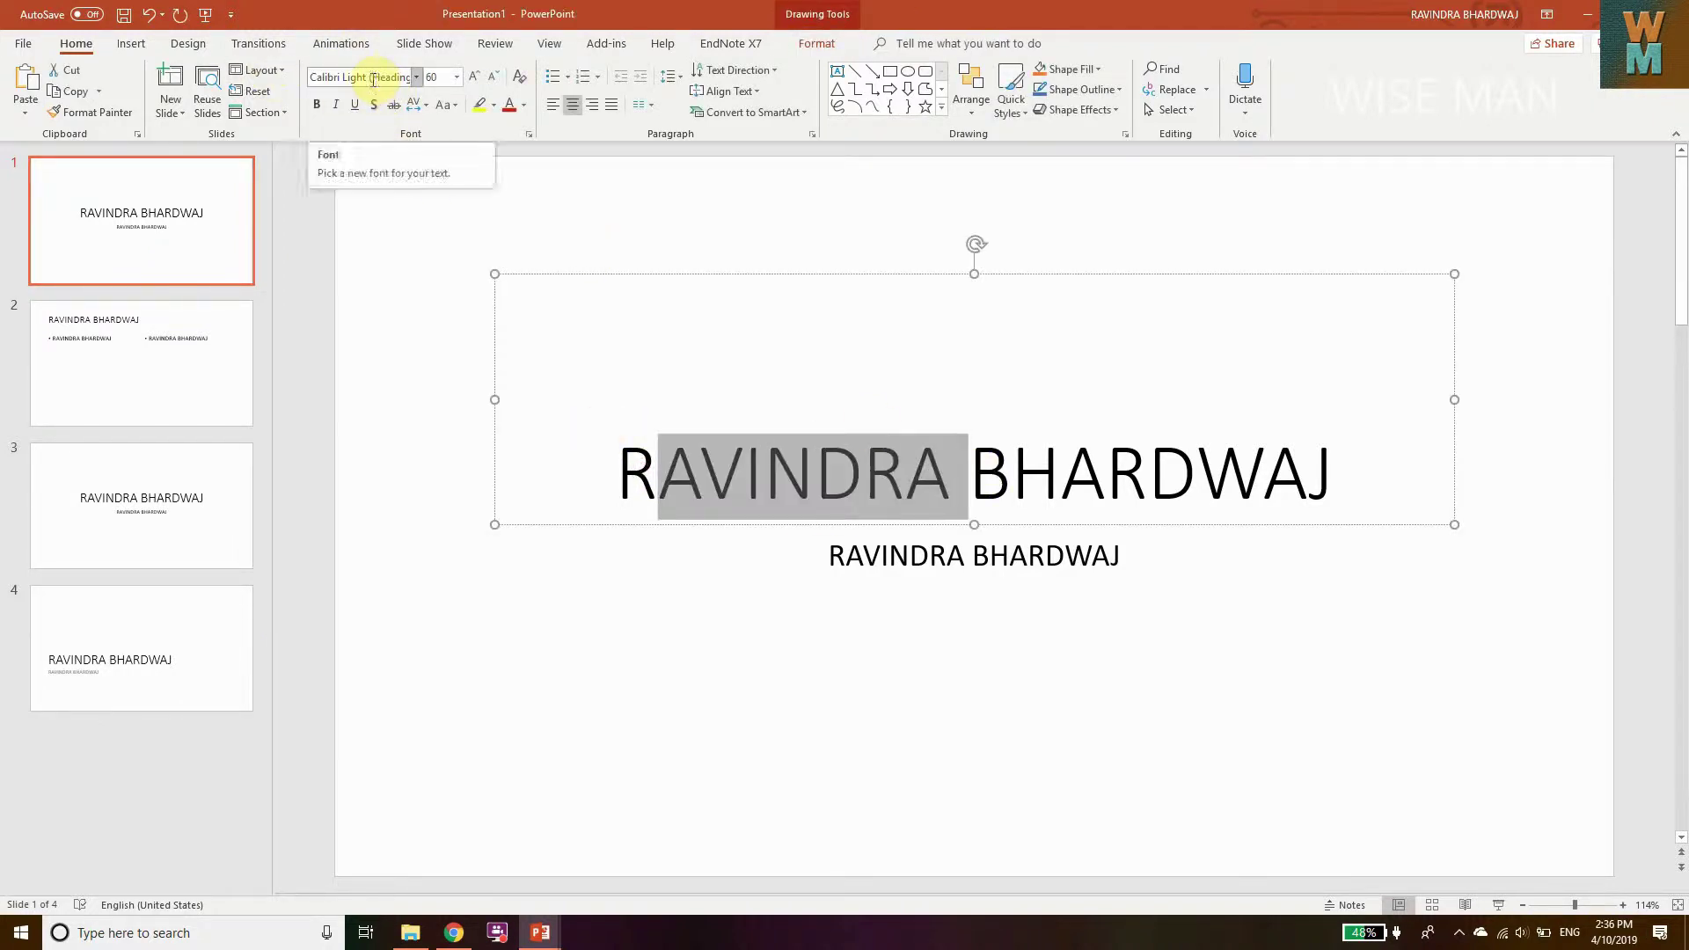
{"action": "left_click", "coordinate": [881, 556]}
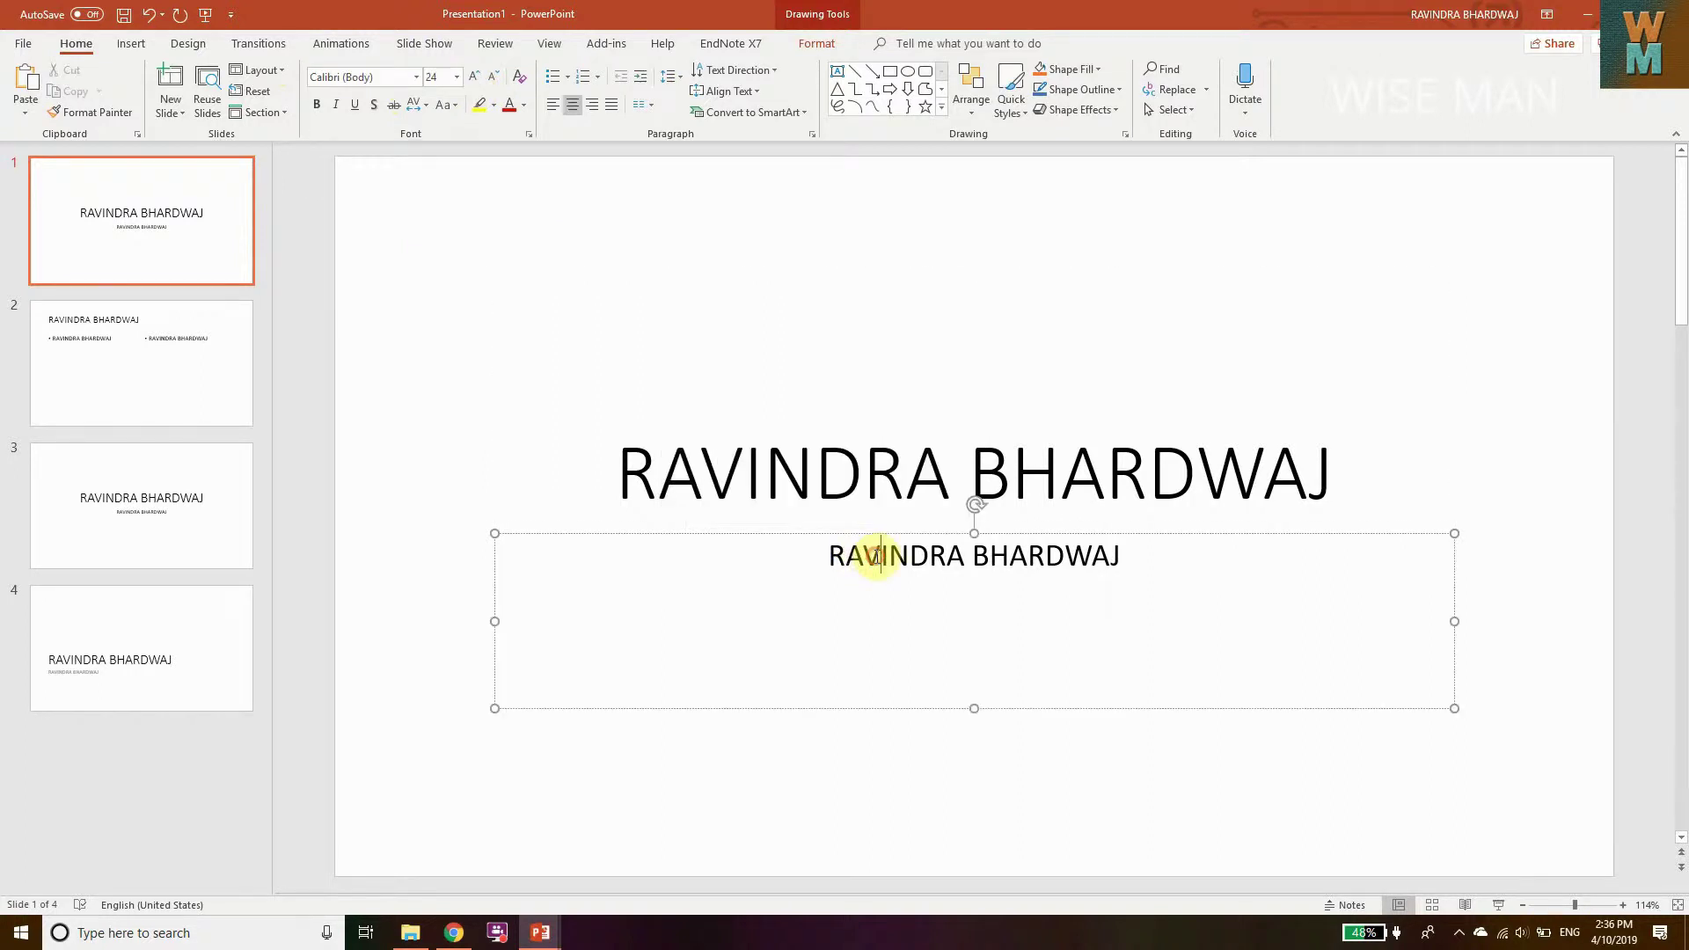
{"action": "left_click", "coordinate": [95, 374]}
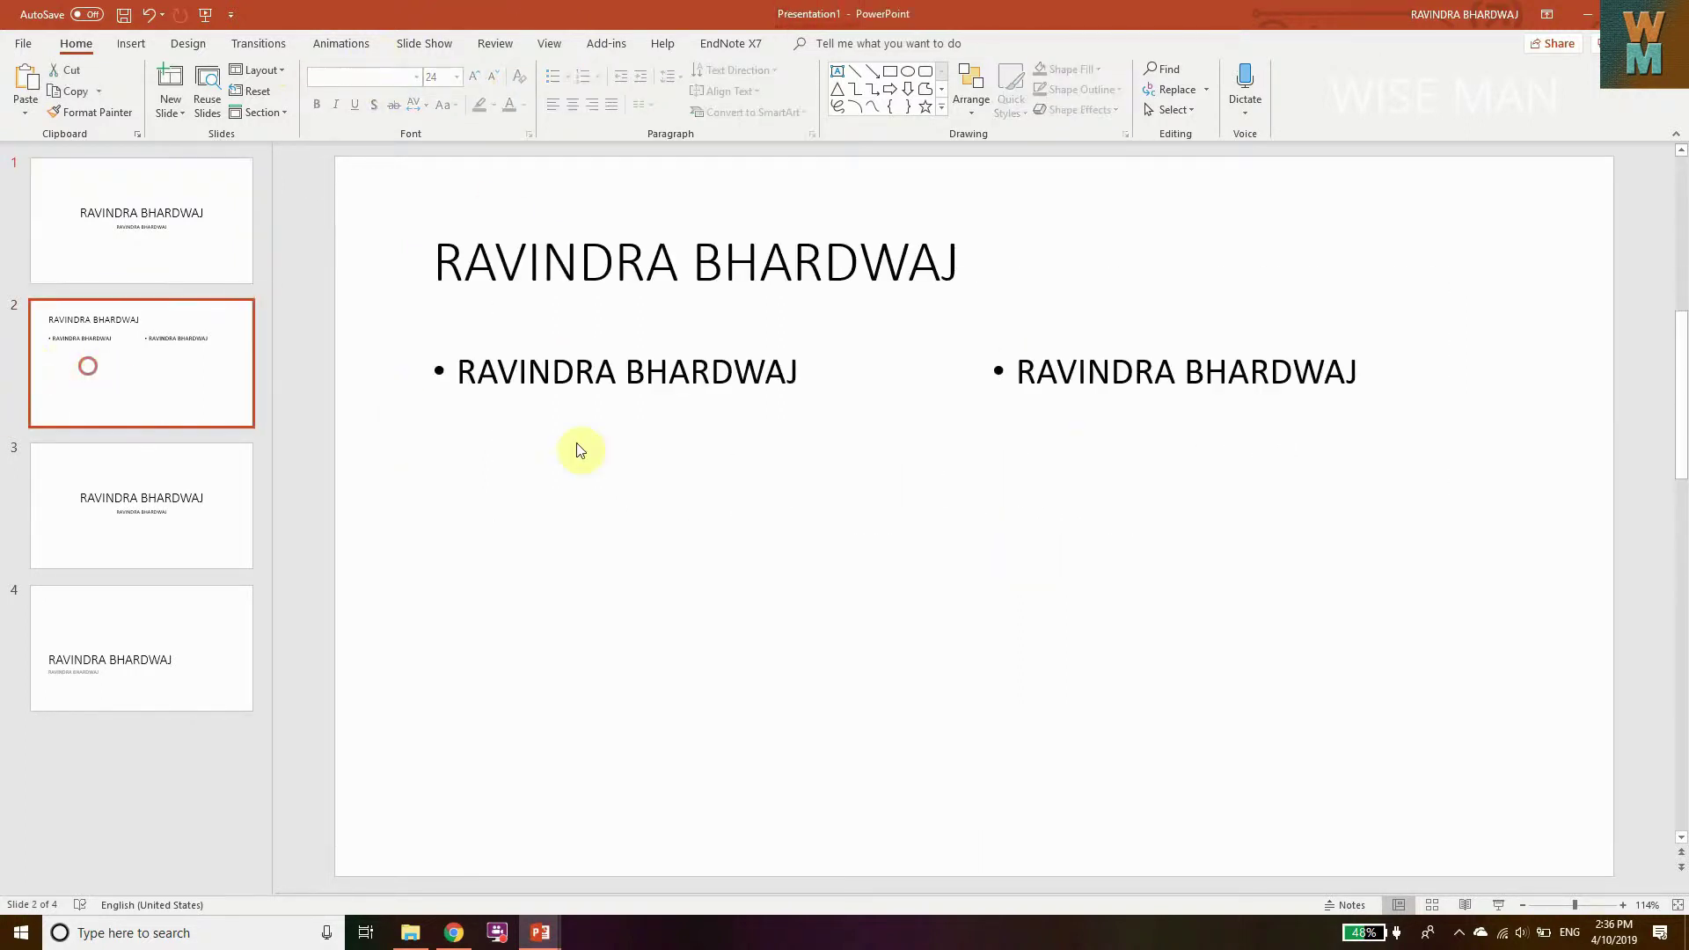
{"action": "left_click", "coordinate": [664, 264]}
{"action": "left_click", "coordinate": [595, 371]}
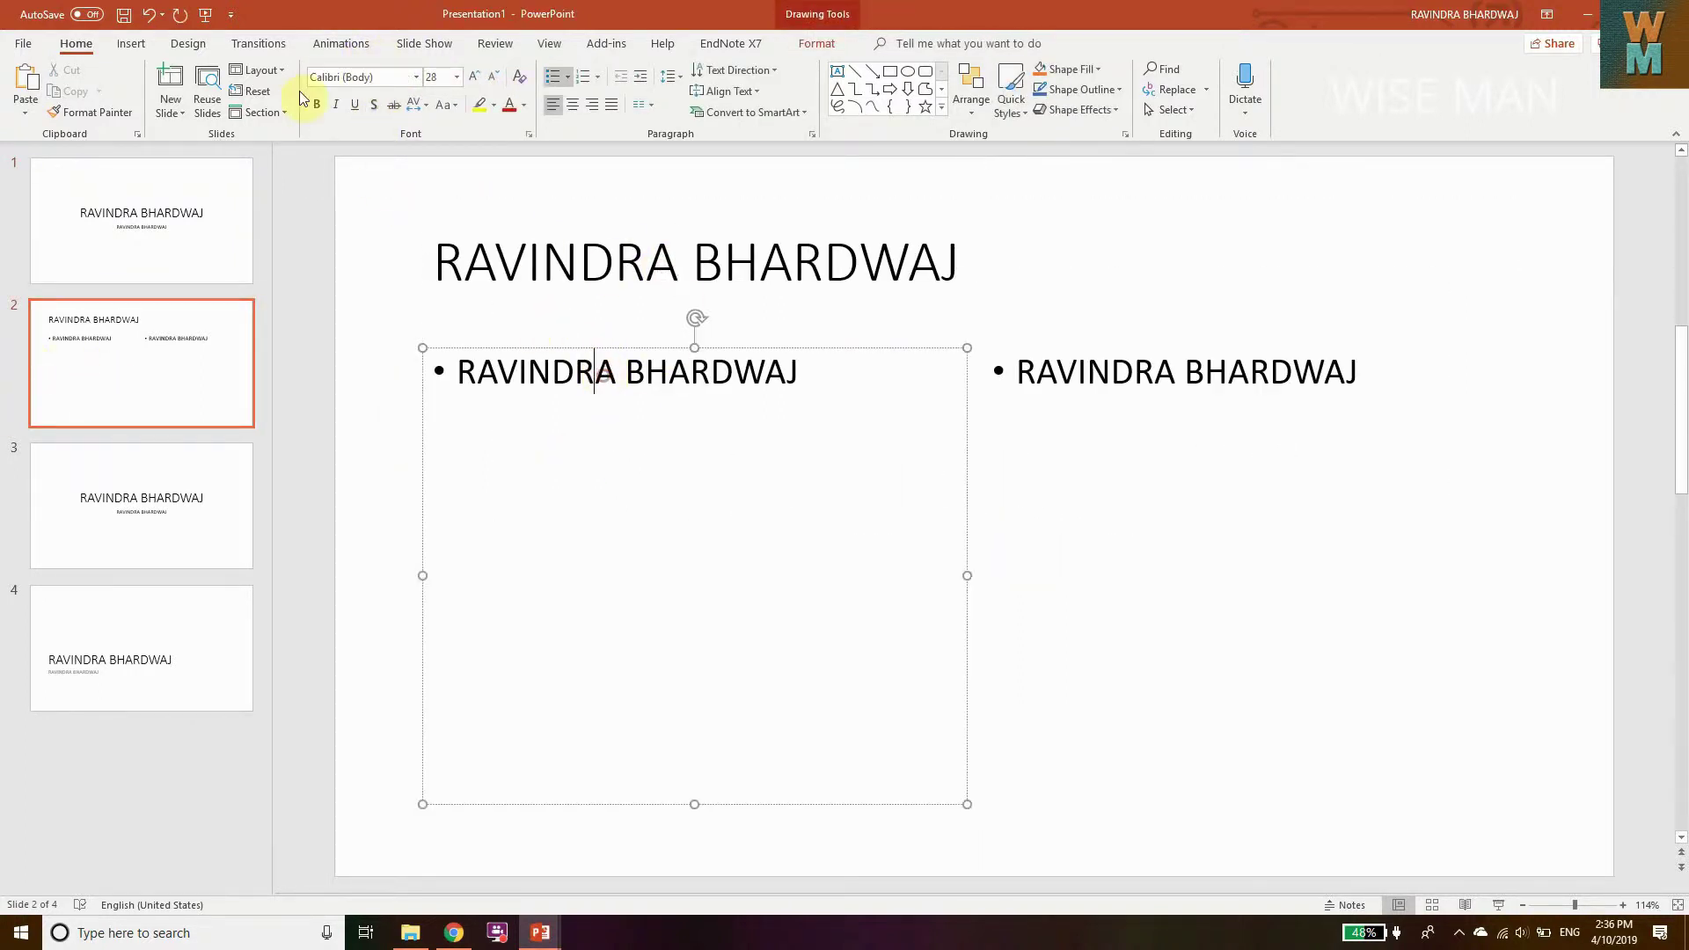
{"action": "left_click", "coordinate": [1091, 378]}
{"action": "left_click", "coordinate": [139, 489]}
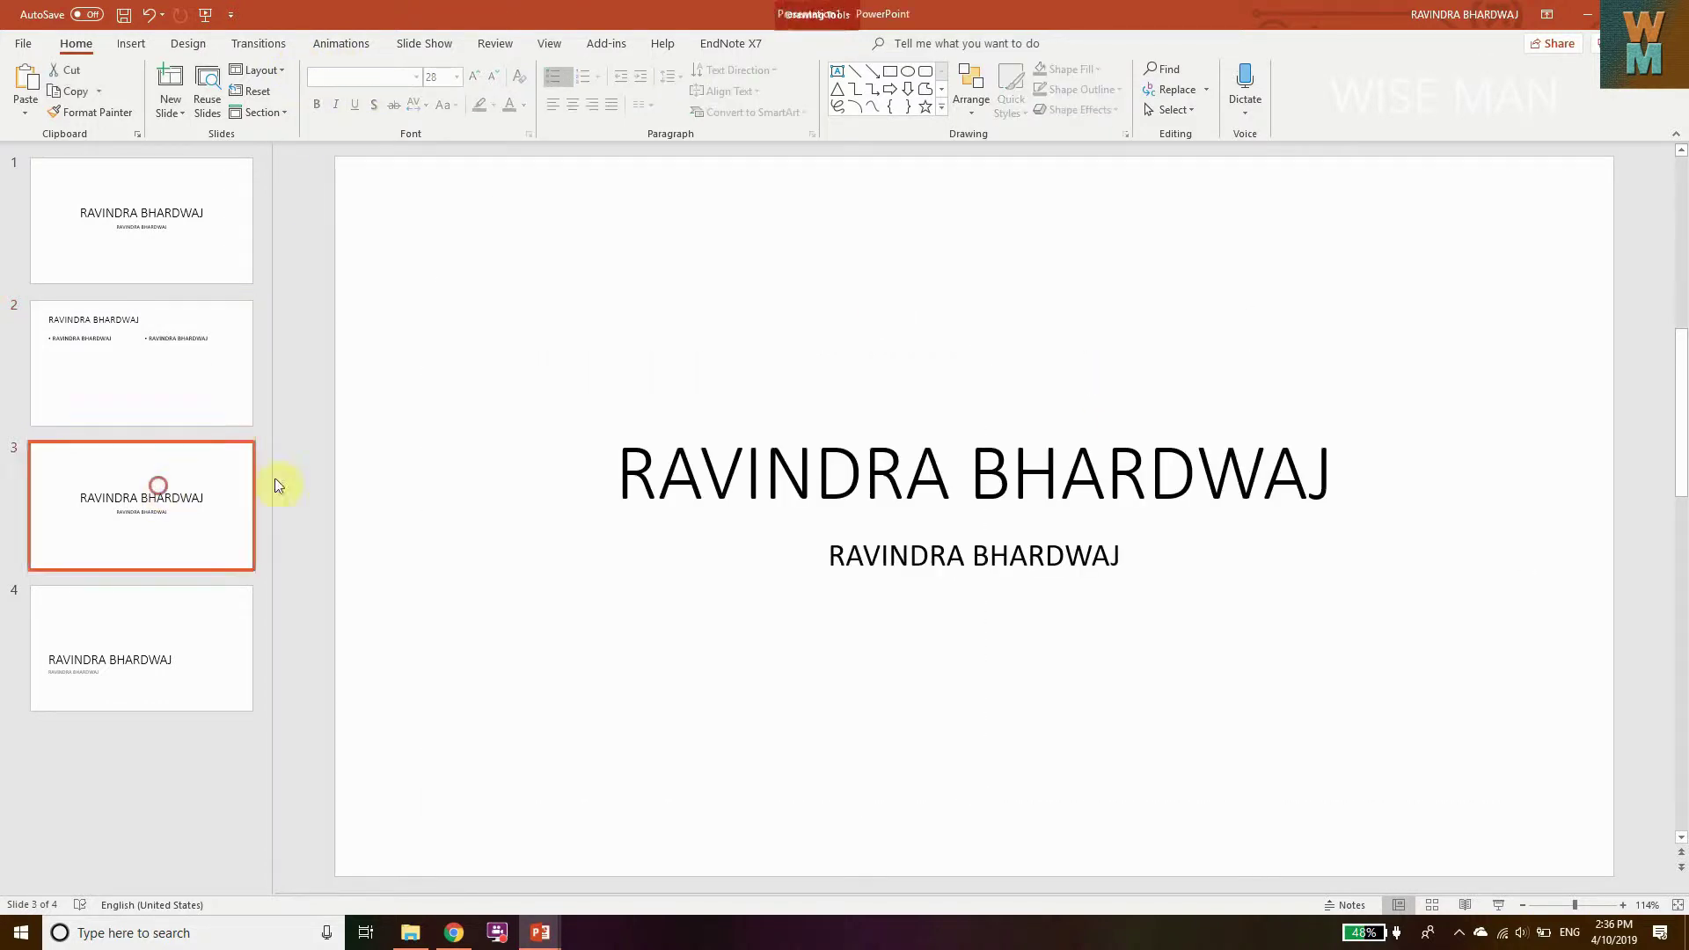
{"action": "left_click", "coordinate": [701, 467]}
{"action": "left_click", "coordinate": [973, 570]}
{"action": "left_click", "coordinate": [942, 556]}
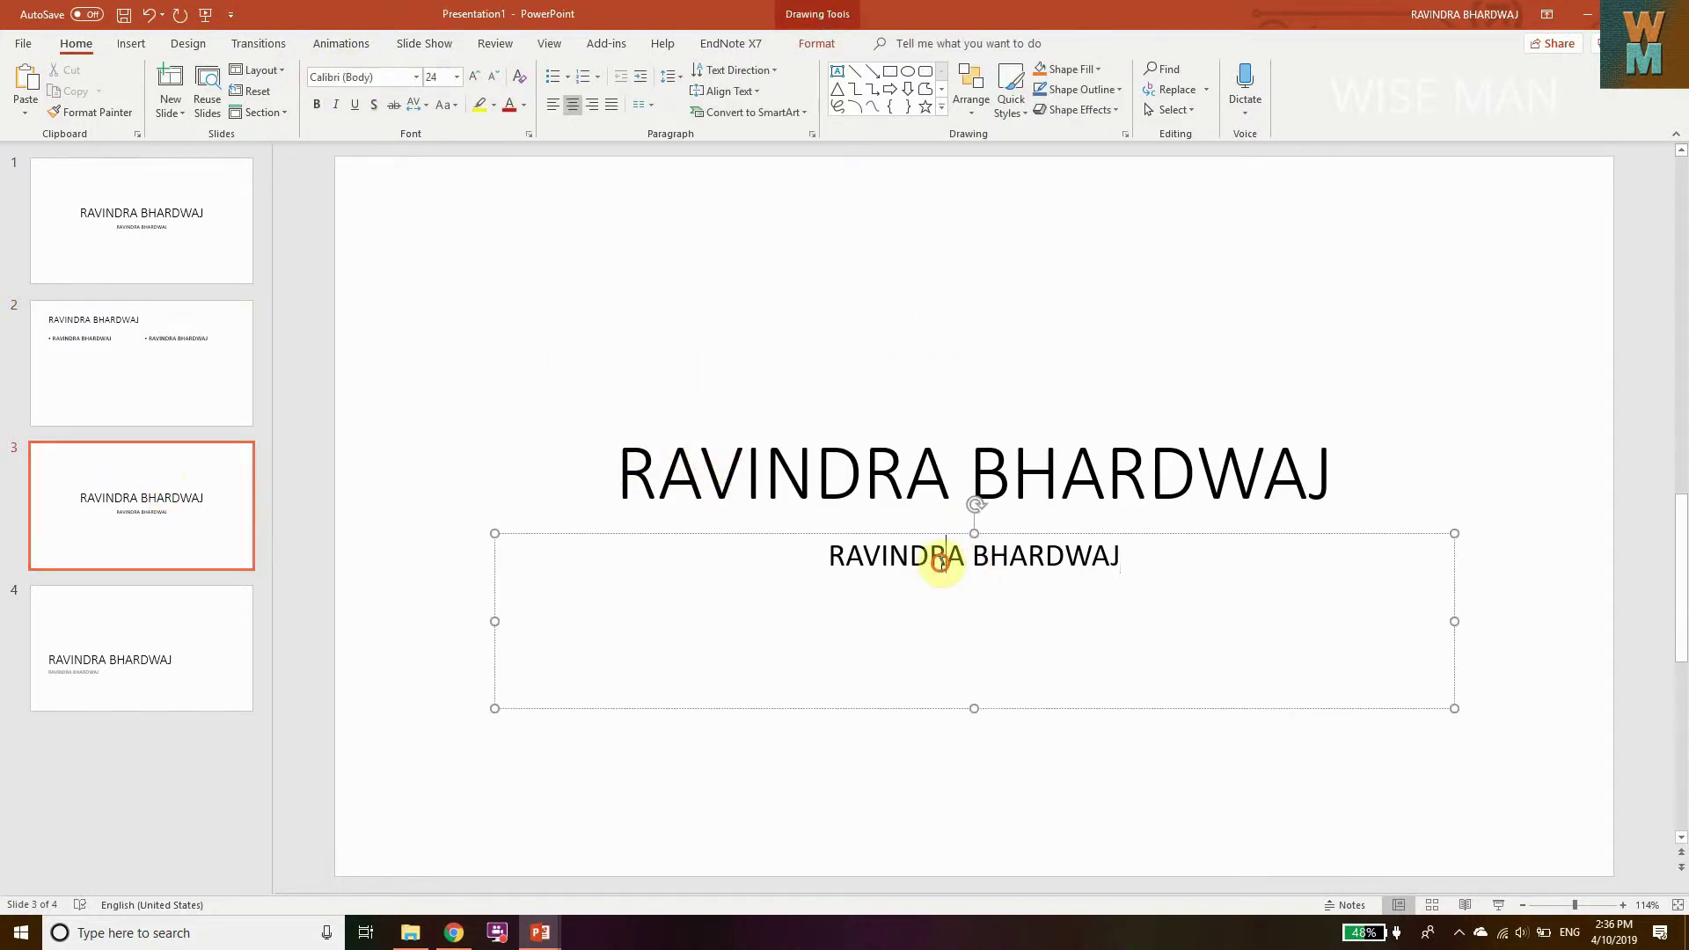
{"action": "left_click", "coordinate": [161, 588]}
{"action": "left_click", "coordinate": [705, 581]}
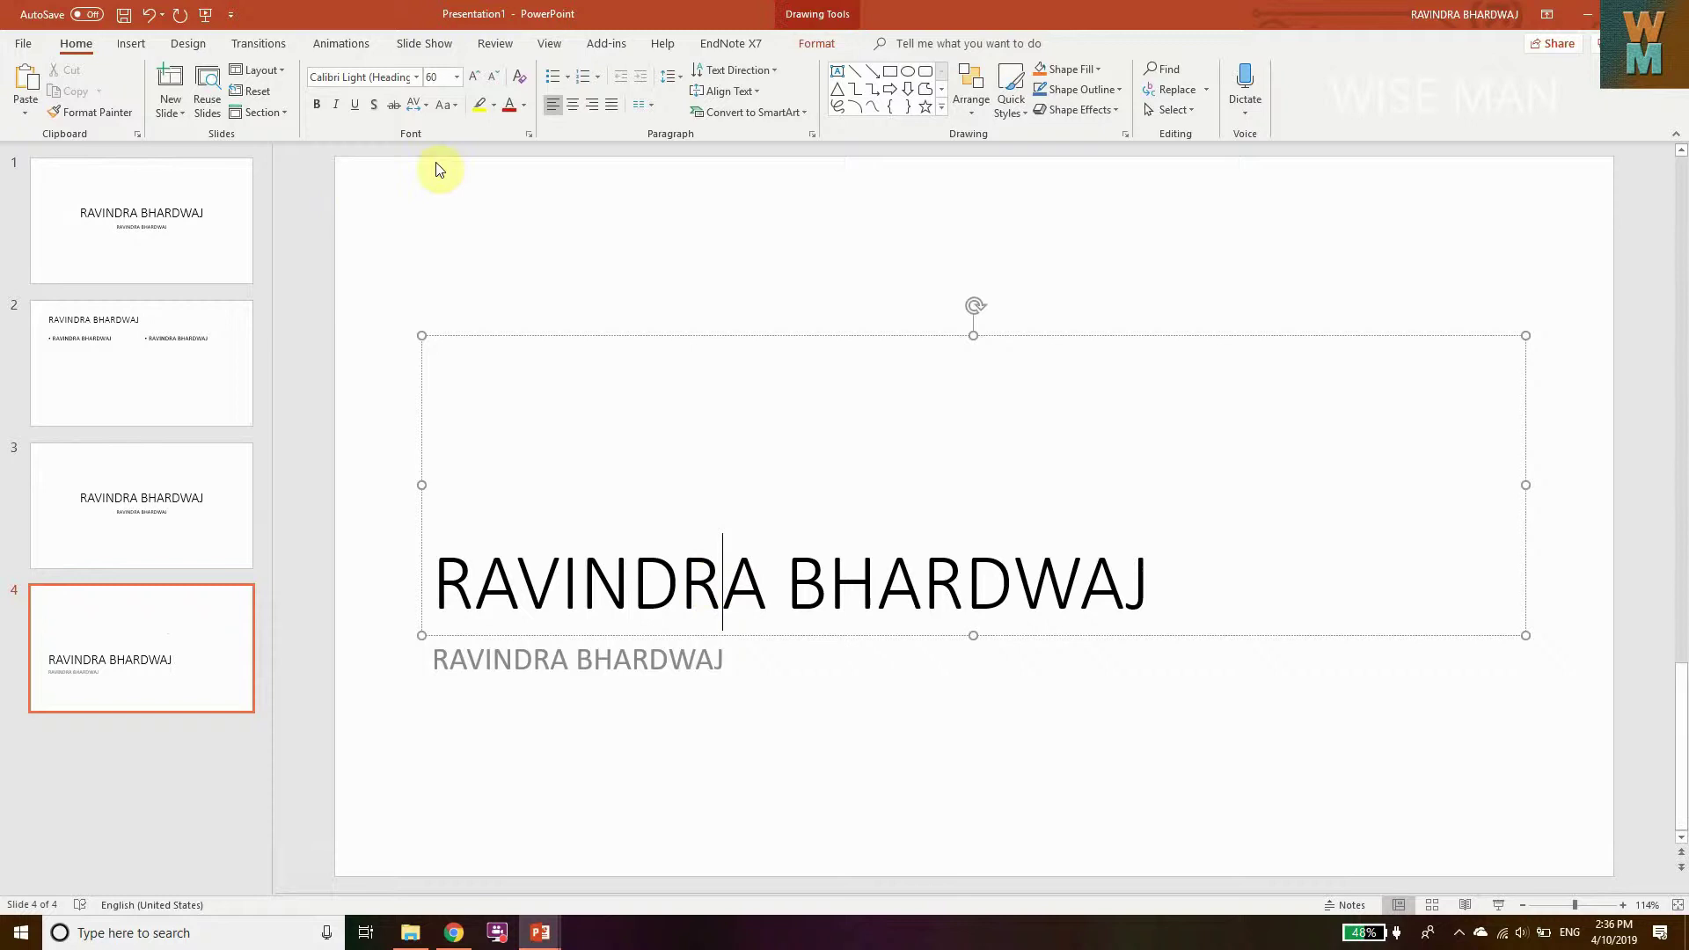
{"action": "left_click", "coordinate": [530, 651]}
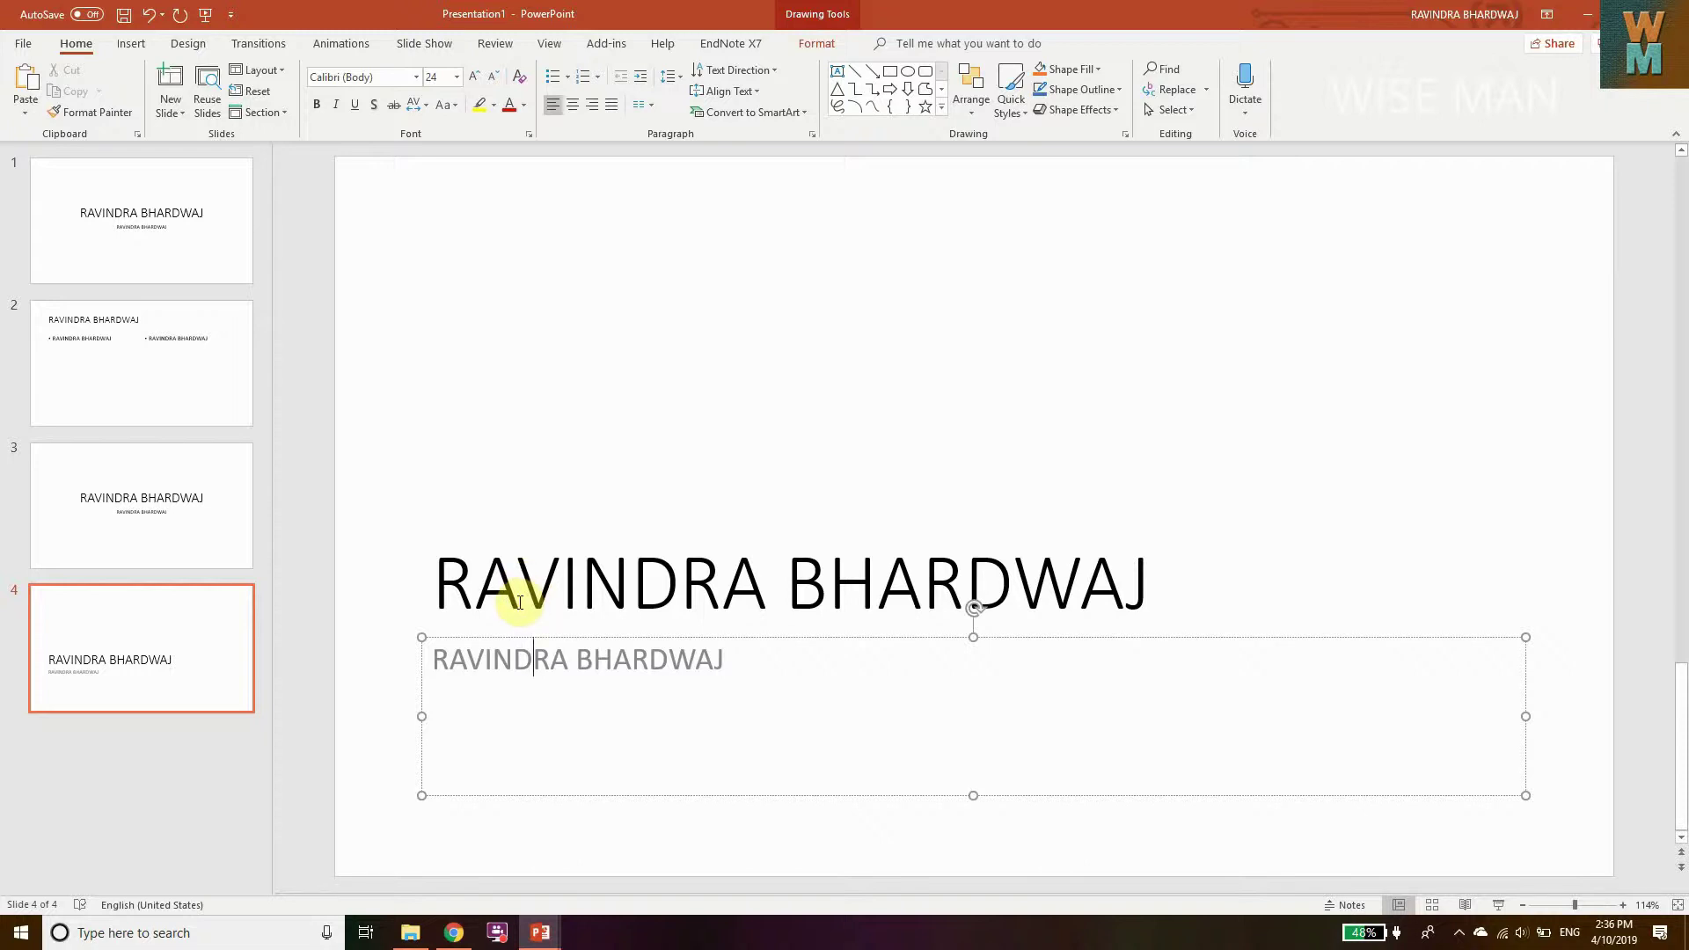
{"action": "left_click", "coordinate": [217, 222]}
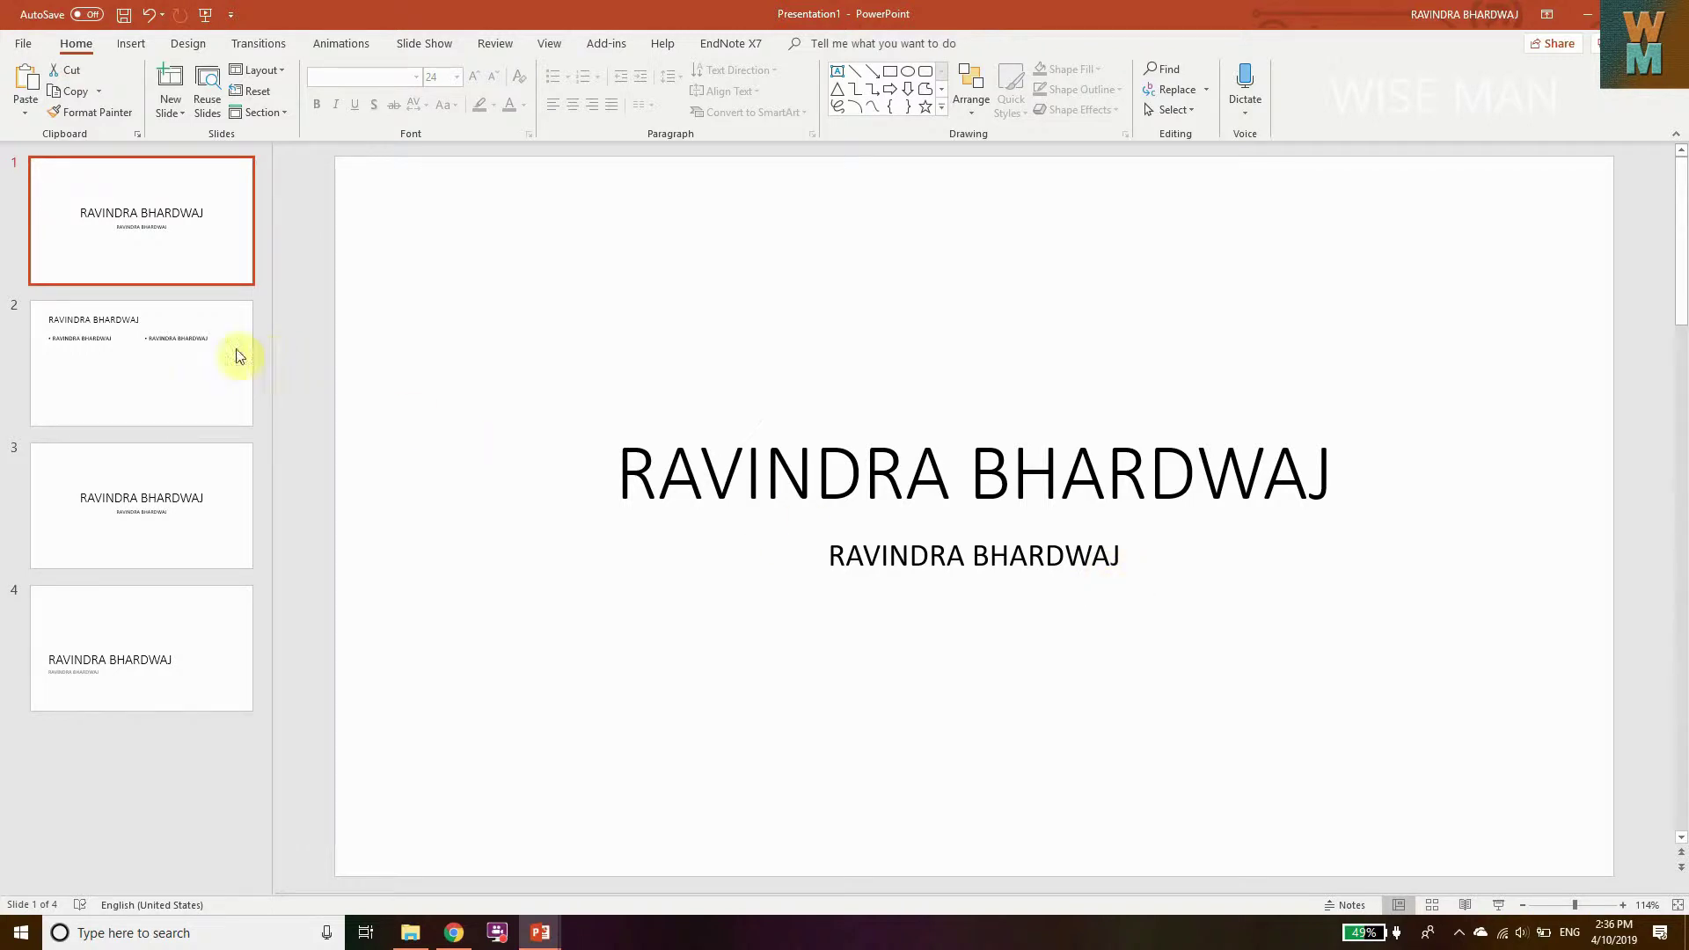
- Change slide 1's title text to Times New Roman, leaving the subtitle in Calibri
{"action": "left_click", "coordinate": [762, 466]}
{"action": "left_click_drag", "start_coordinate": [627, 467], "coordinate": [1376, 494]}
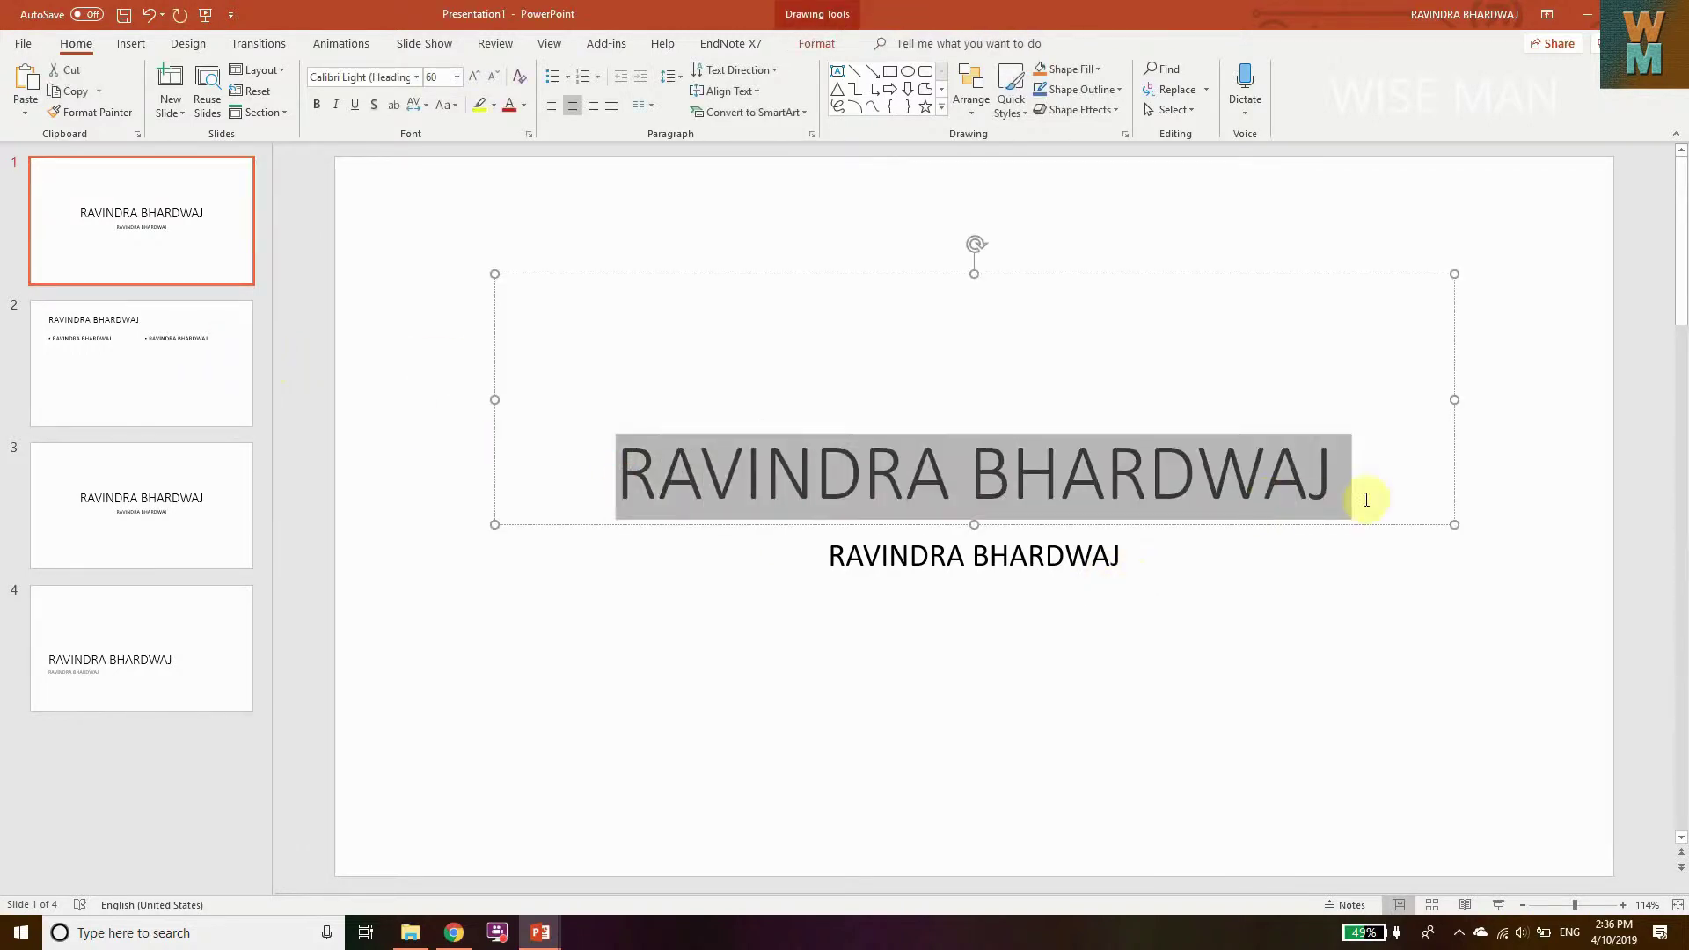
{"action": "left_click", "coordinate": [415, 78]}
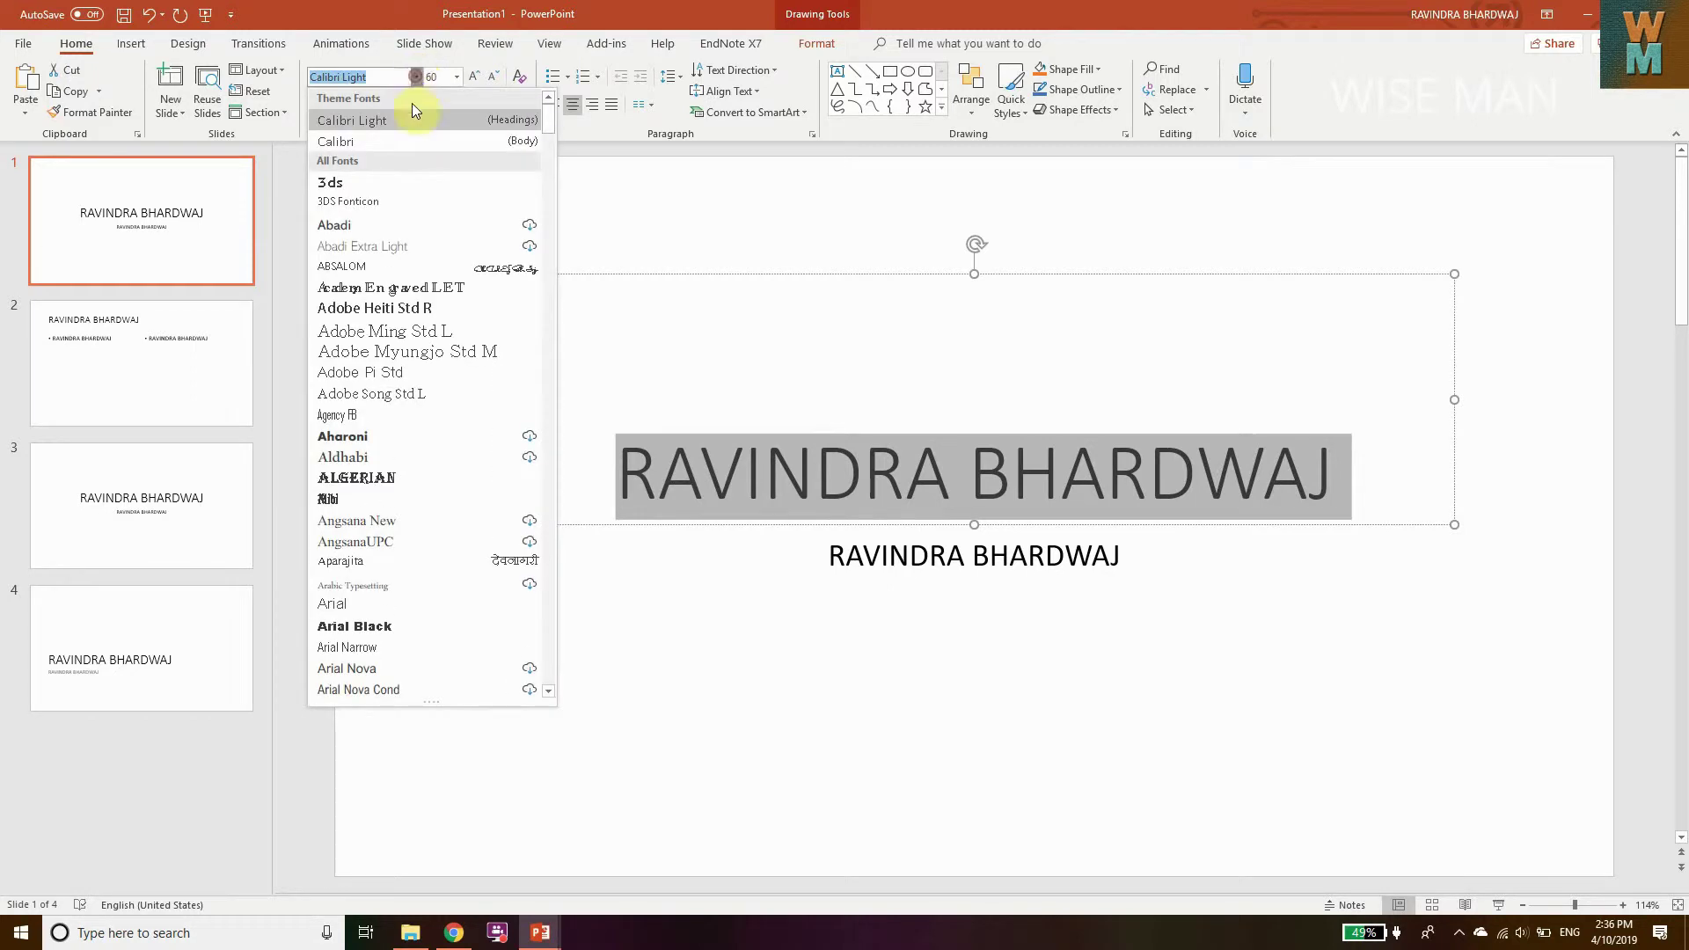
{"action": "type", "text": "t"}
{"action": "scroll", "coordinate": [403, 344], "scroll_direction": "down", "scroll_amount": 1}
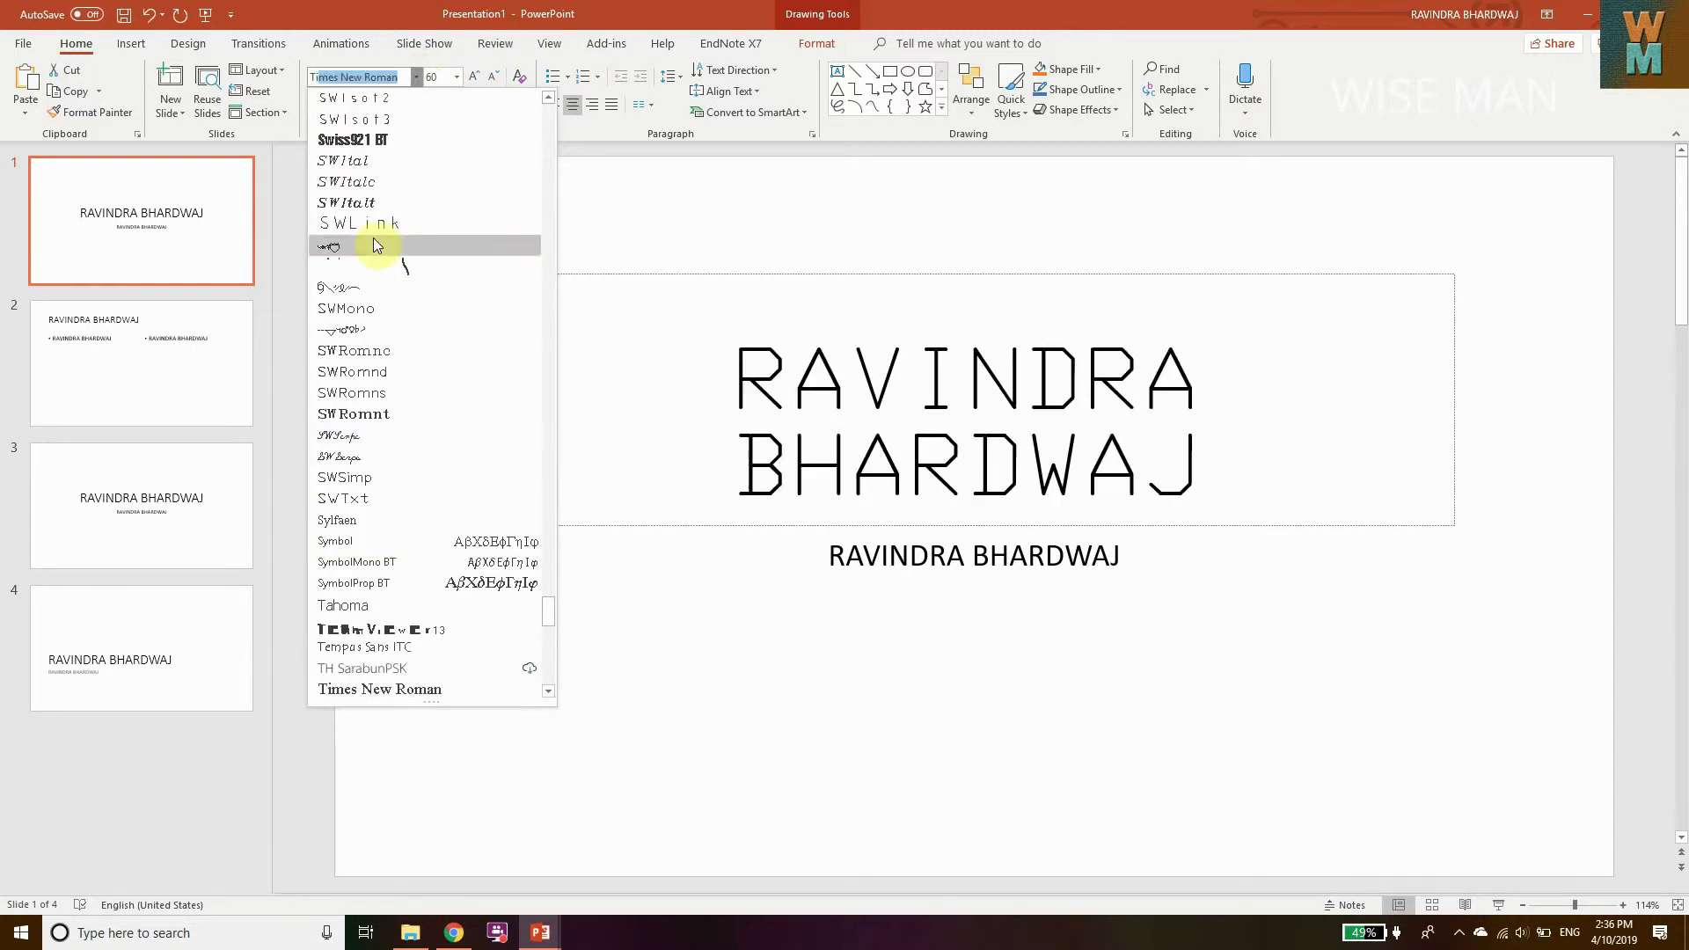
{"action": "left_click", "coordinate": [426, 691]}
{"action": "left_click", "coordinate": [763, 620]}
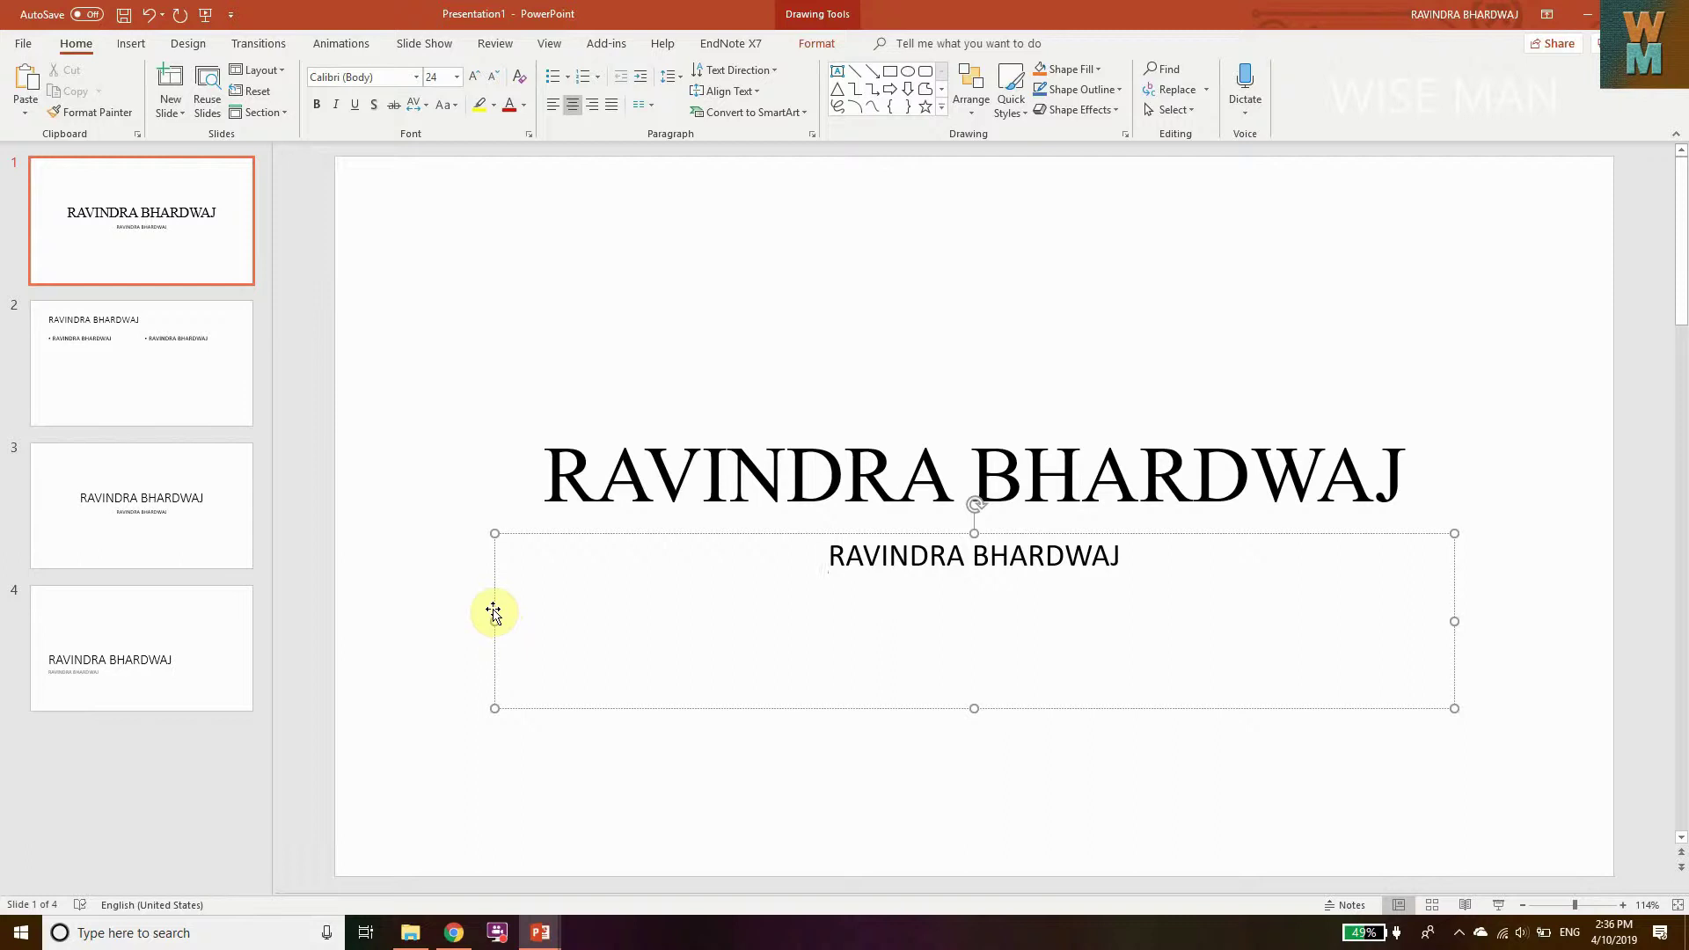
{"action": "left_click", "coordinate": [547, 46]}
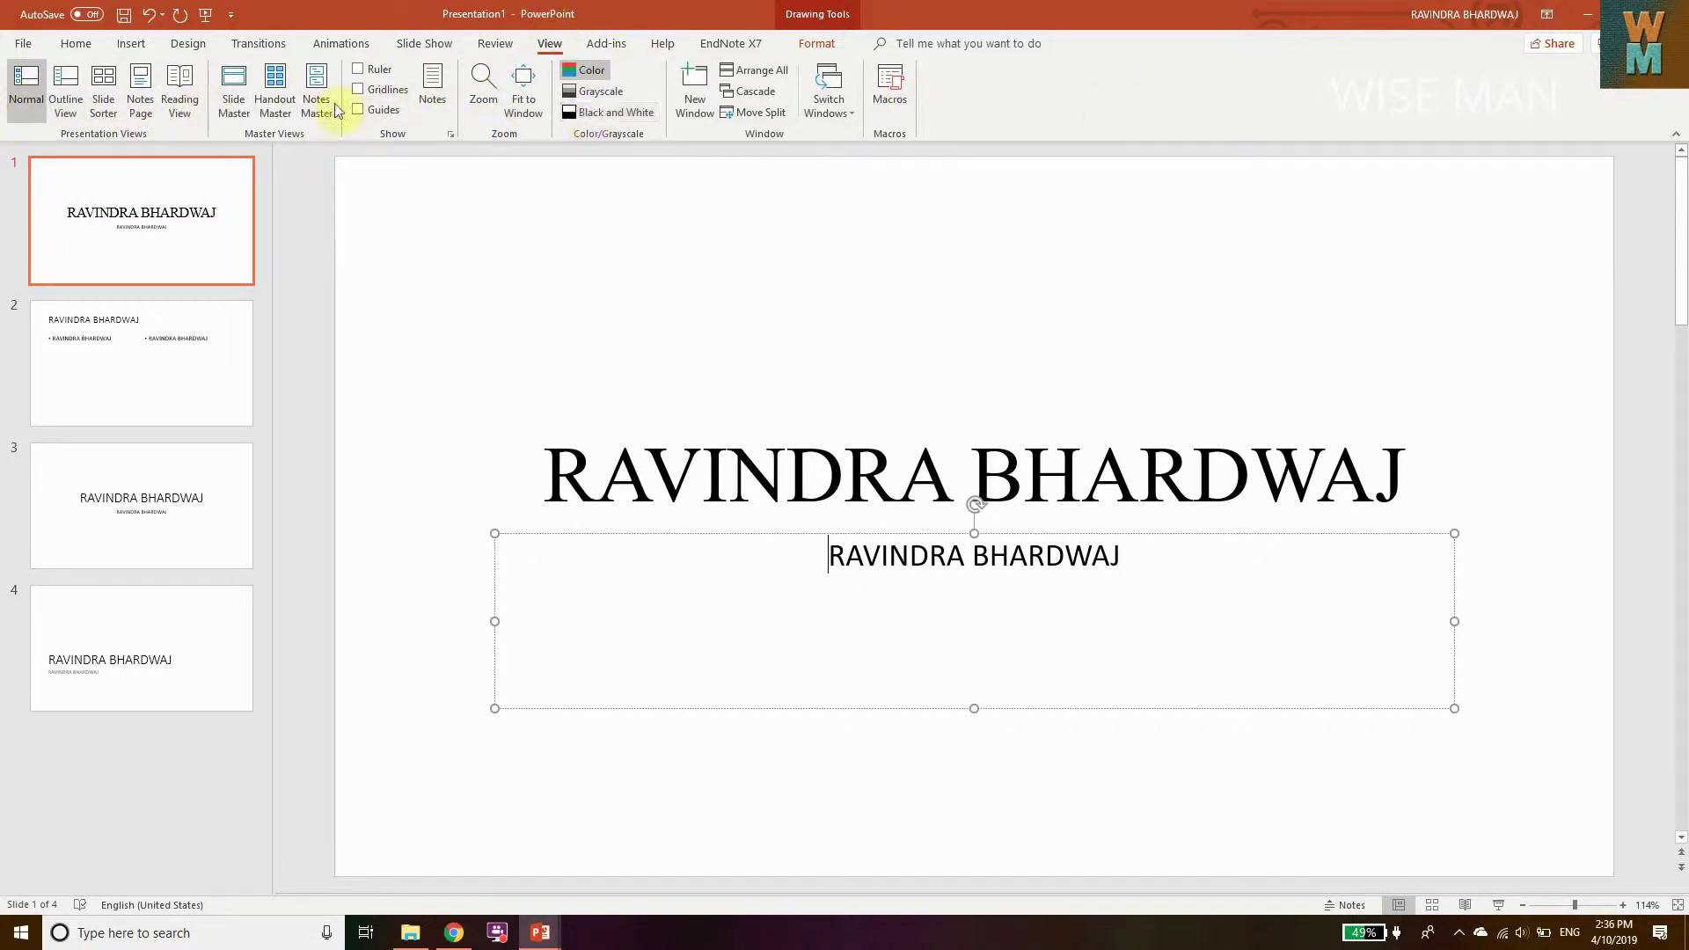
- Enter Slide Master view, select the top Office Theme master, and show the theme Fonts list
{"action": "left_click", "coordinate": [244, 115]}
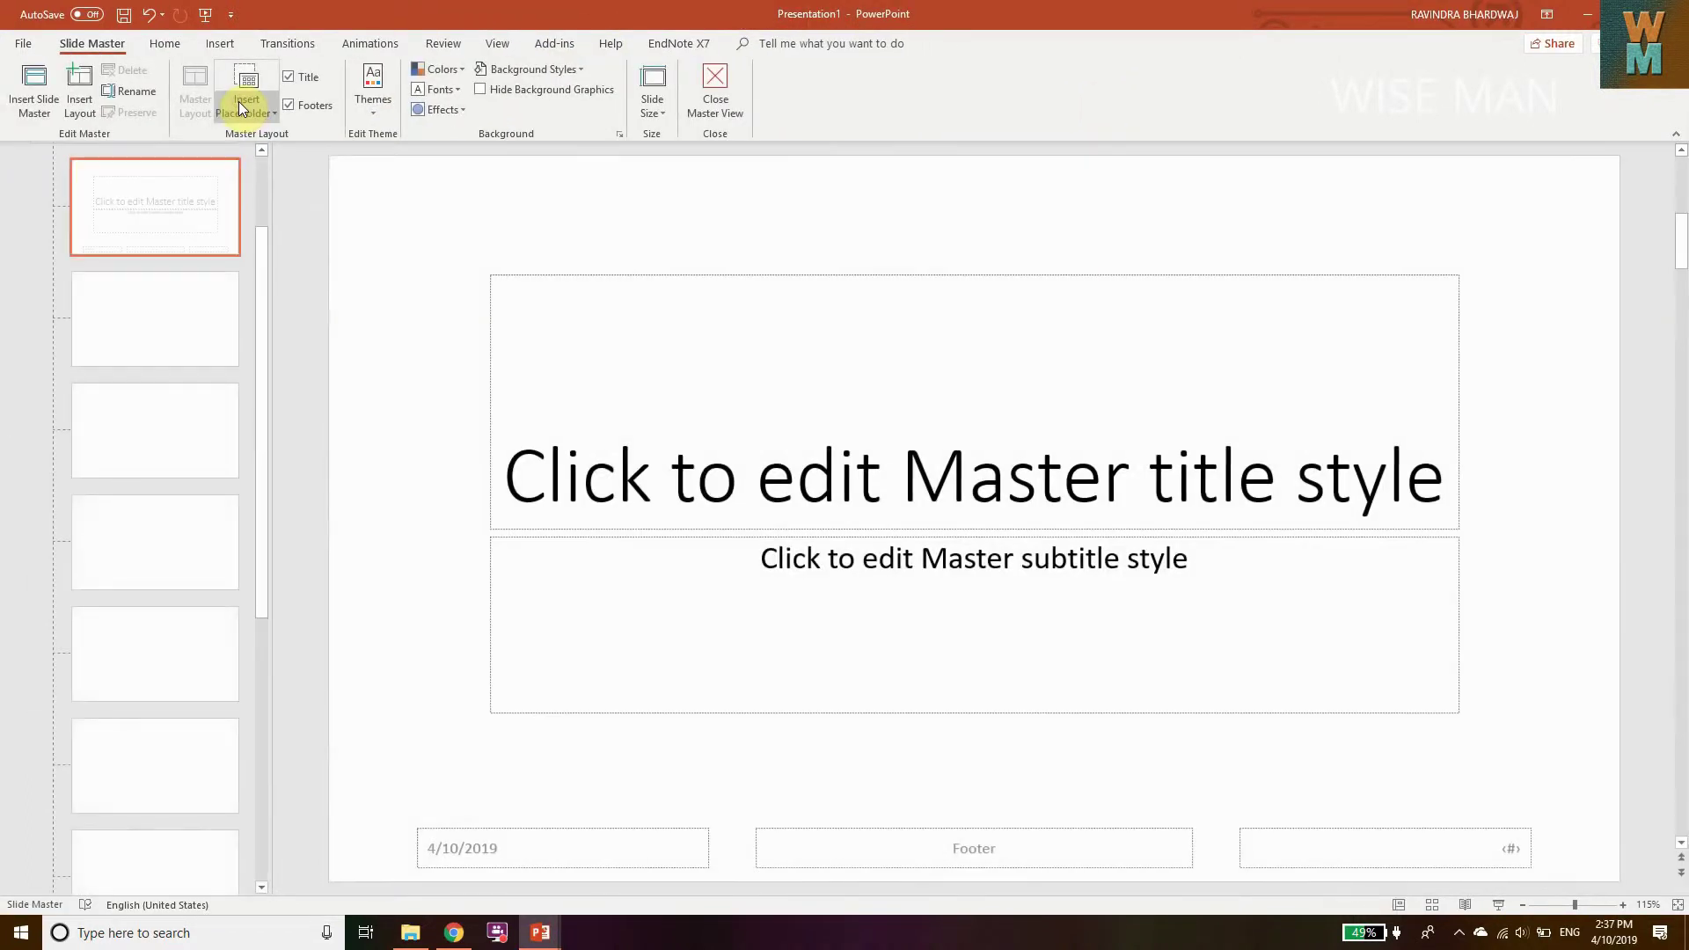
{"action": "left_click", "coordinate": [114, 208]}
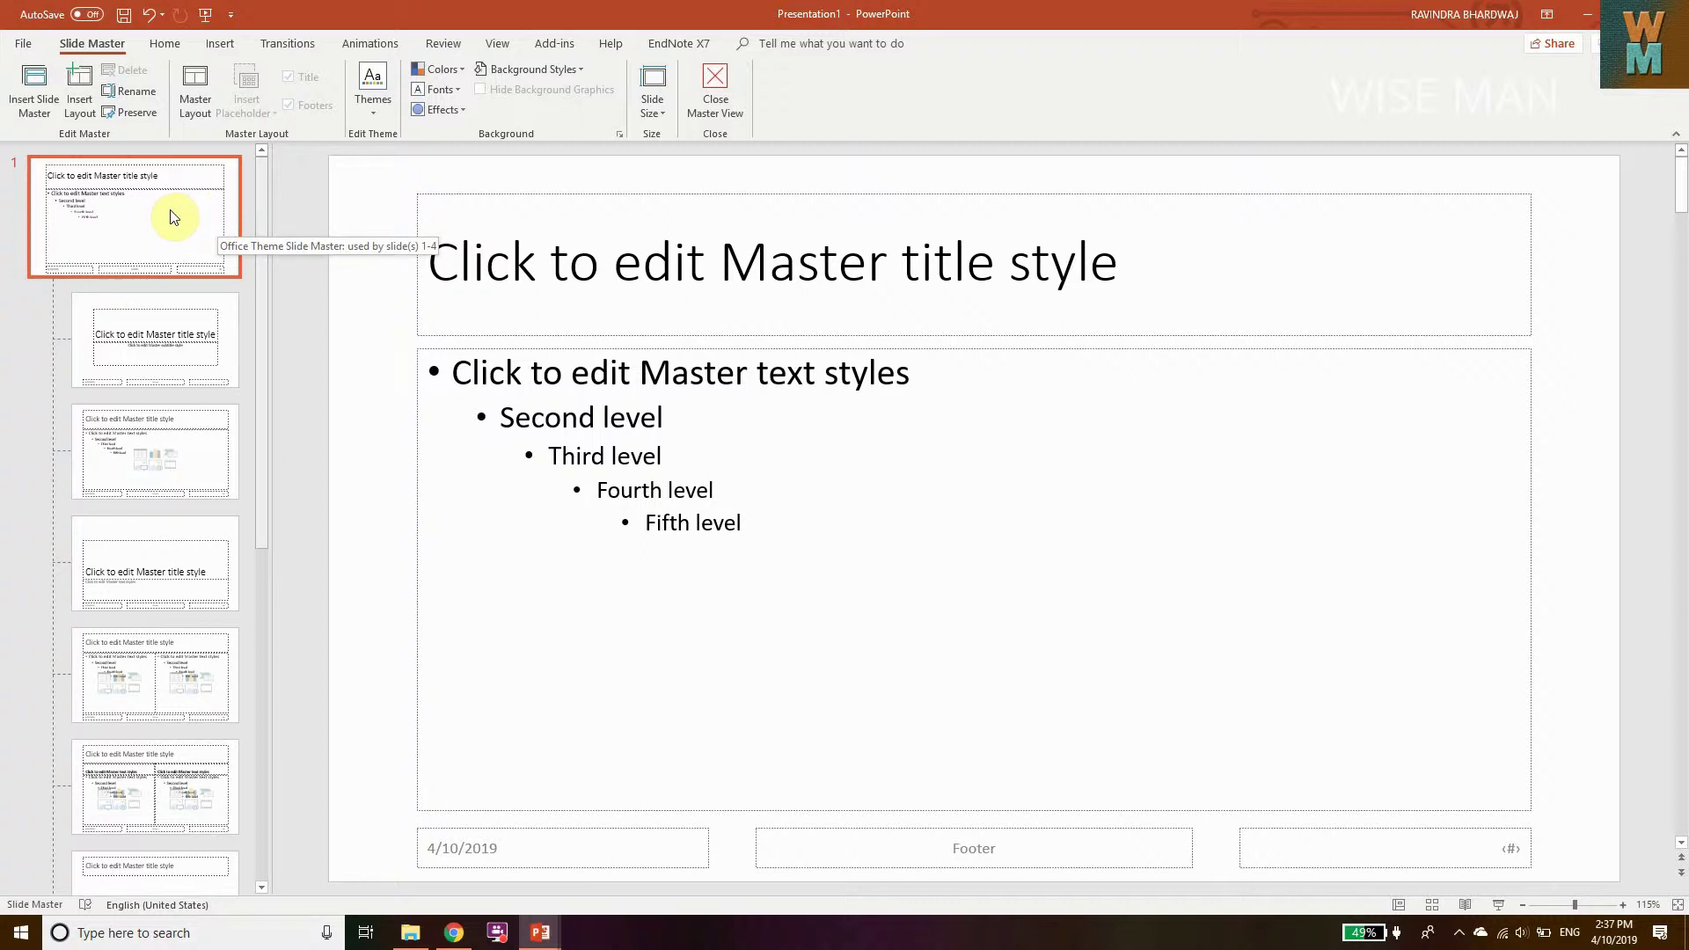
{"action": "left_click", "coordinate": [447, 92]}
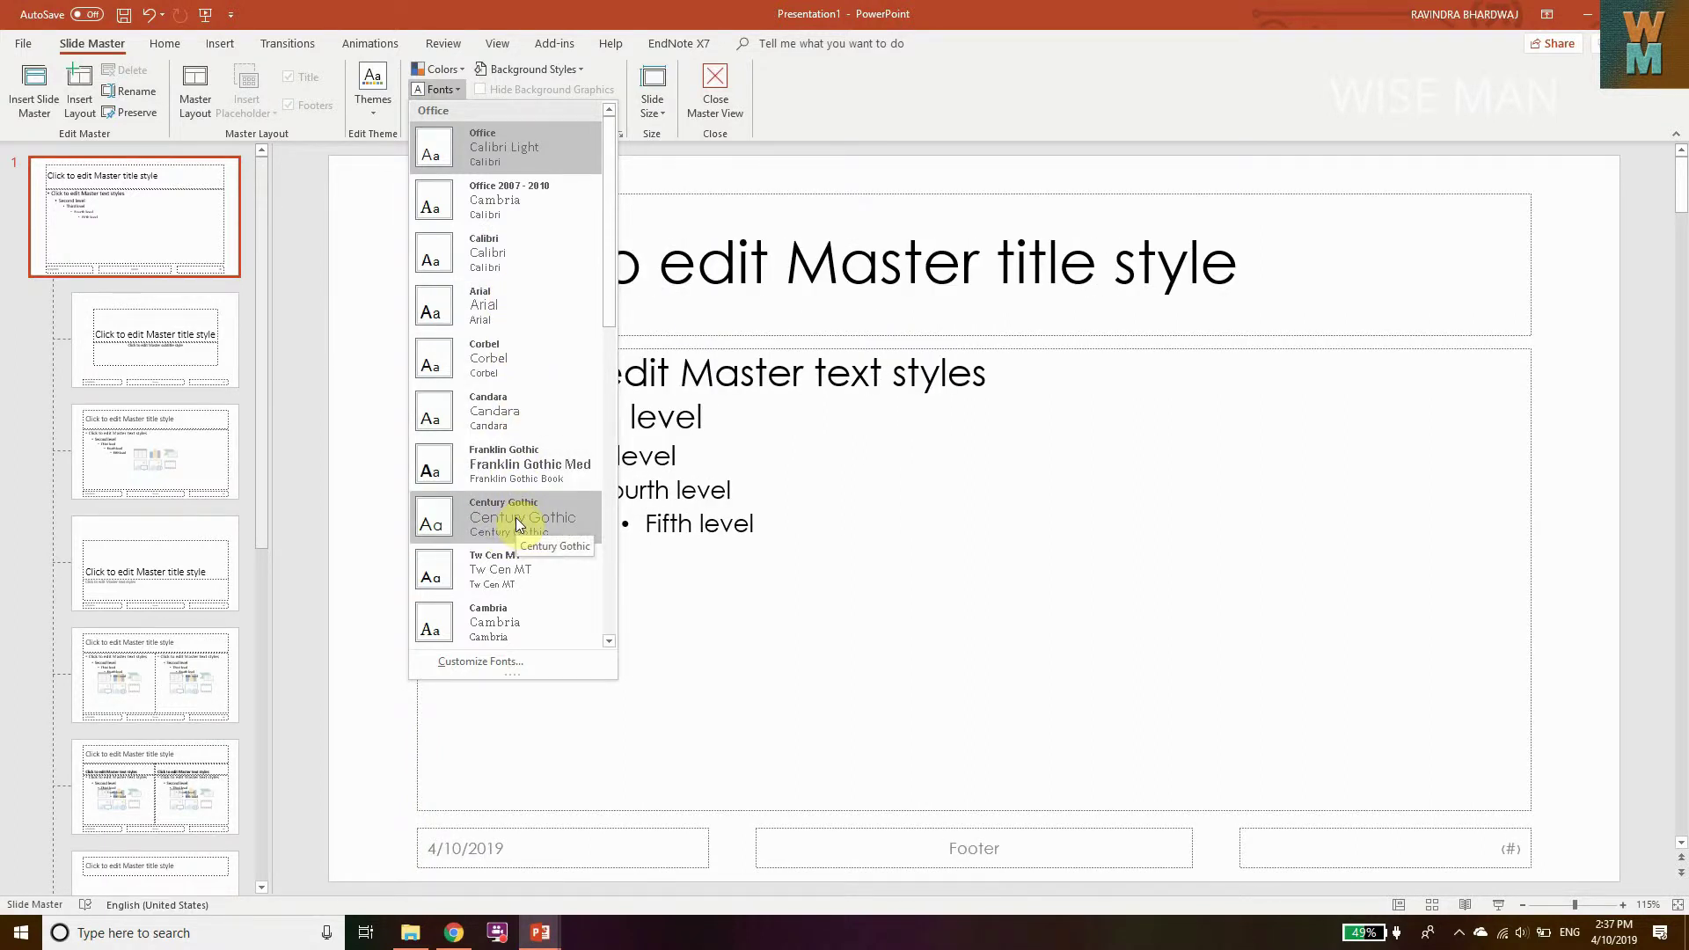
- Scroll through the built-in theme font pairs, then choose Customize Fonts
{"action": "scroll", "coordinate": [516, 518], "scroll_direction": "down", "scroll_amount": 5}
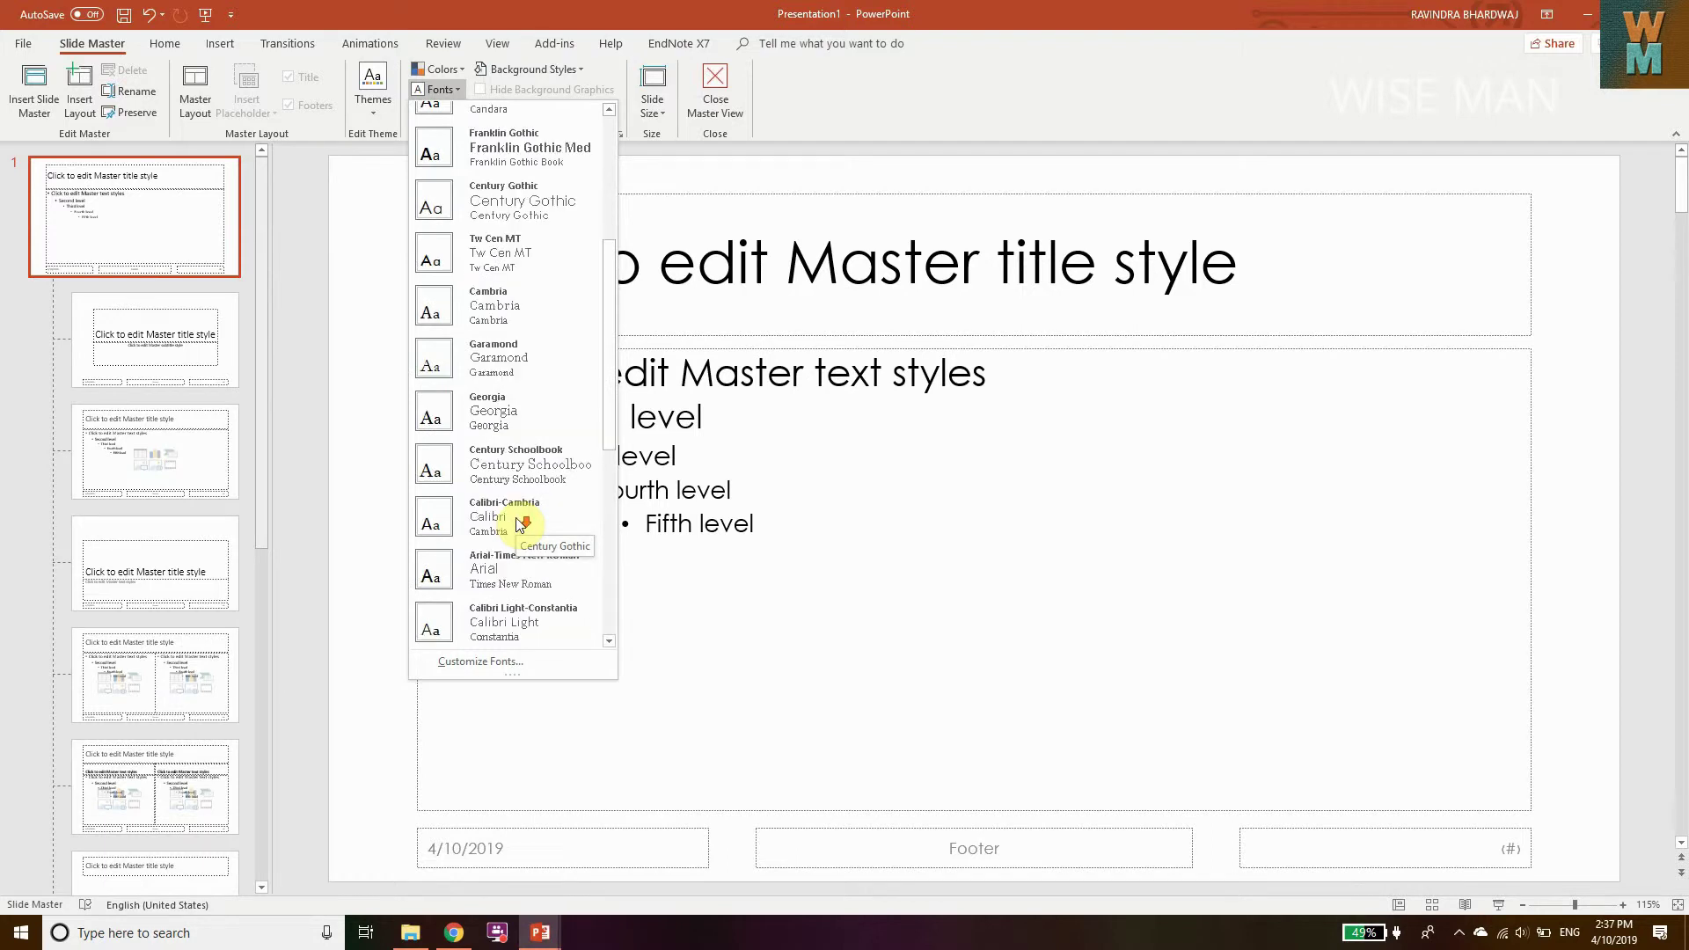
{"action": "scroll", "coordinate": [517, 515], "scroll_direction": "down", "scroll_amount": 3}
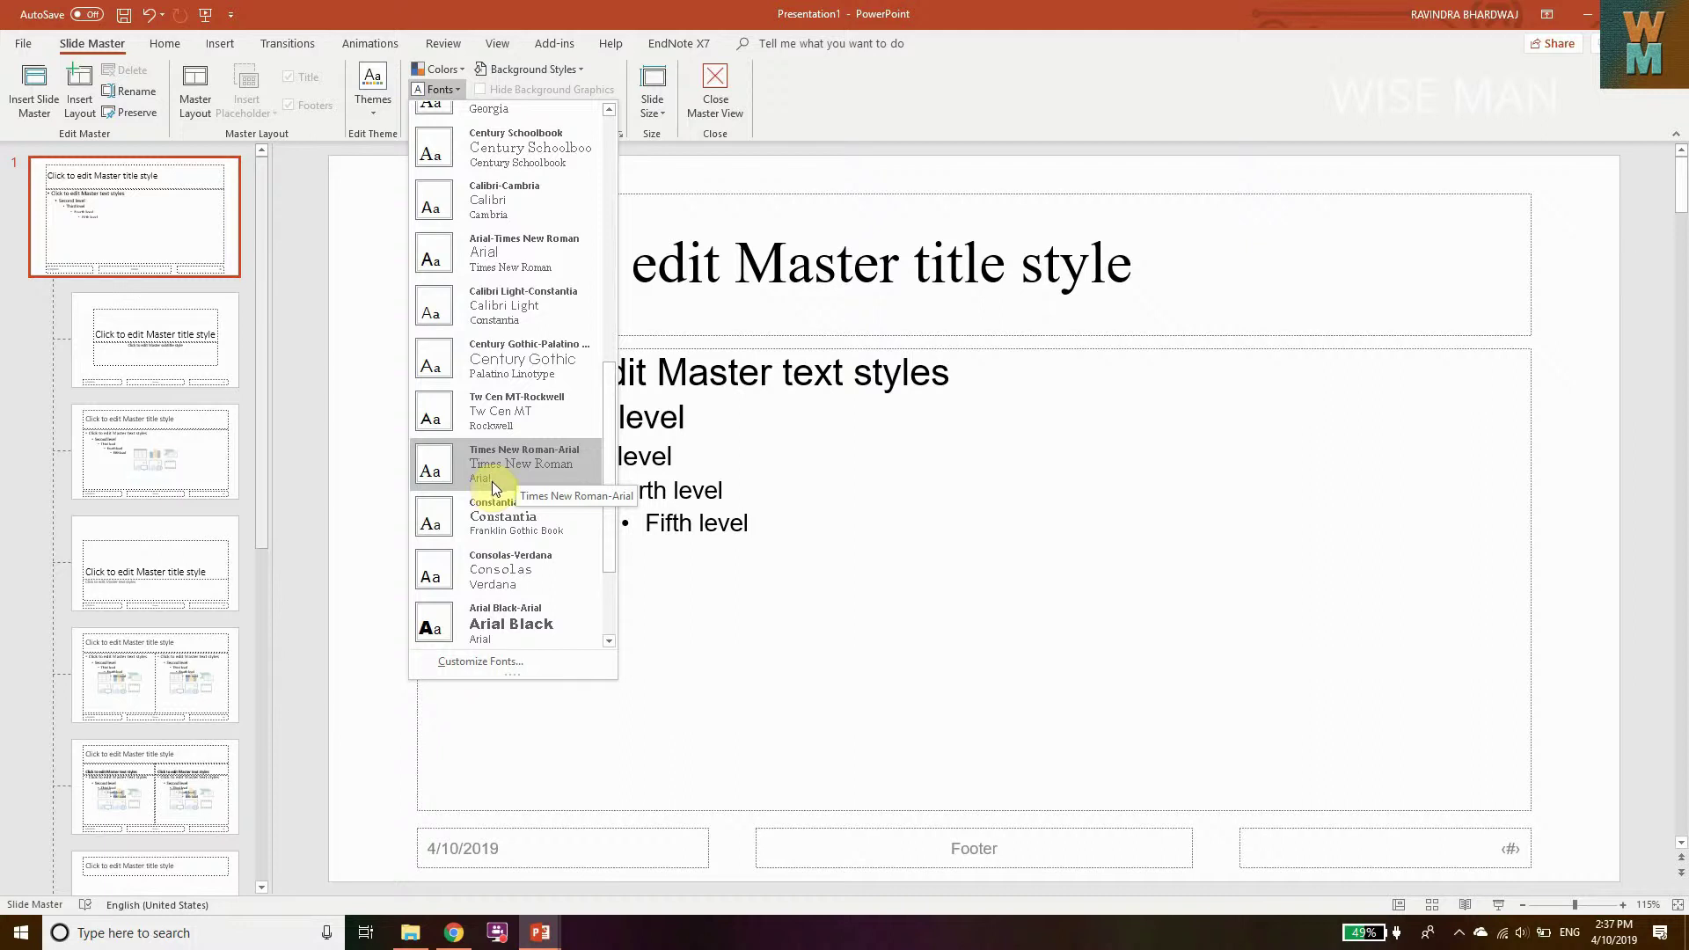
{"action": "left_click", "coordinate": [494, 661]}
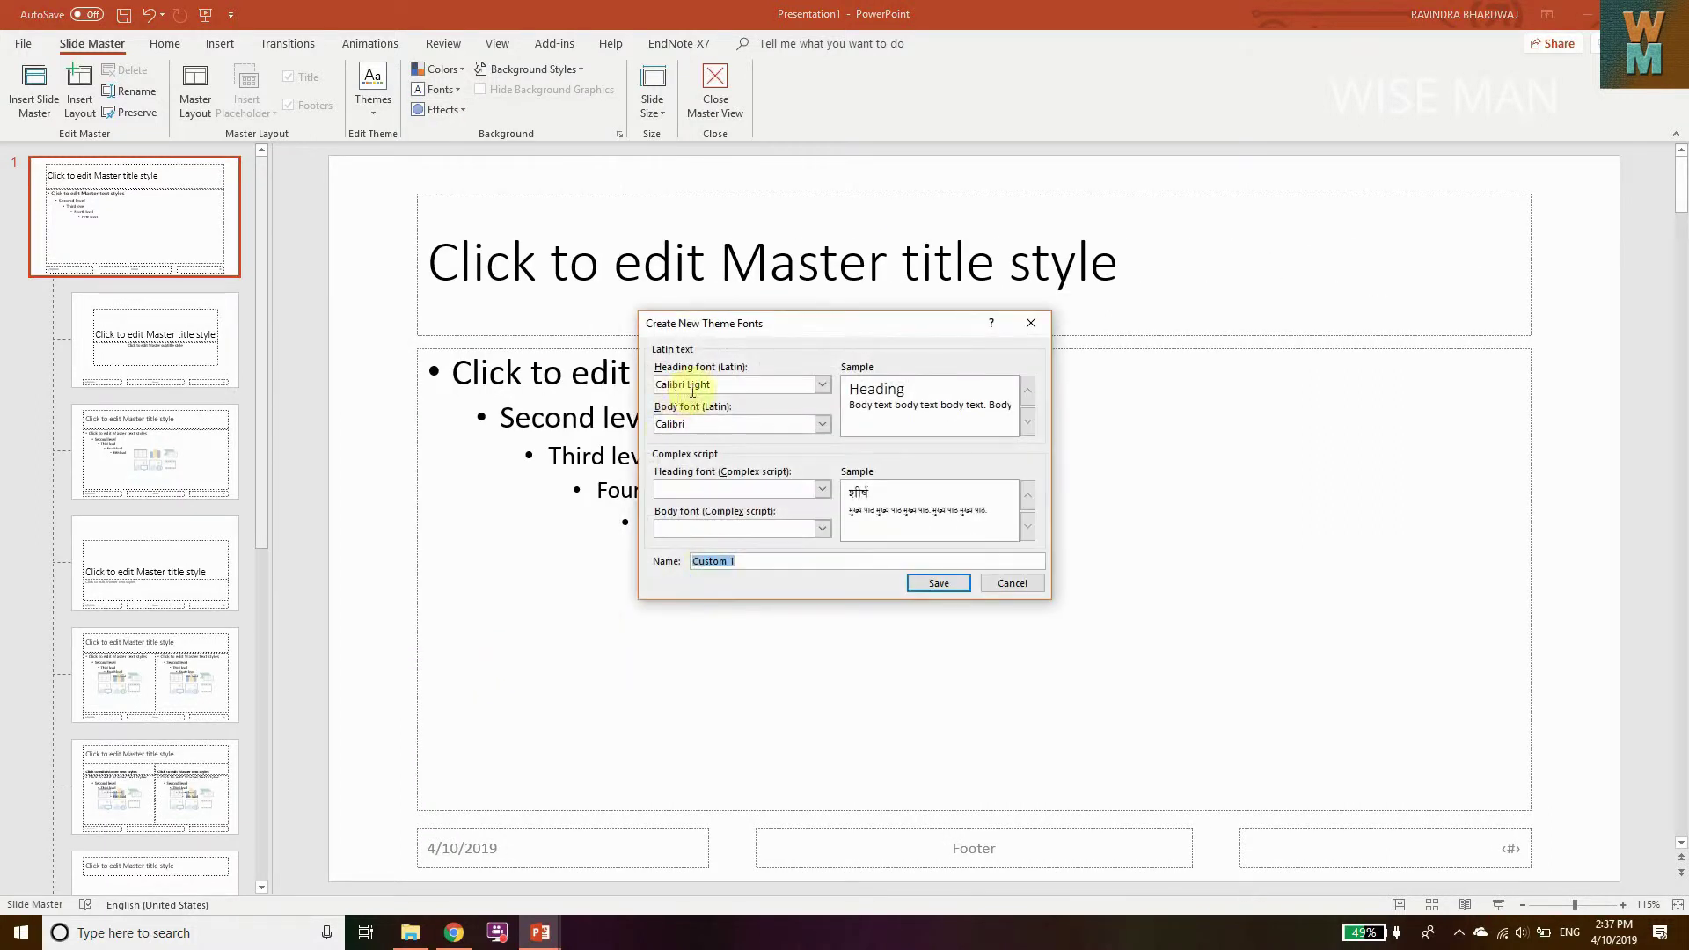
- Set heading and body fonts to Times New Roman, name the set 'Times New Roman', and save
{"action": "left_click", "coordinate": [821, 386]}
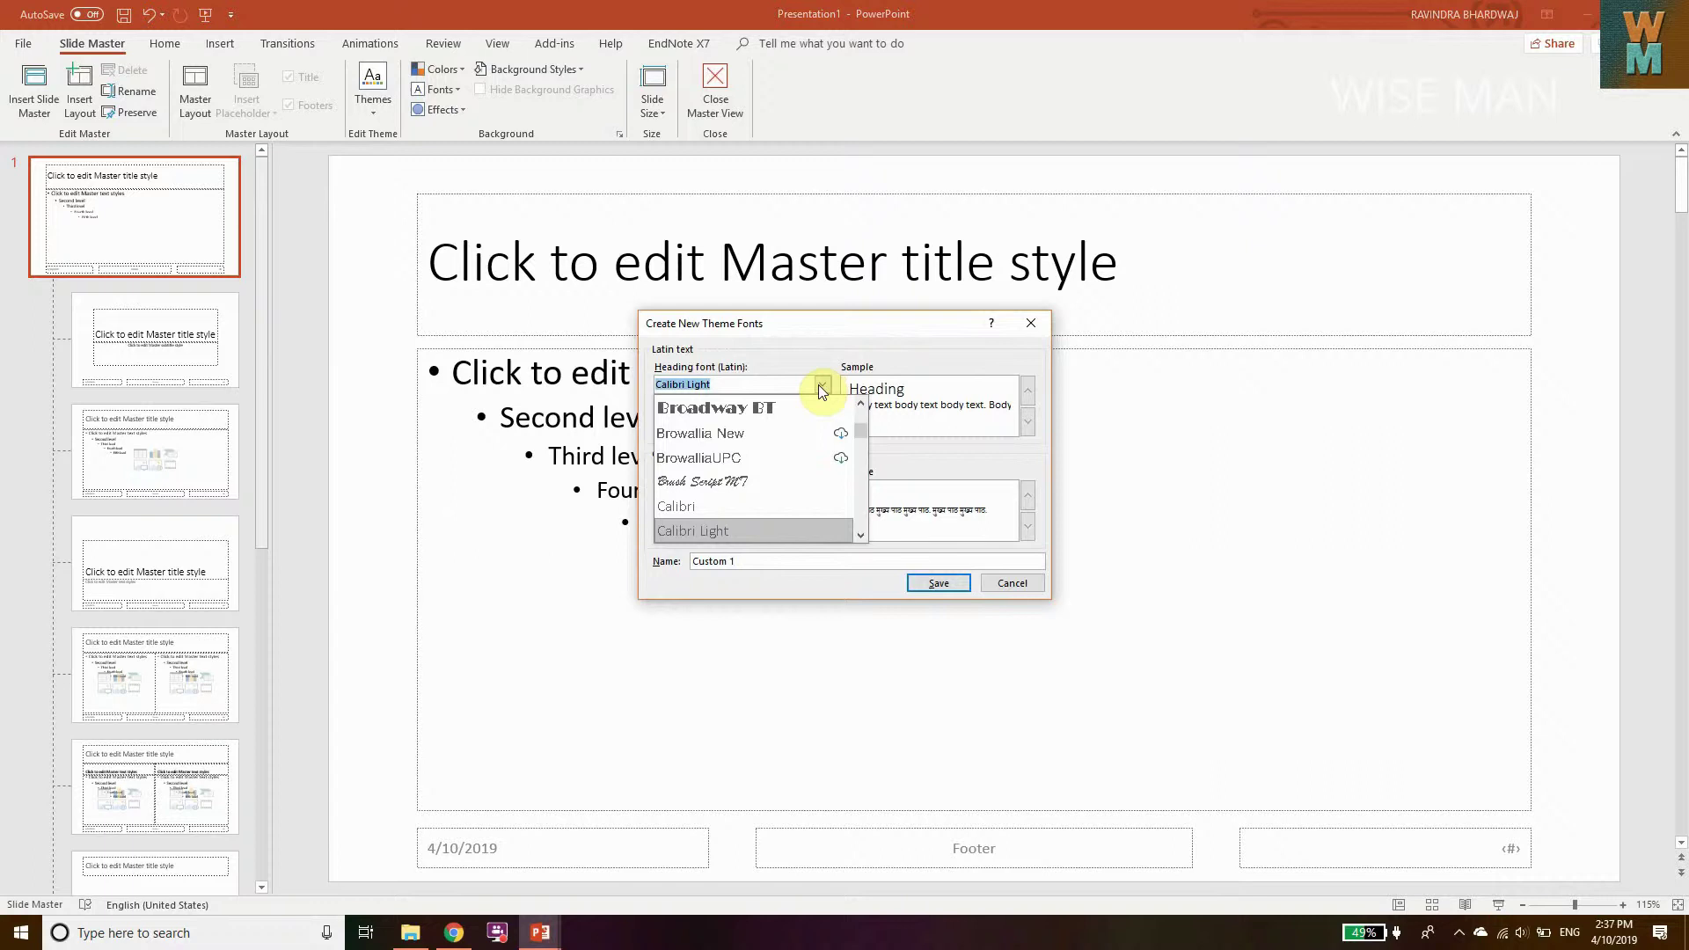
{"action": "type", "text": "Times New Roman"}
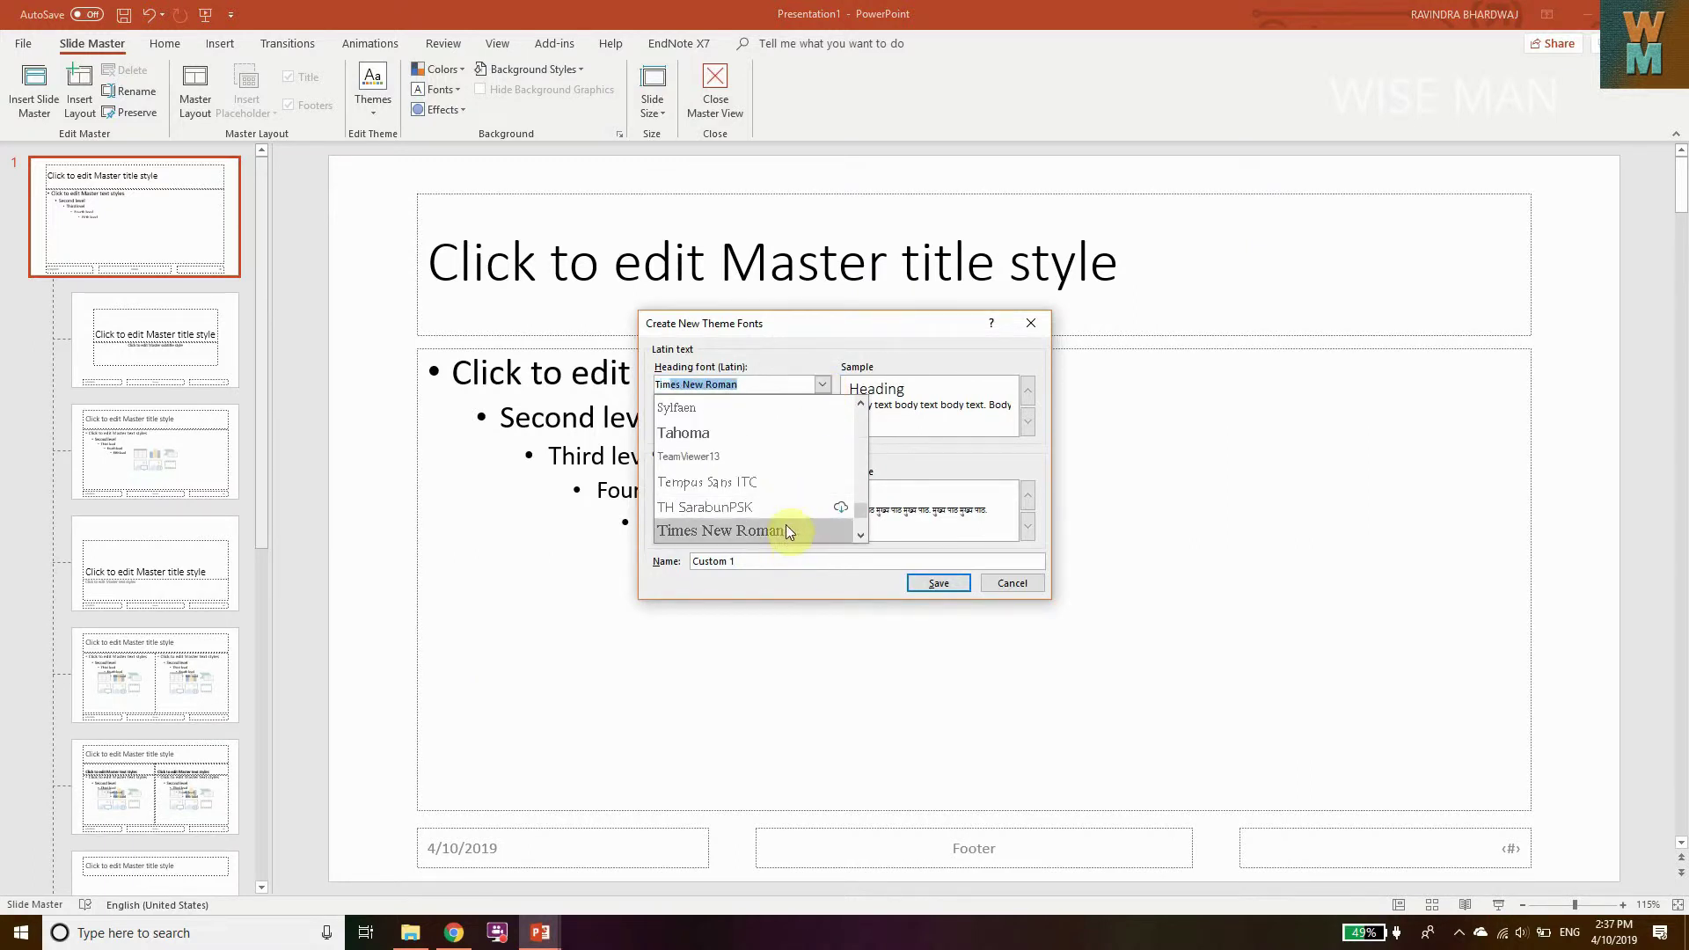
{"action": "left_click", "coordinate": [788, 531]}
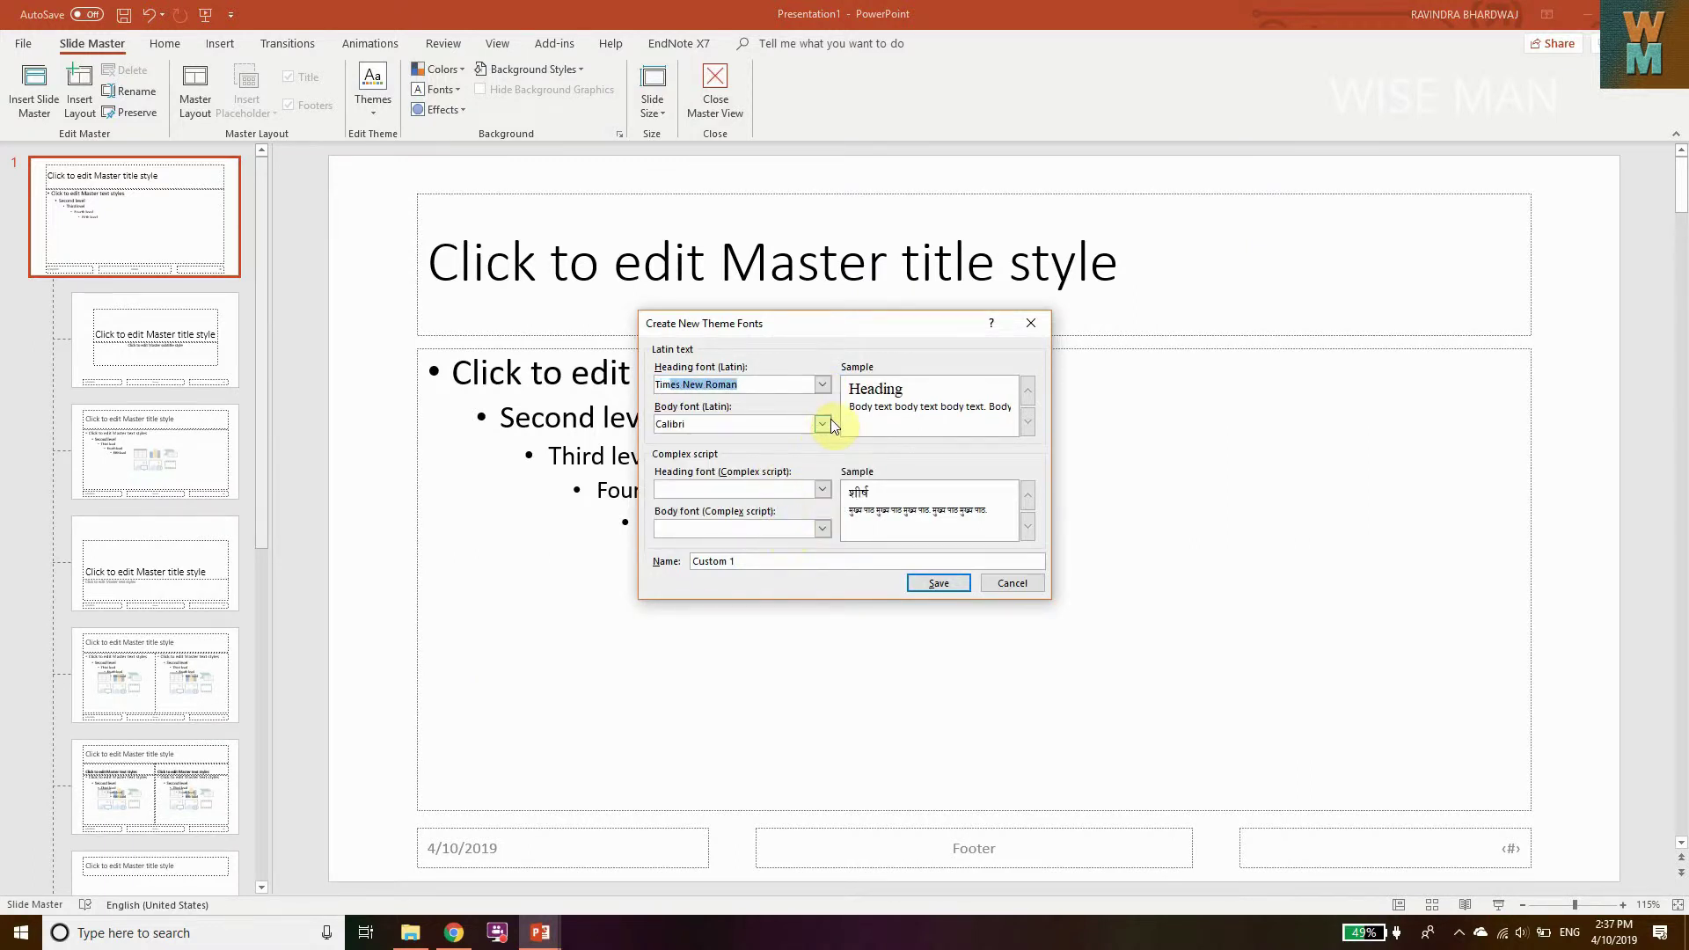
{"action": "left_click", "coordinate": [823, 423]}
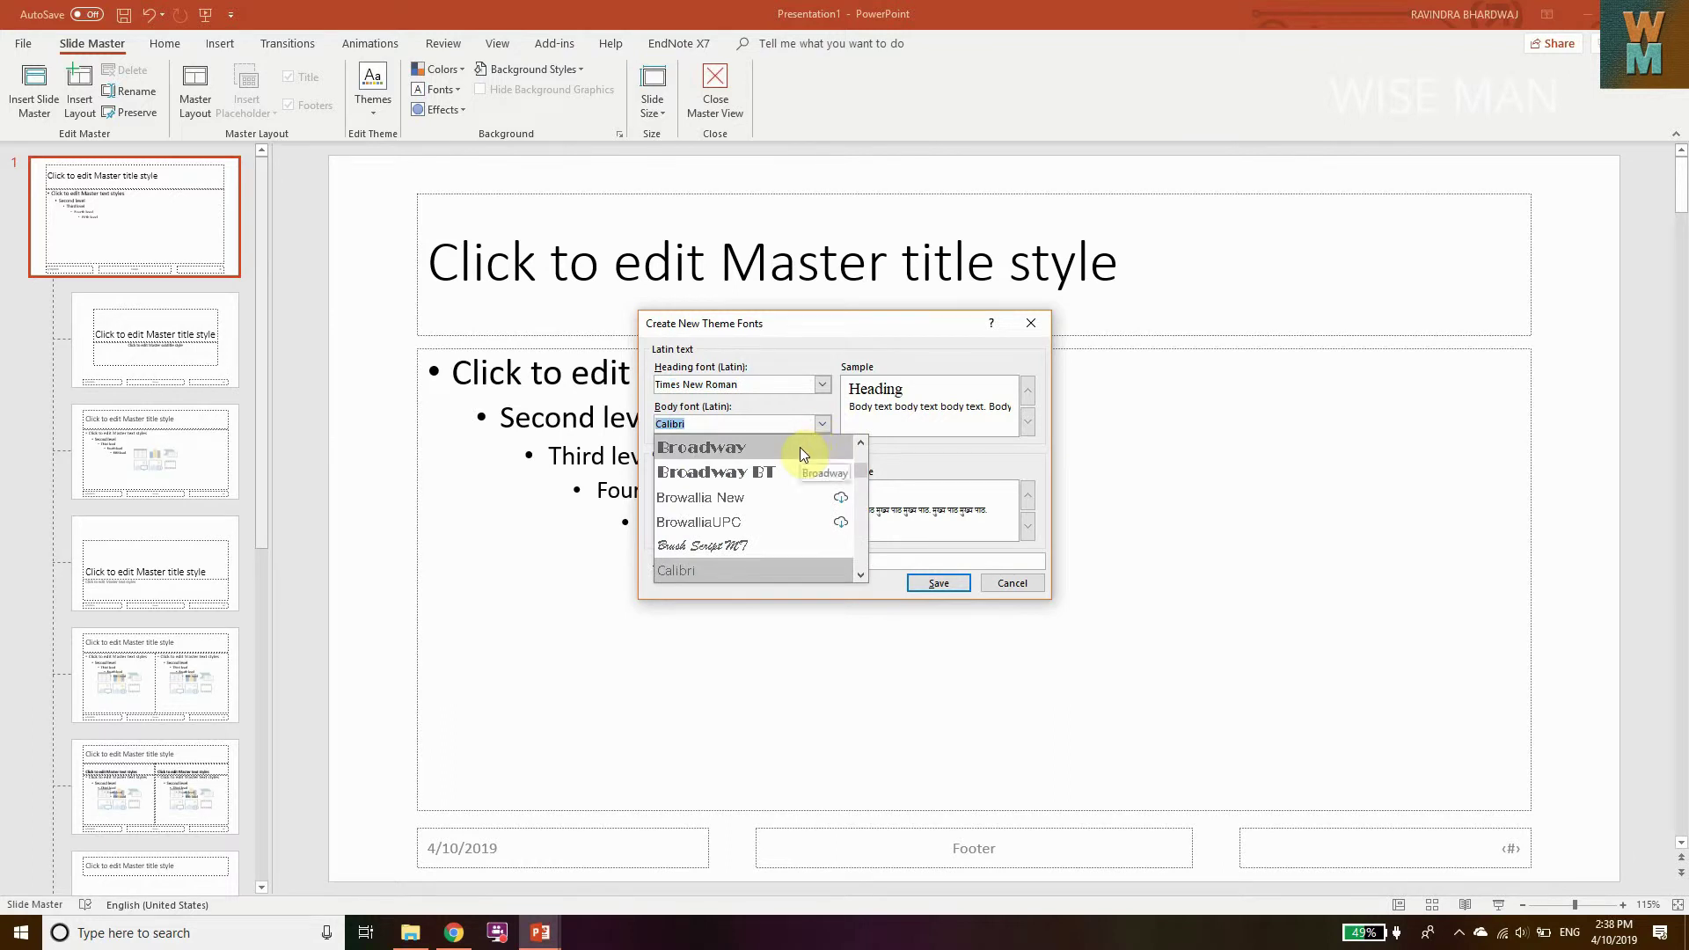
{"action": "type", "text": "Timw"}
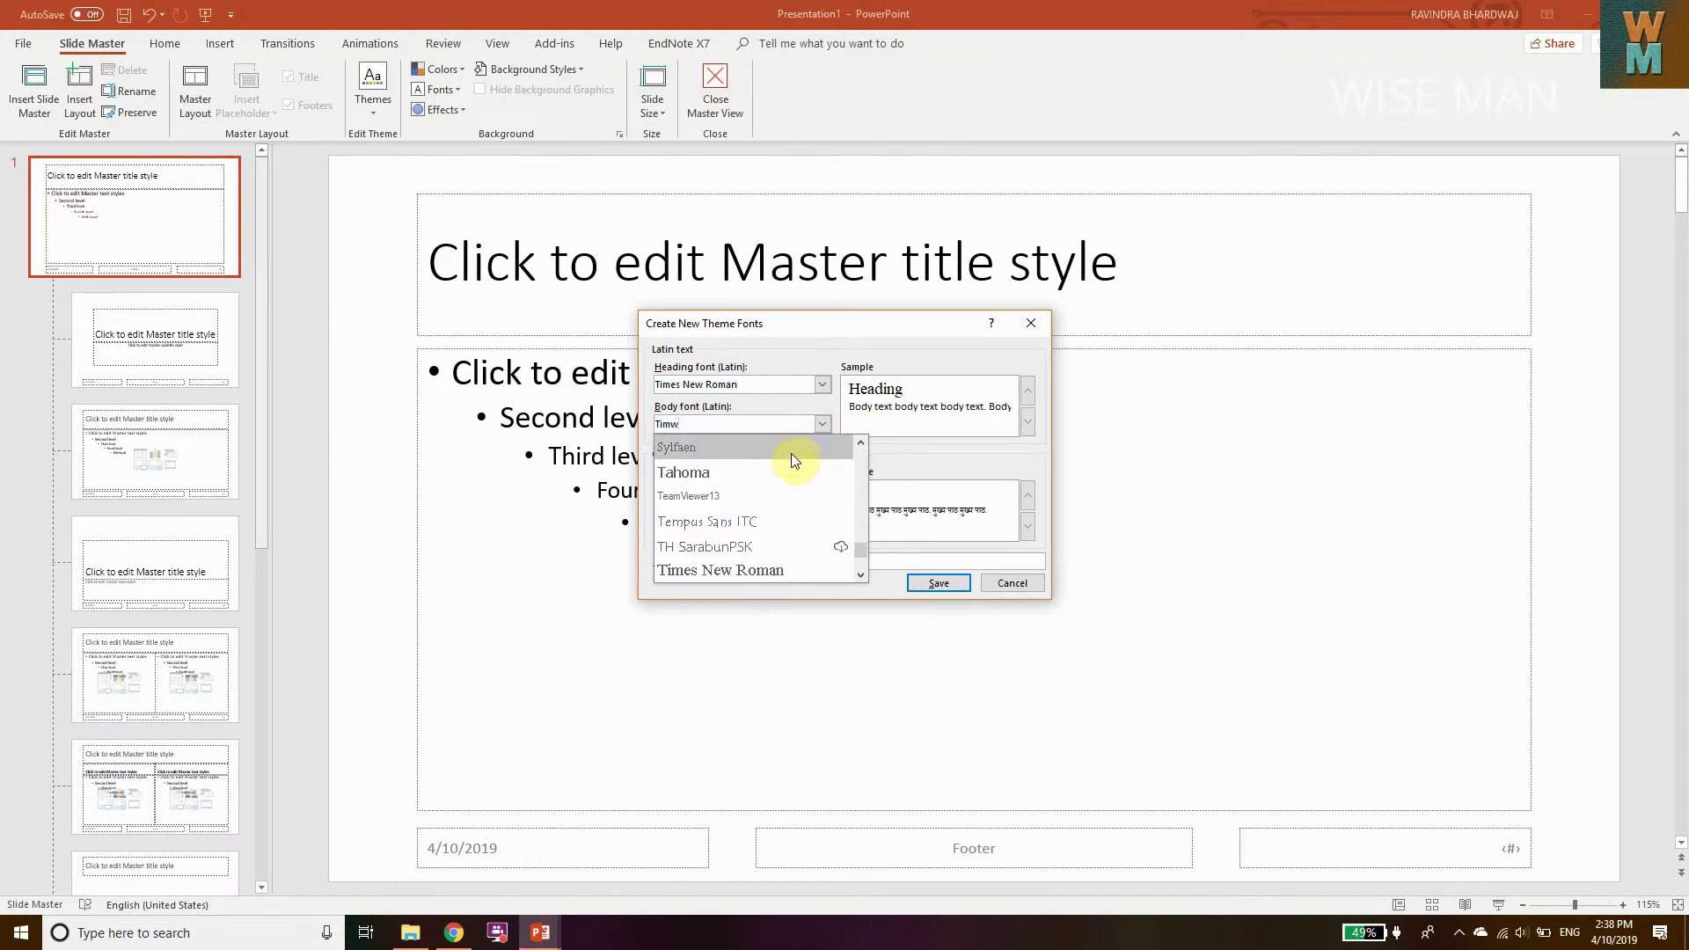
{"action": "left_click", "coordinate": [750, 568]}
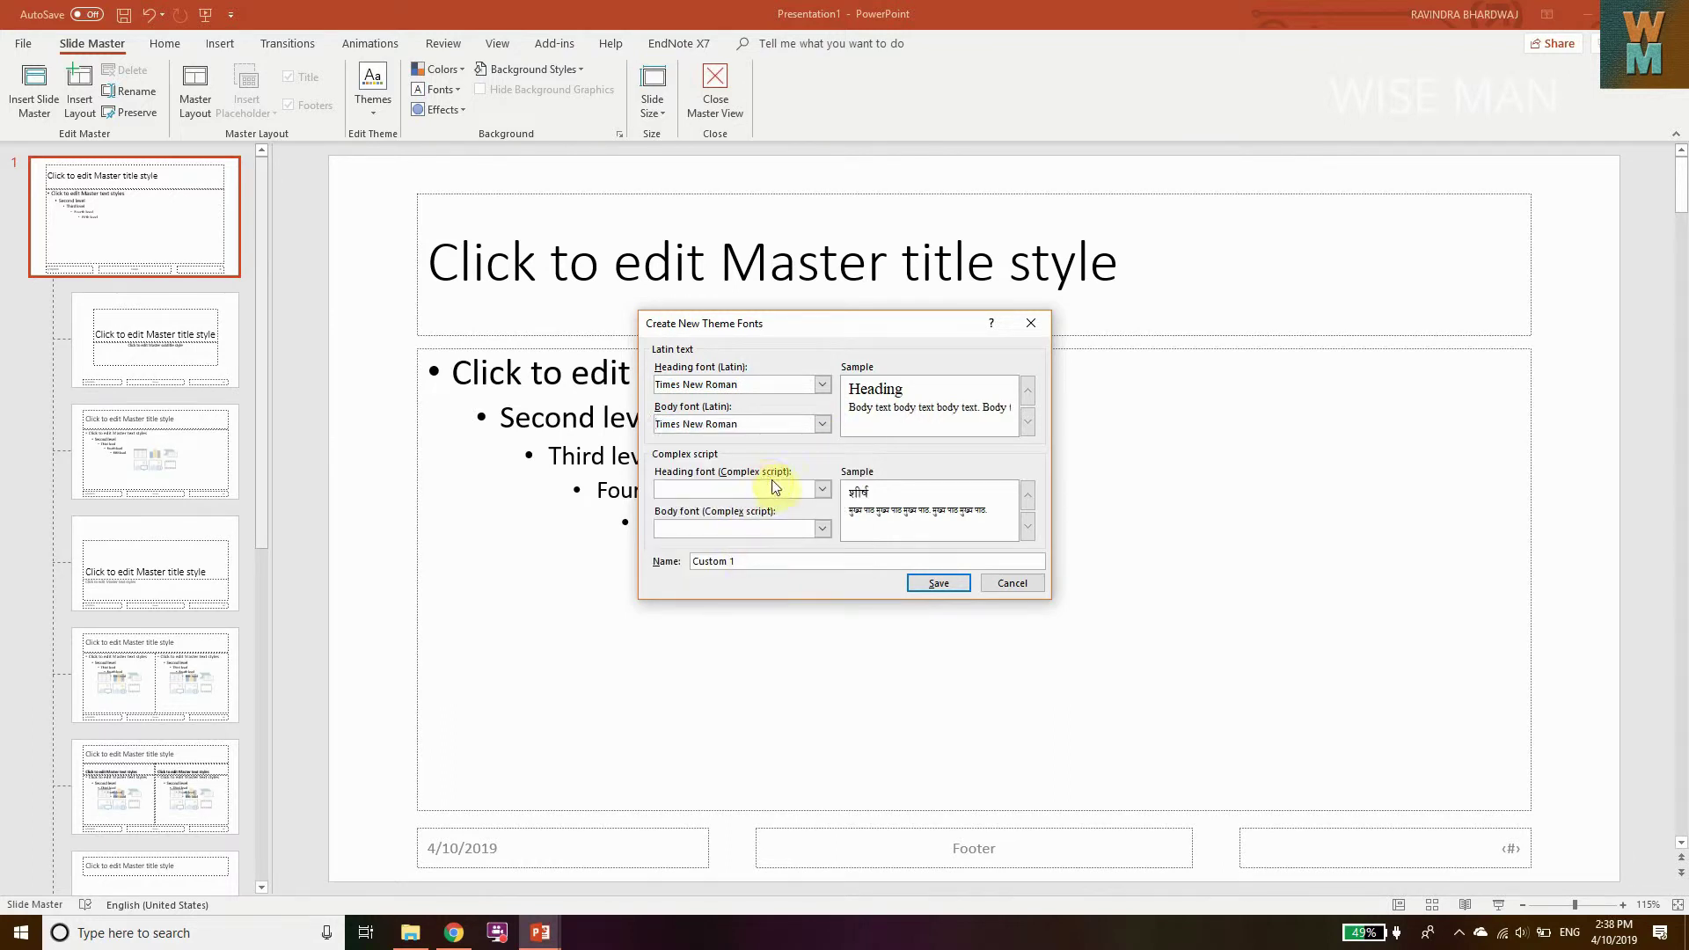
{"action": "left_click_drag", "start_coordinate": [757, 562], "coordinate": [655, 560]}
{"action": "type", "text": "Tim"}
{"action": "type", "text": "es New Roman"}
{"action": "left_click", "coordinate": [938, 583]}
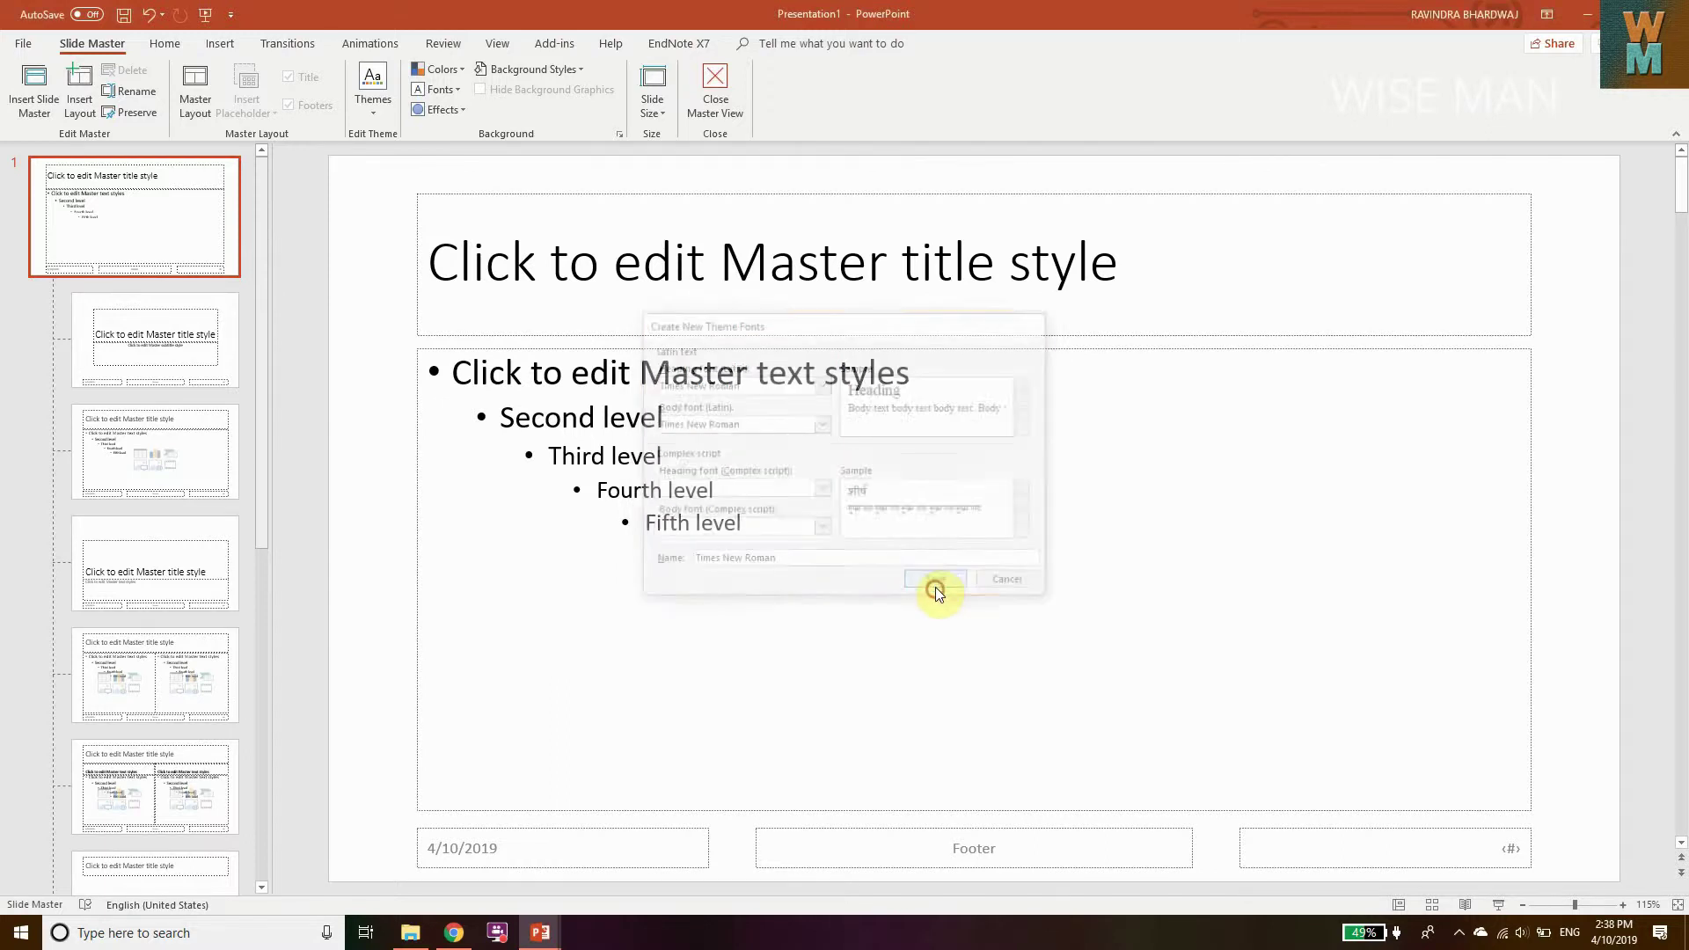
- Check the master's title and body text levels, then close Master View
{"action": "left_click", "coordinate": [648, 490]}
{"action": "left_click", "coordinate": [692, 524]}
{"action": "left_click", "coordinate": [23, 44]}
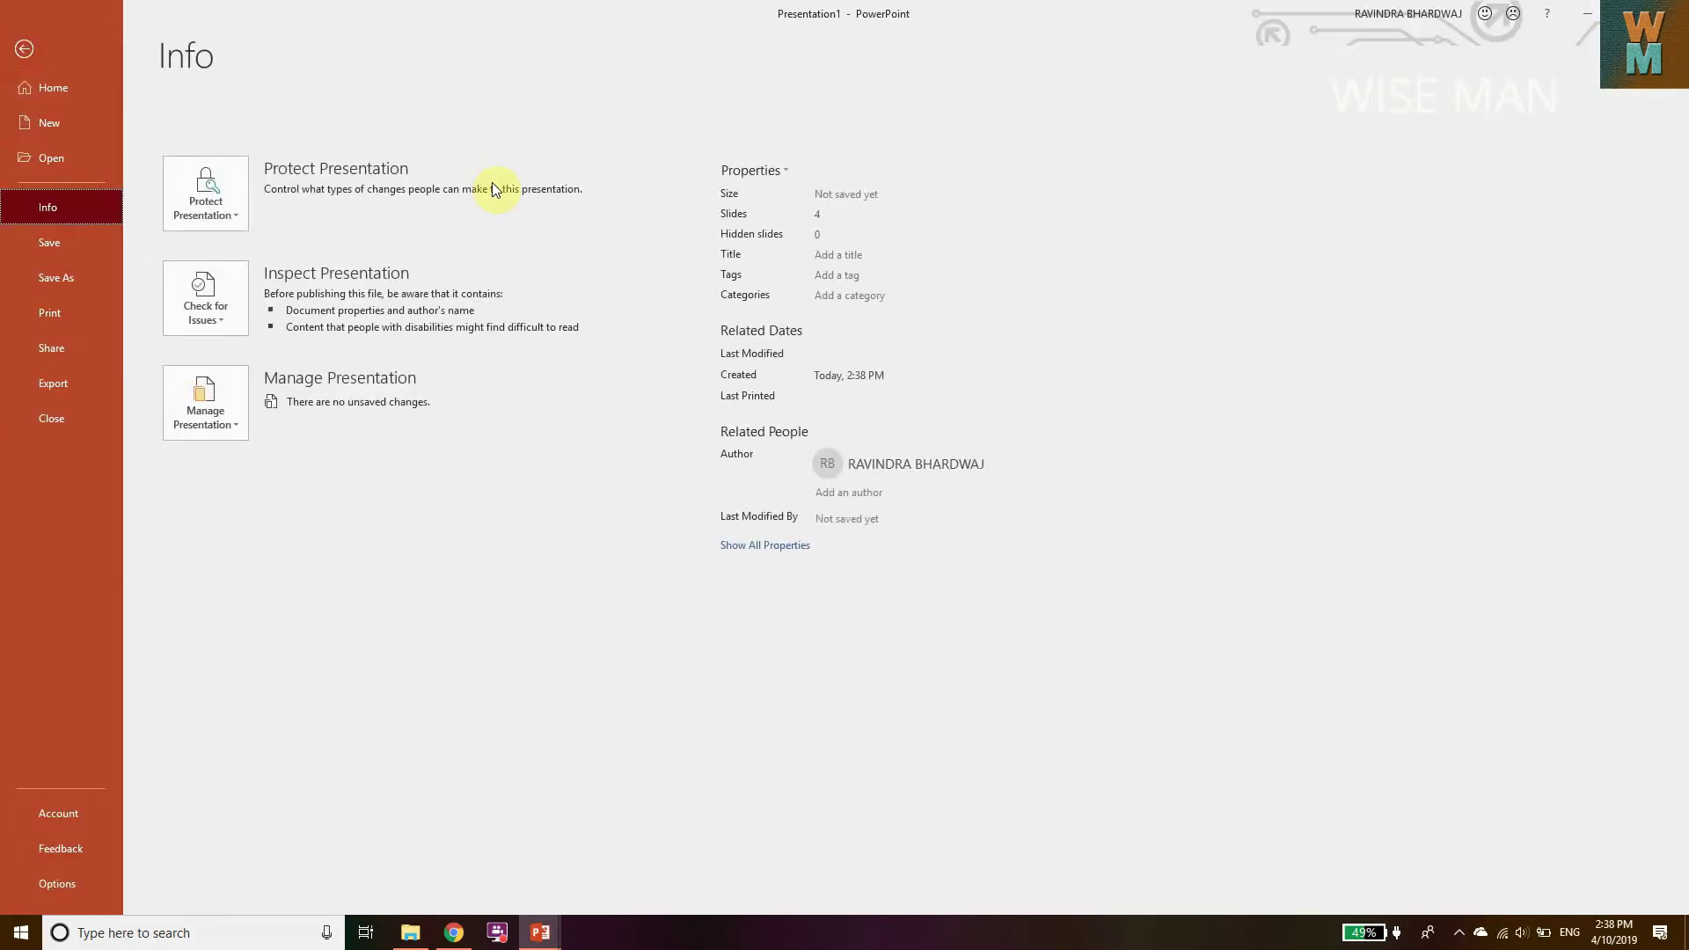
{"action": "key", "text": "Escape"}
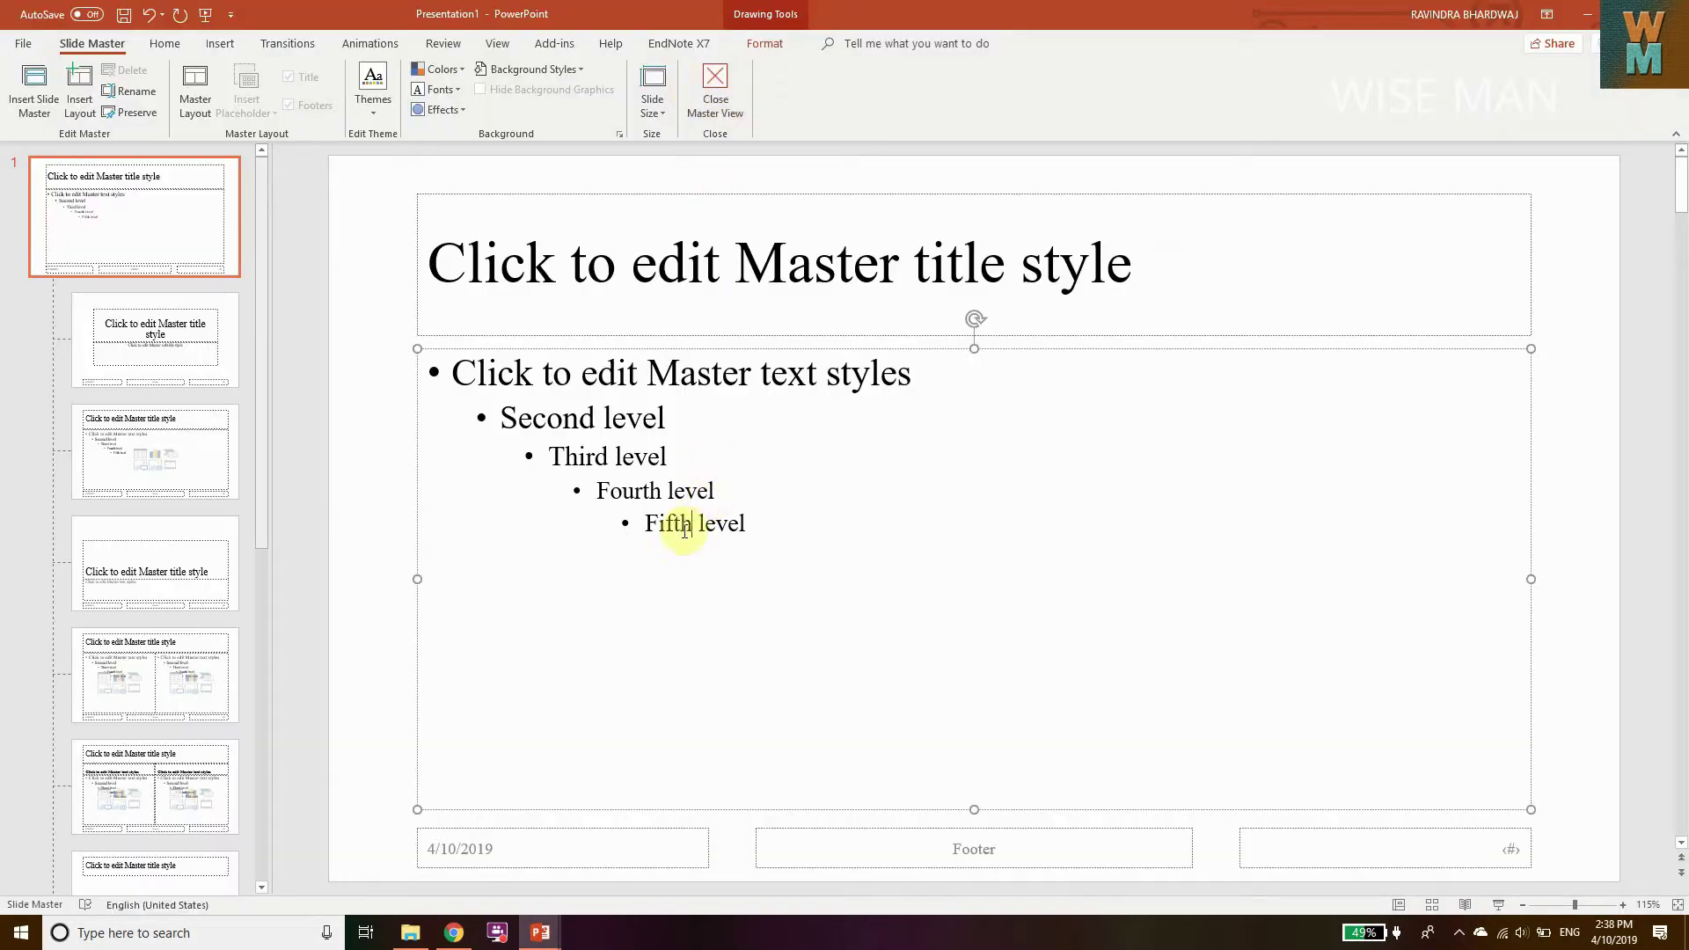
{"action": "left_click", "coordinate": [614, 447]}
{"action": "left_click", "coordinate": [555, 262]}
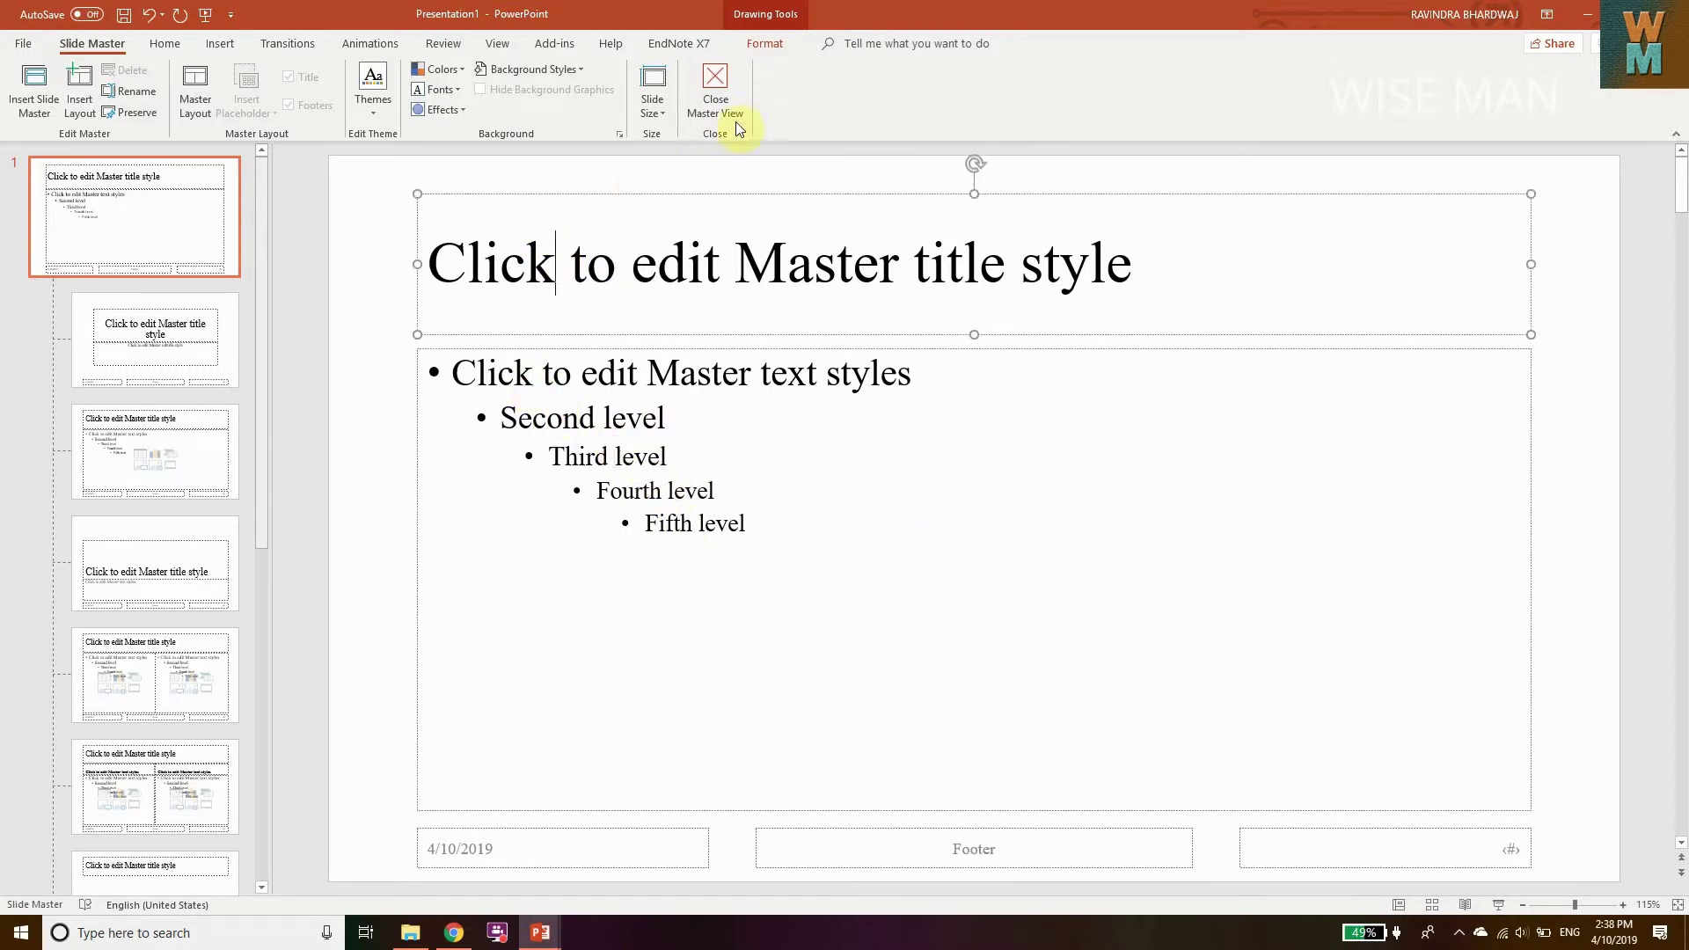
{"action": "left_click", "coordinate": [717, 104]}
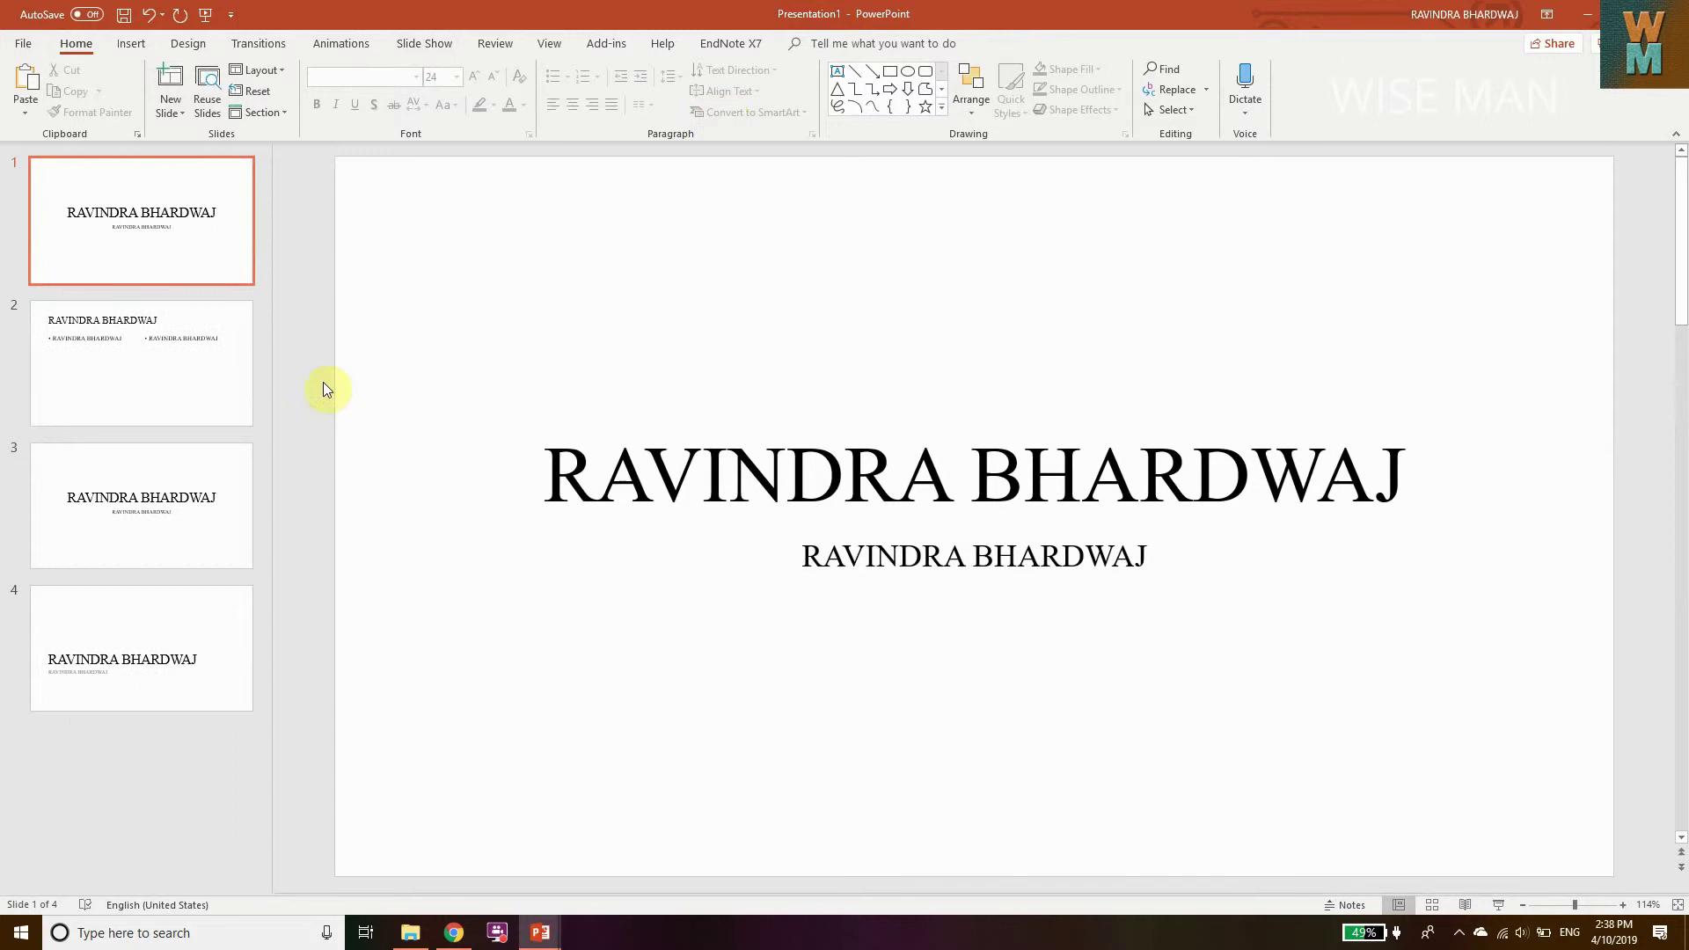
- Verify the titles and text boxes on slides 1–4 now use Times New Roman
{"action": "left_click", "coordinate": [962, 558]}
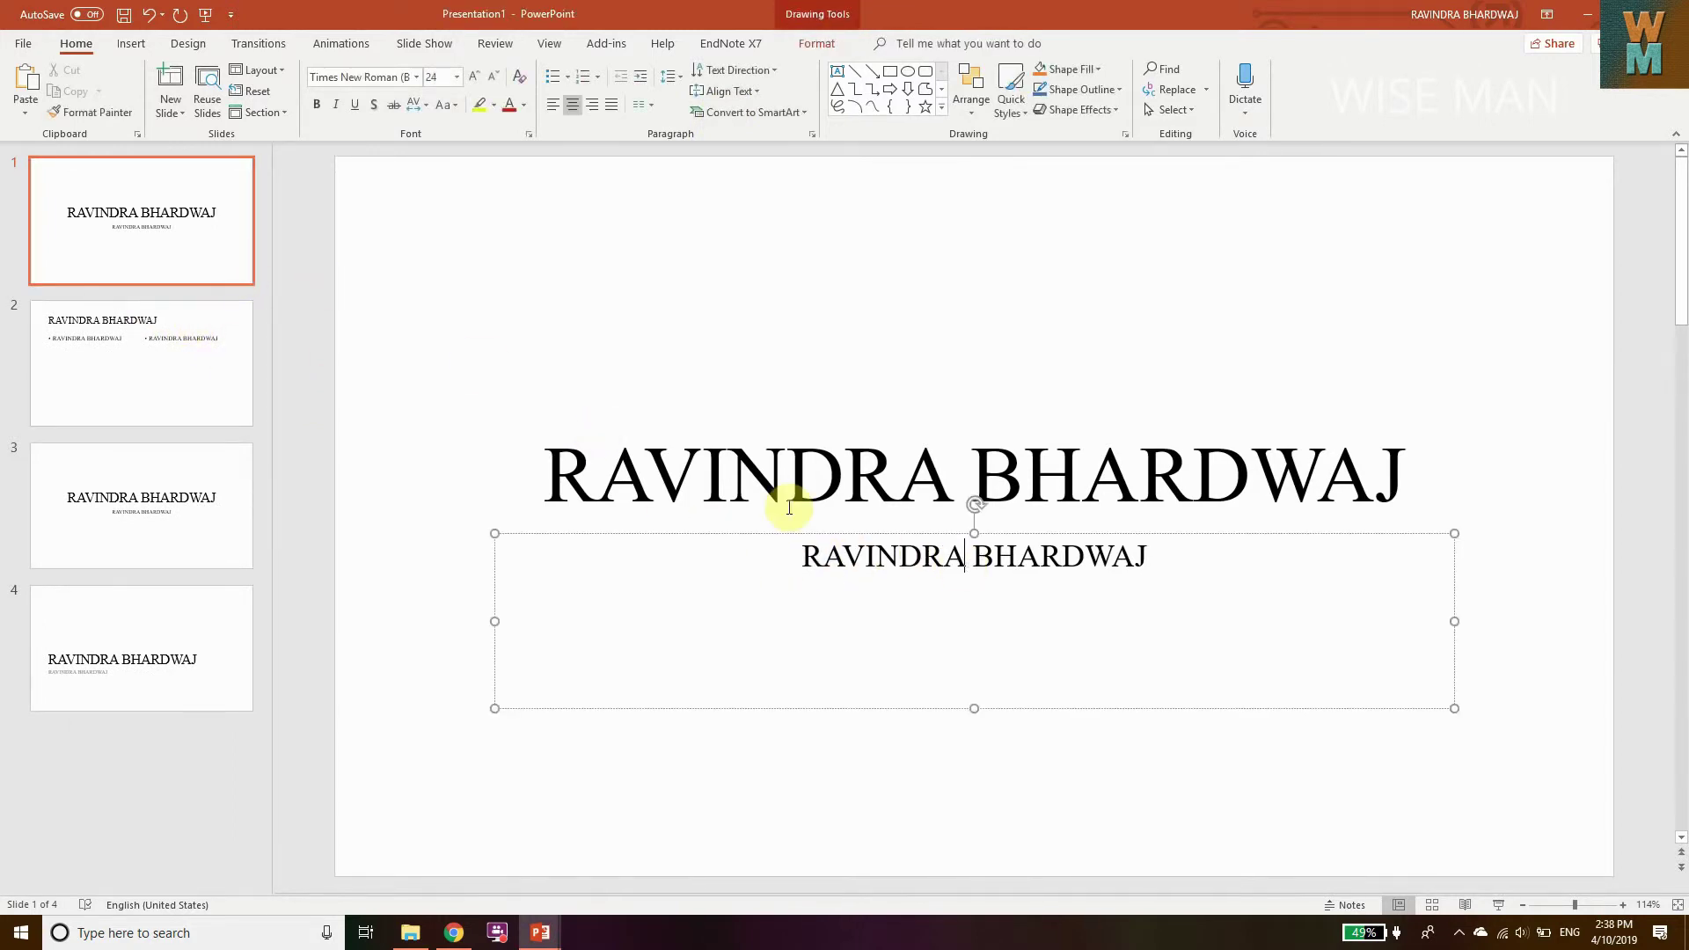
{"action": "left_click", "coordinate": [184, 392]}
{"action": "left_click", "coordinate": [655, 377]}
{"action": "left_click", "coordinate": [774, 264]}
{"action": "left_click", "coordinate": [1049, 378]}
{"action": "left_click", "coordinate": [106, 475]}
{"action": "left_click", "coordinate": [643, 462]}
{"action": "left_click", "coordinate": [914, 557]}
{"action": "left_click", "coordinate": [188, 630]}
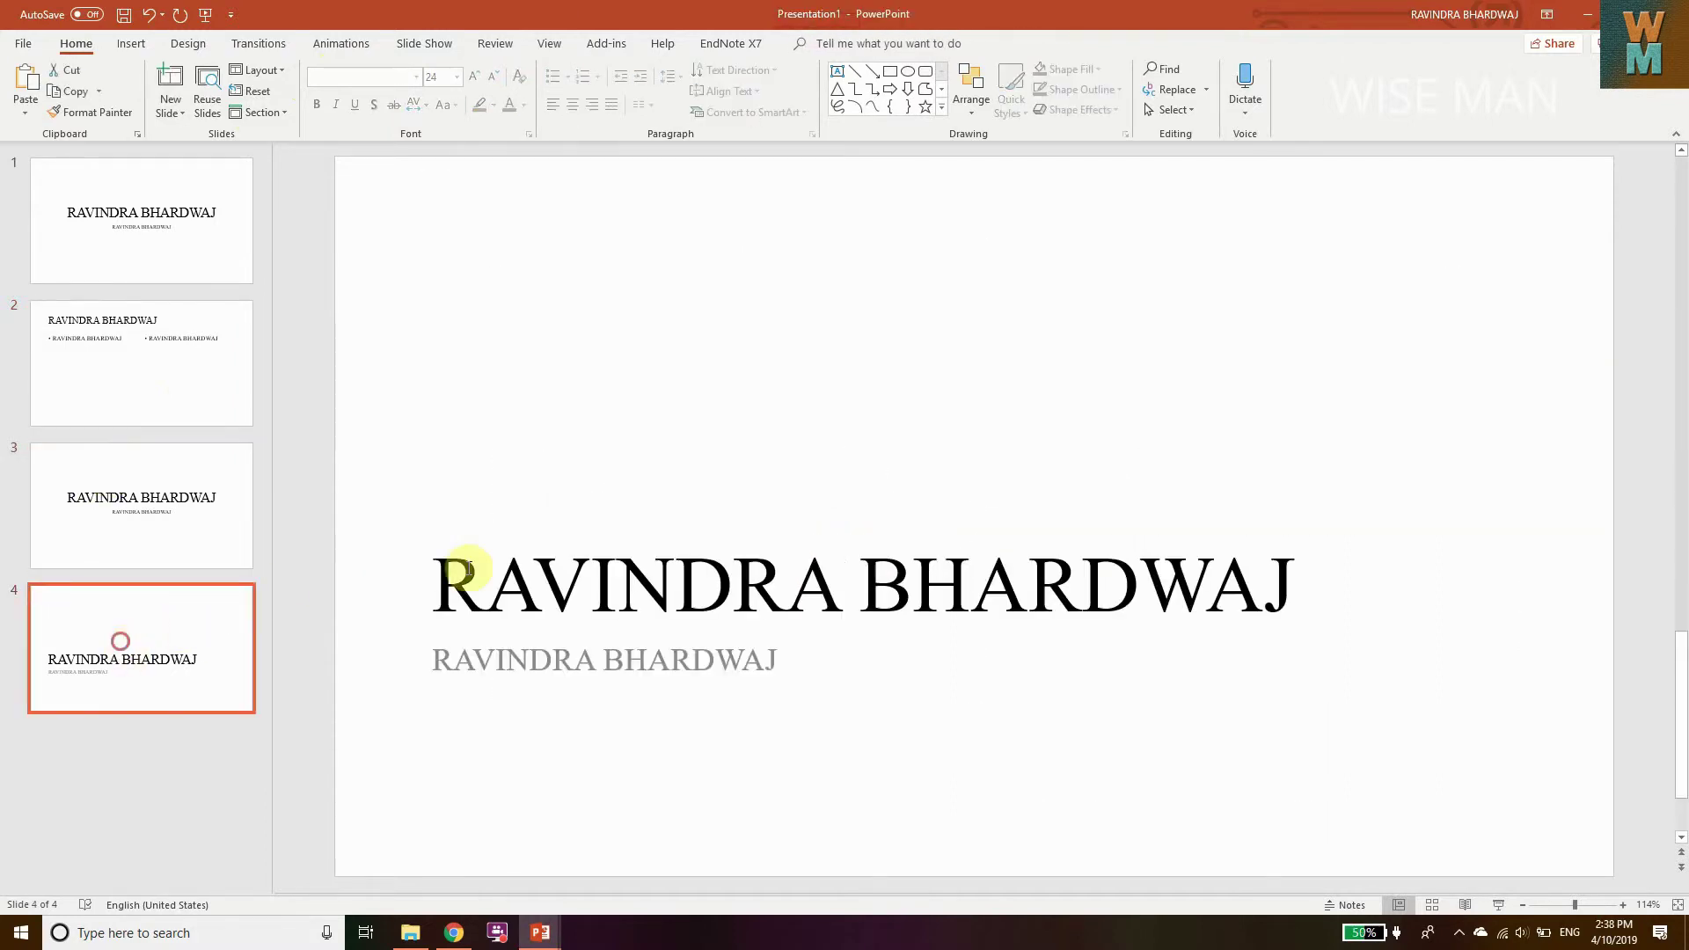
{"action": "left_click", "coordinate": [674, 600]}
{"action": "left_click", "coordinate": [648, 657]}
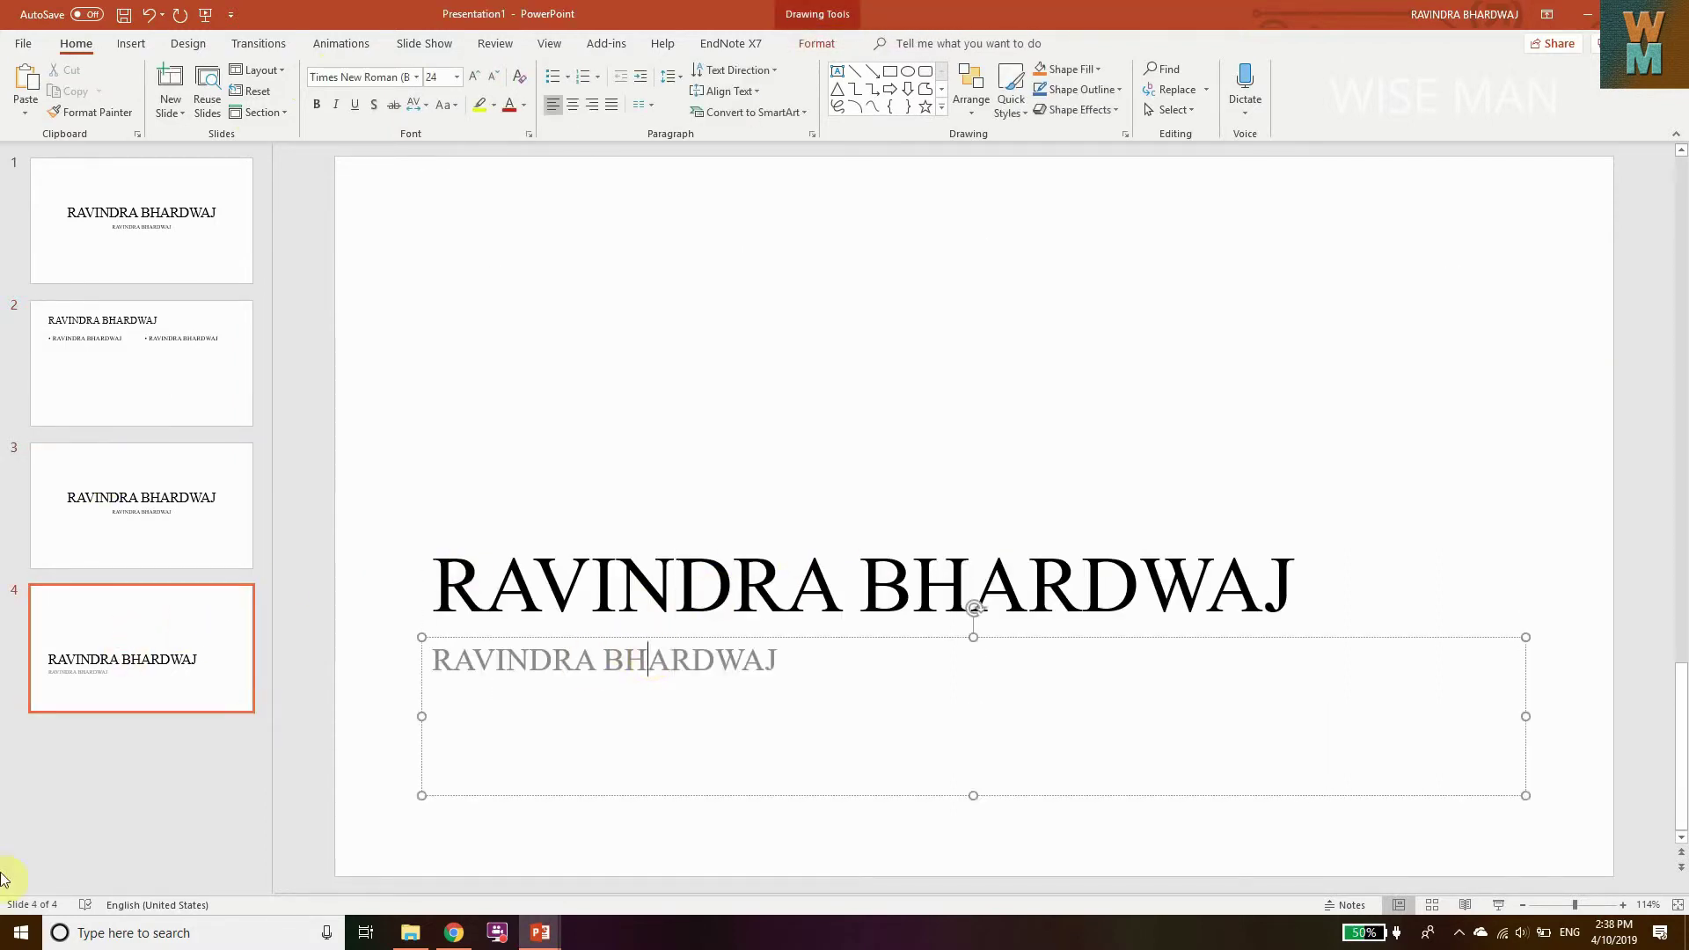
{"action": "left_click", "coordinate": [21, 933]}
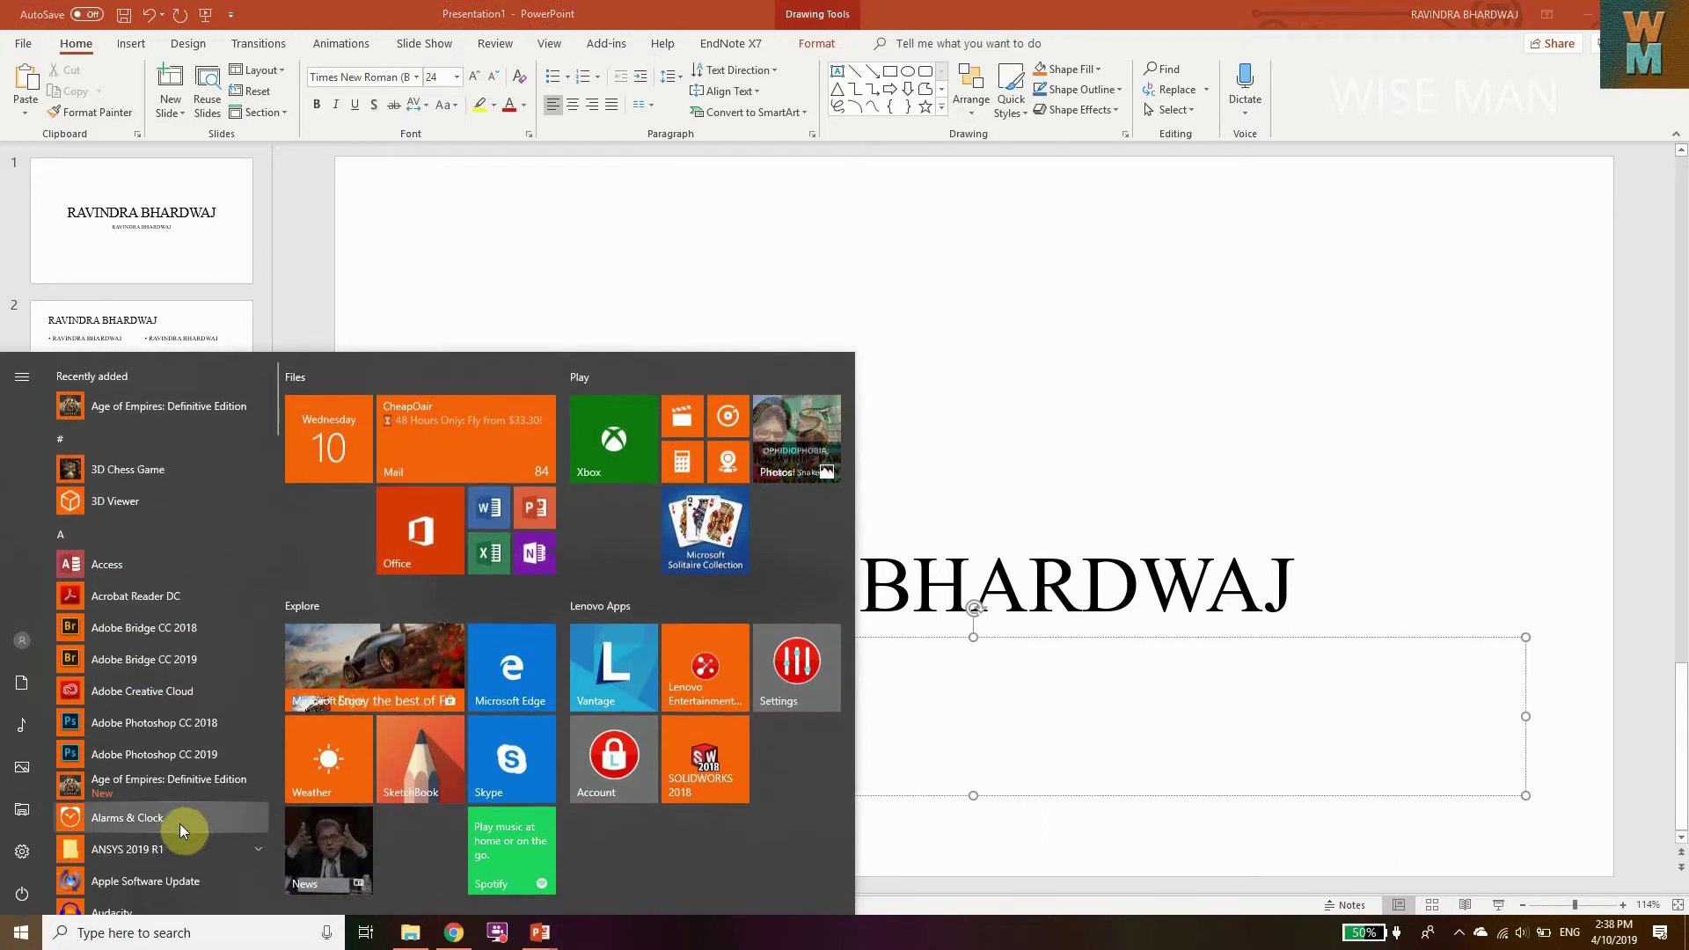
- Launch PowerPoint via 'ppt' search, create a blank presentation, and check its Calibri placeholders
{"action": "type", "text": "ppt"}
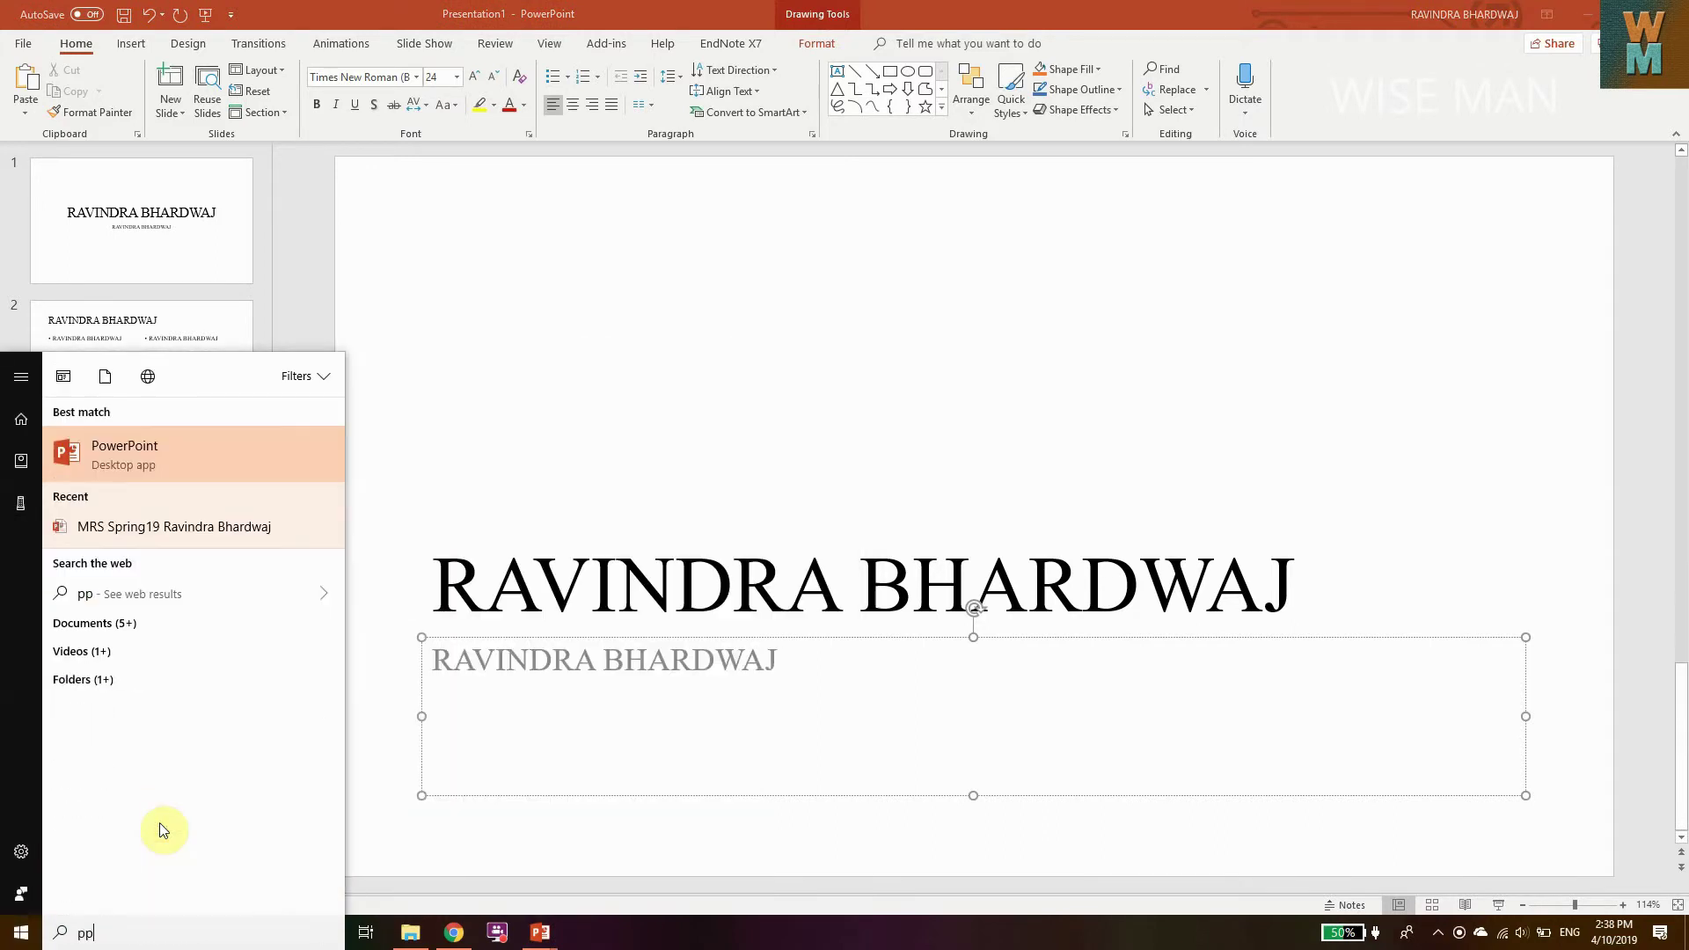
{"action": "left_click", "coordinate": [186, 469]}
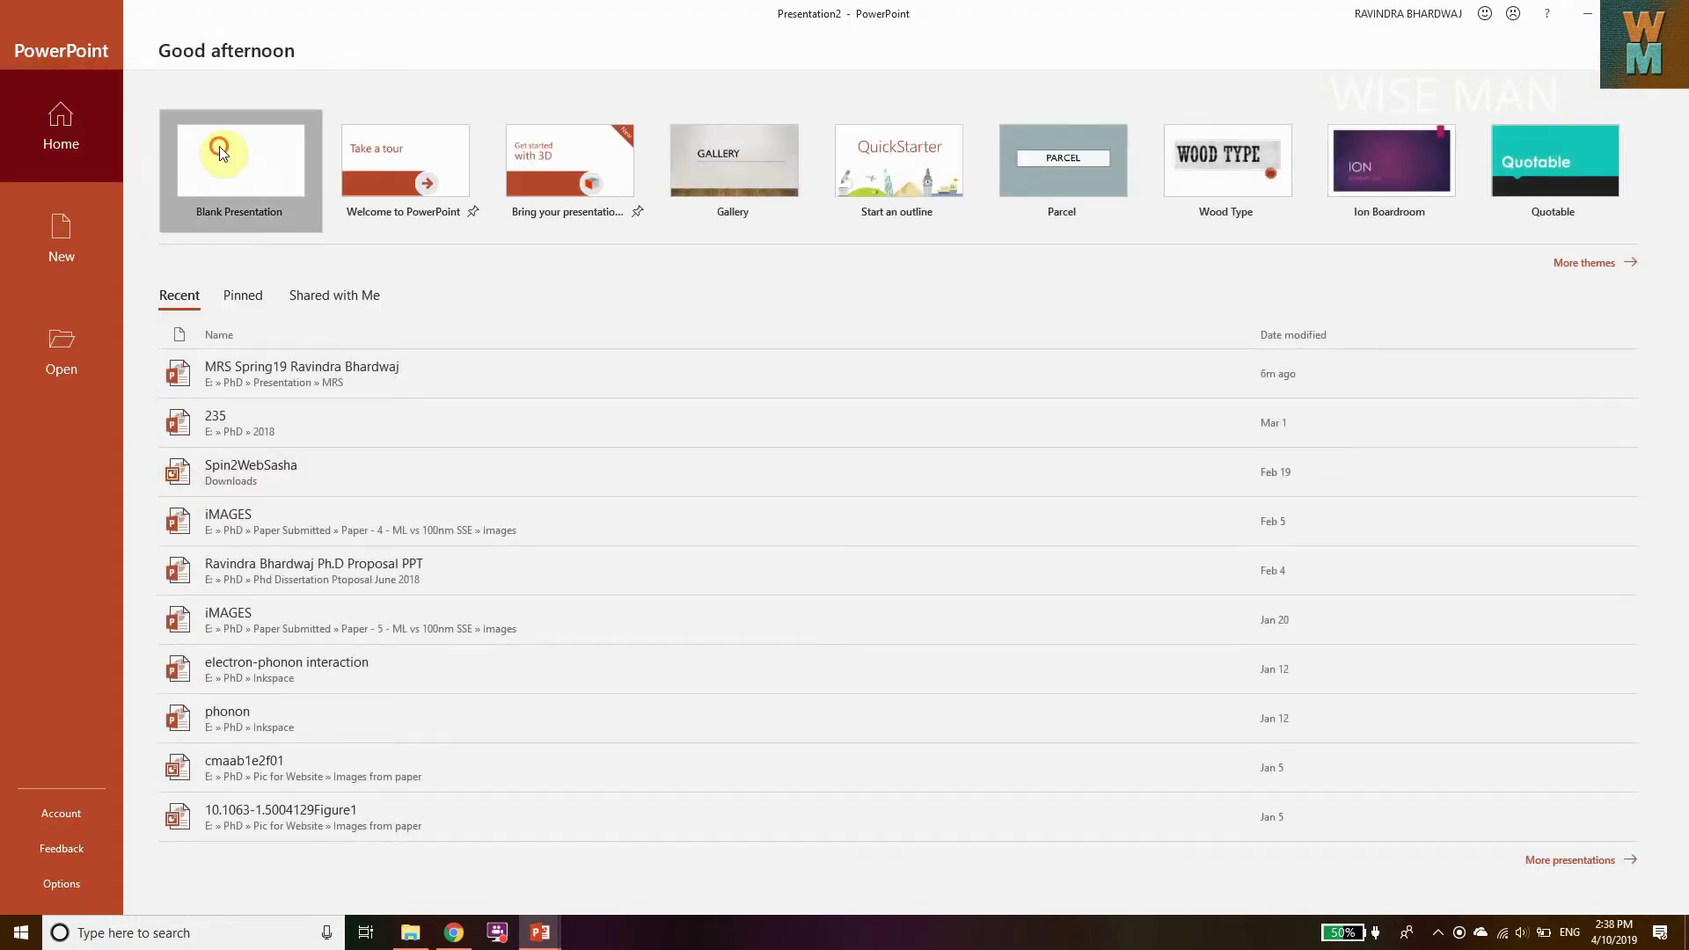
{"action": "left_click", "coordinate": [221, 153]}
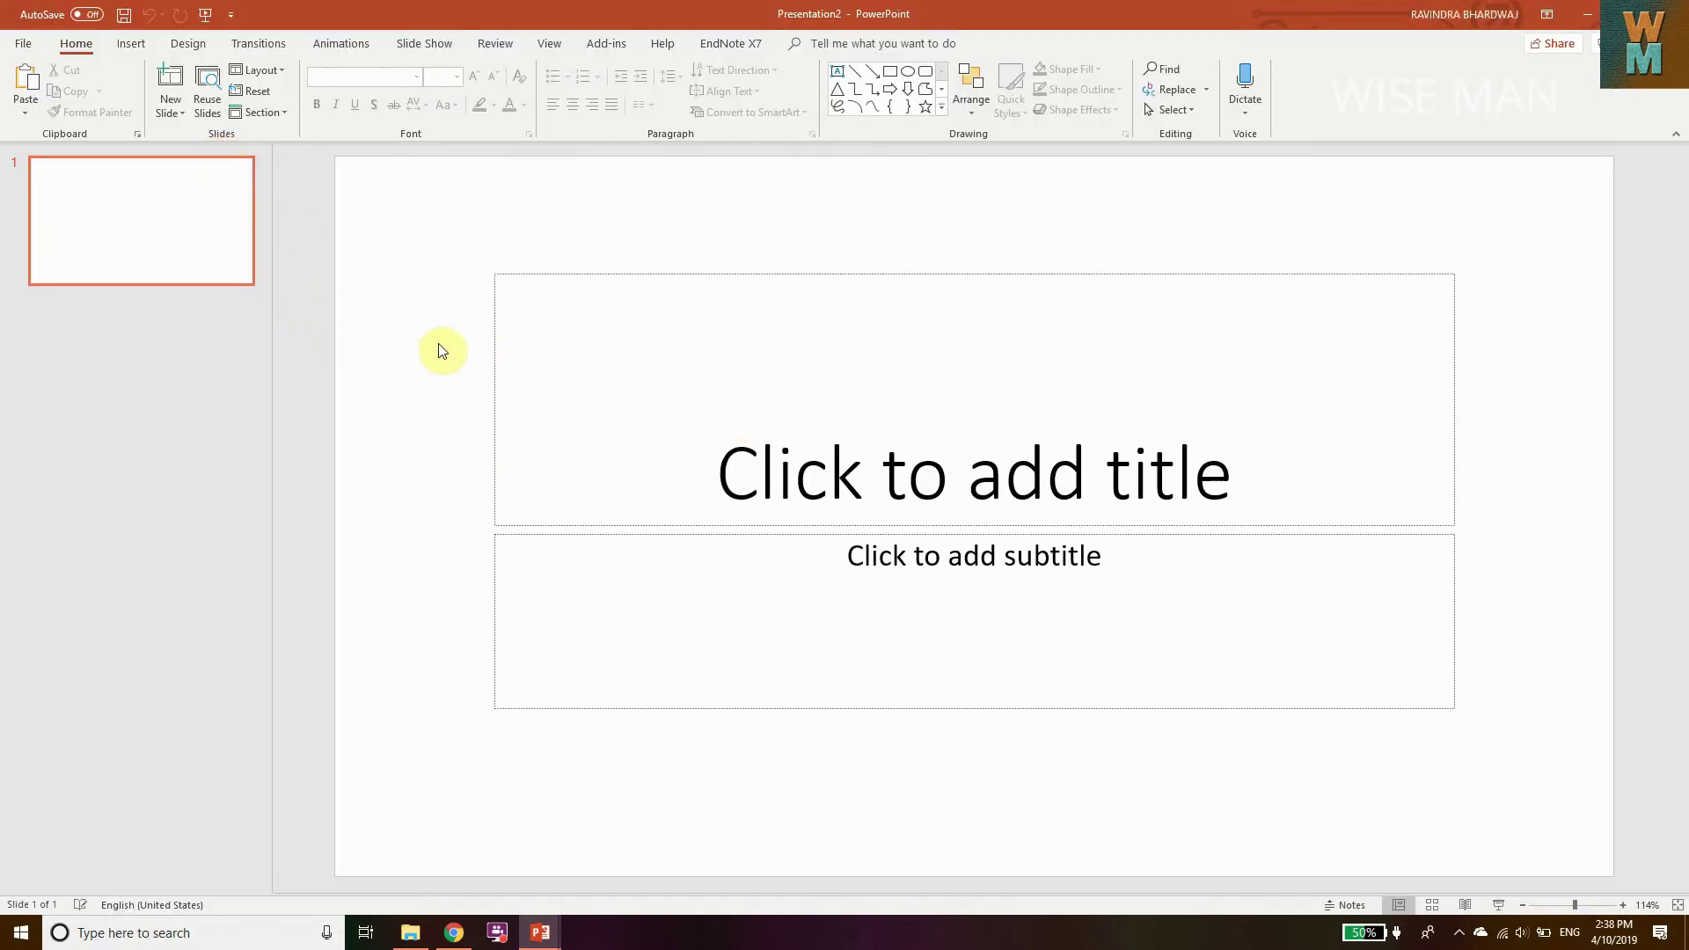
{"action": "left_click", "coordinate": [859, 477]}
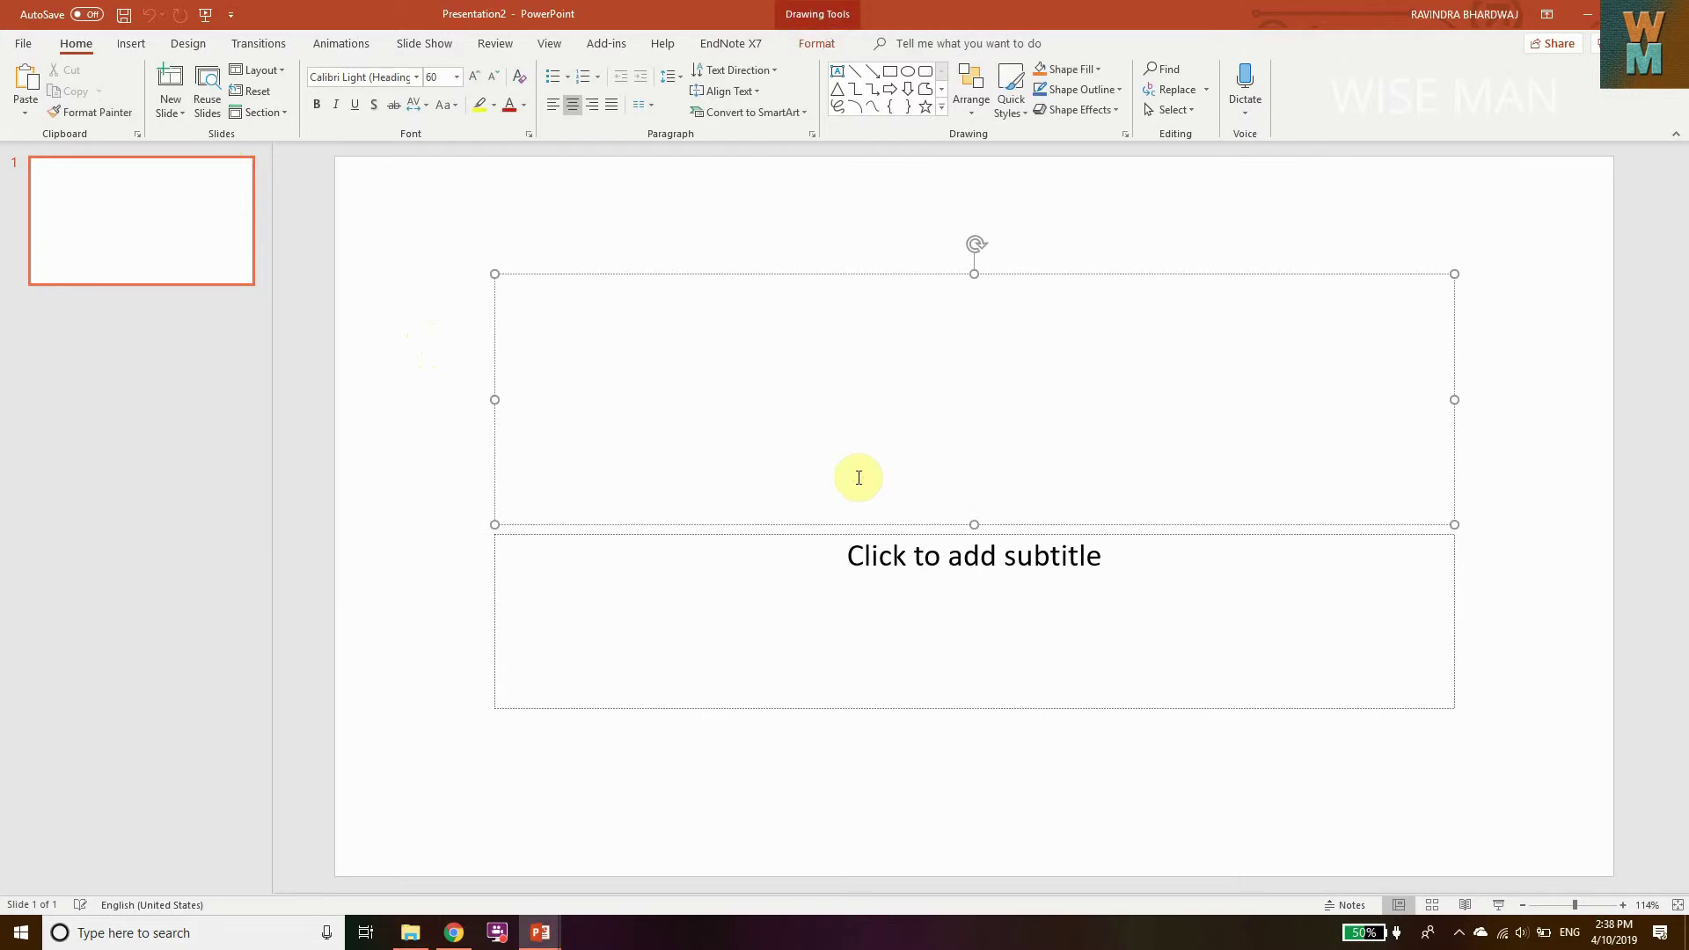
{"action": "left_click", "coordinate": [977, 547]}
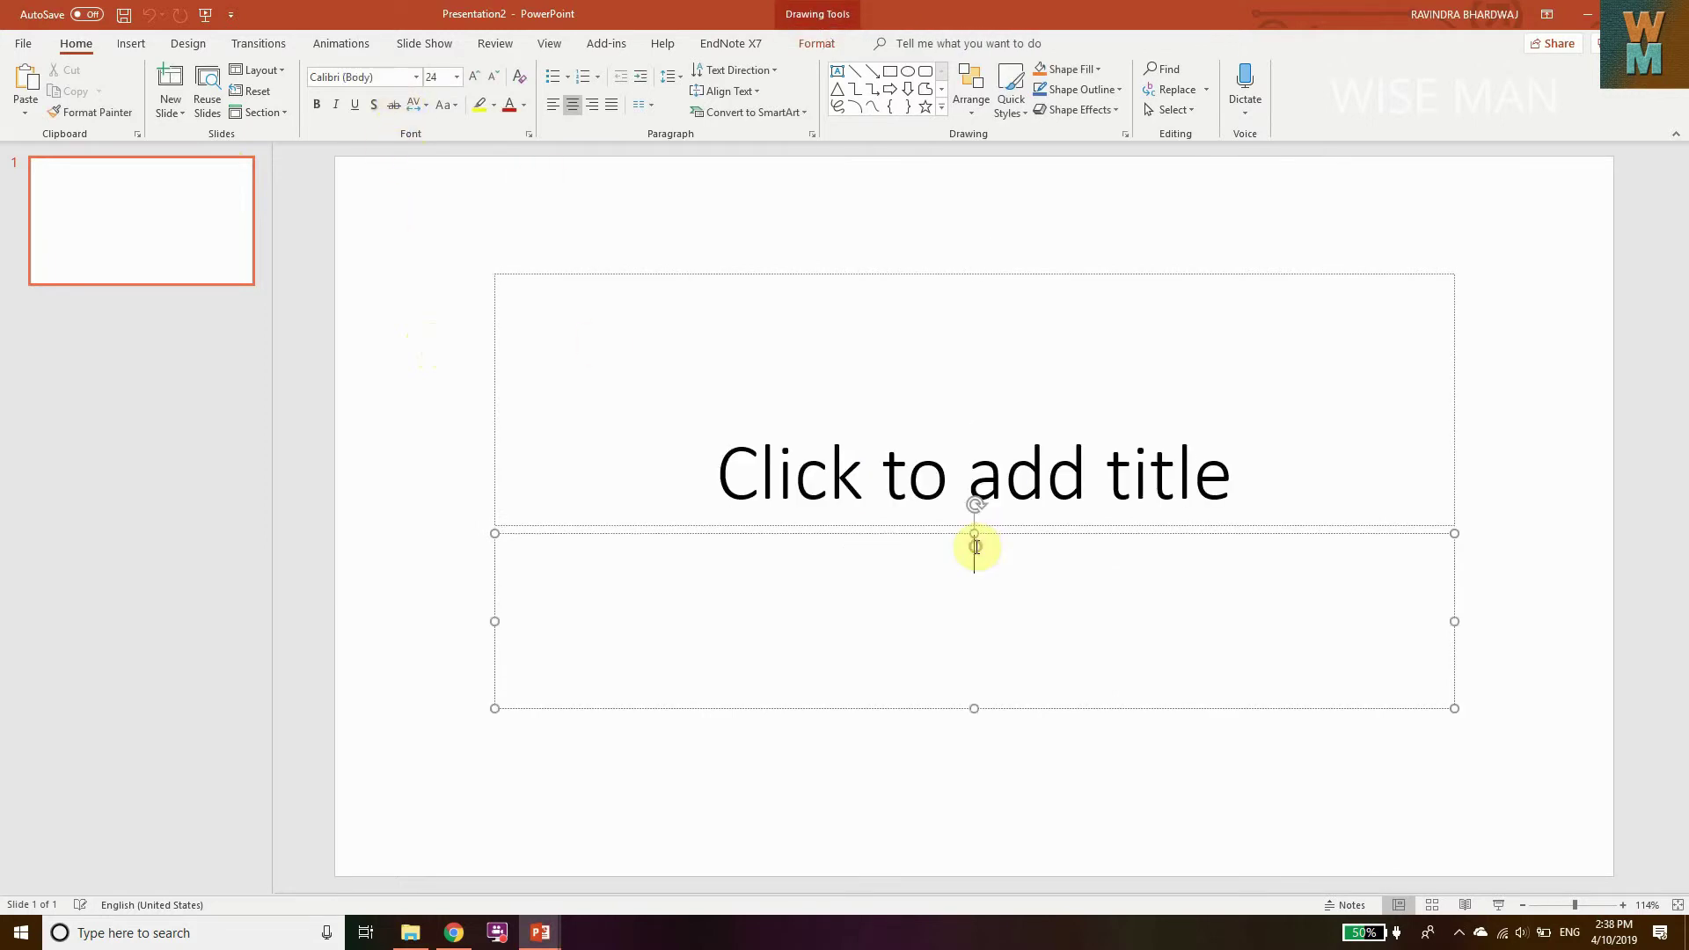
{"action": "left_click", "coordinate": [1545, 339]}
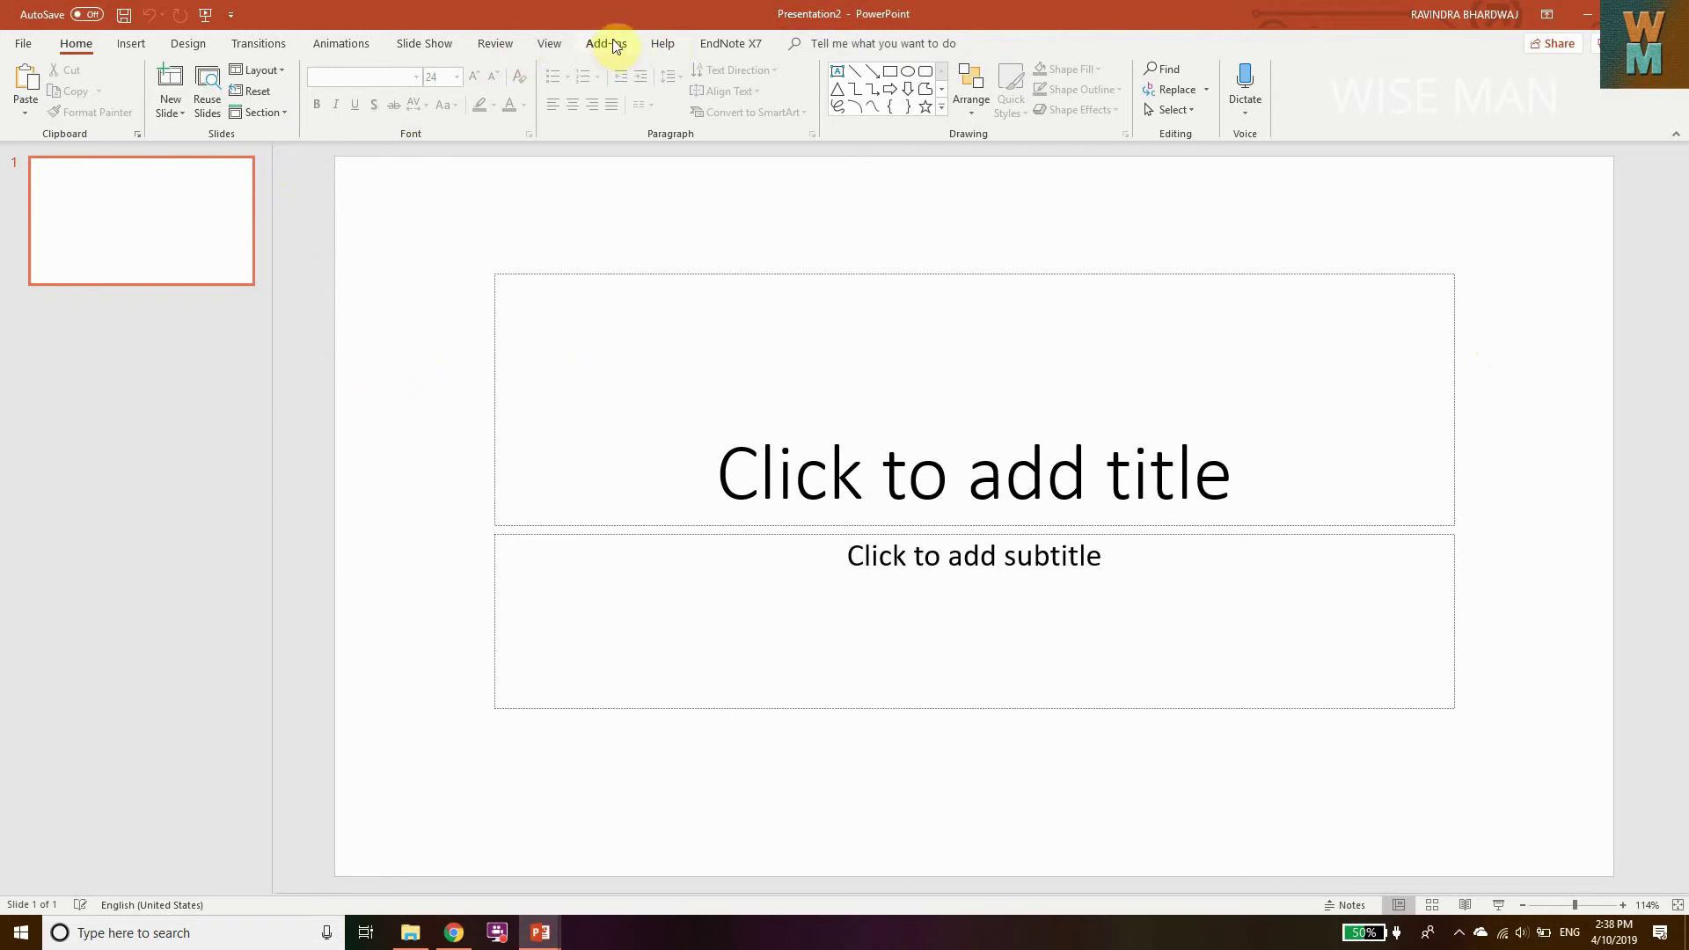
{"action": "left_click", "coordinate": [549, 43]}
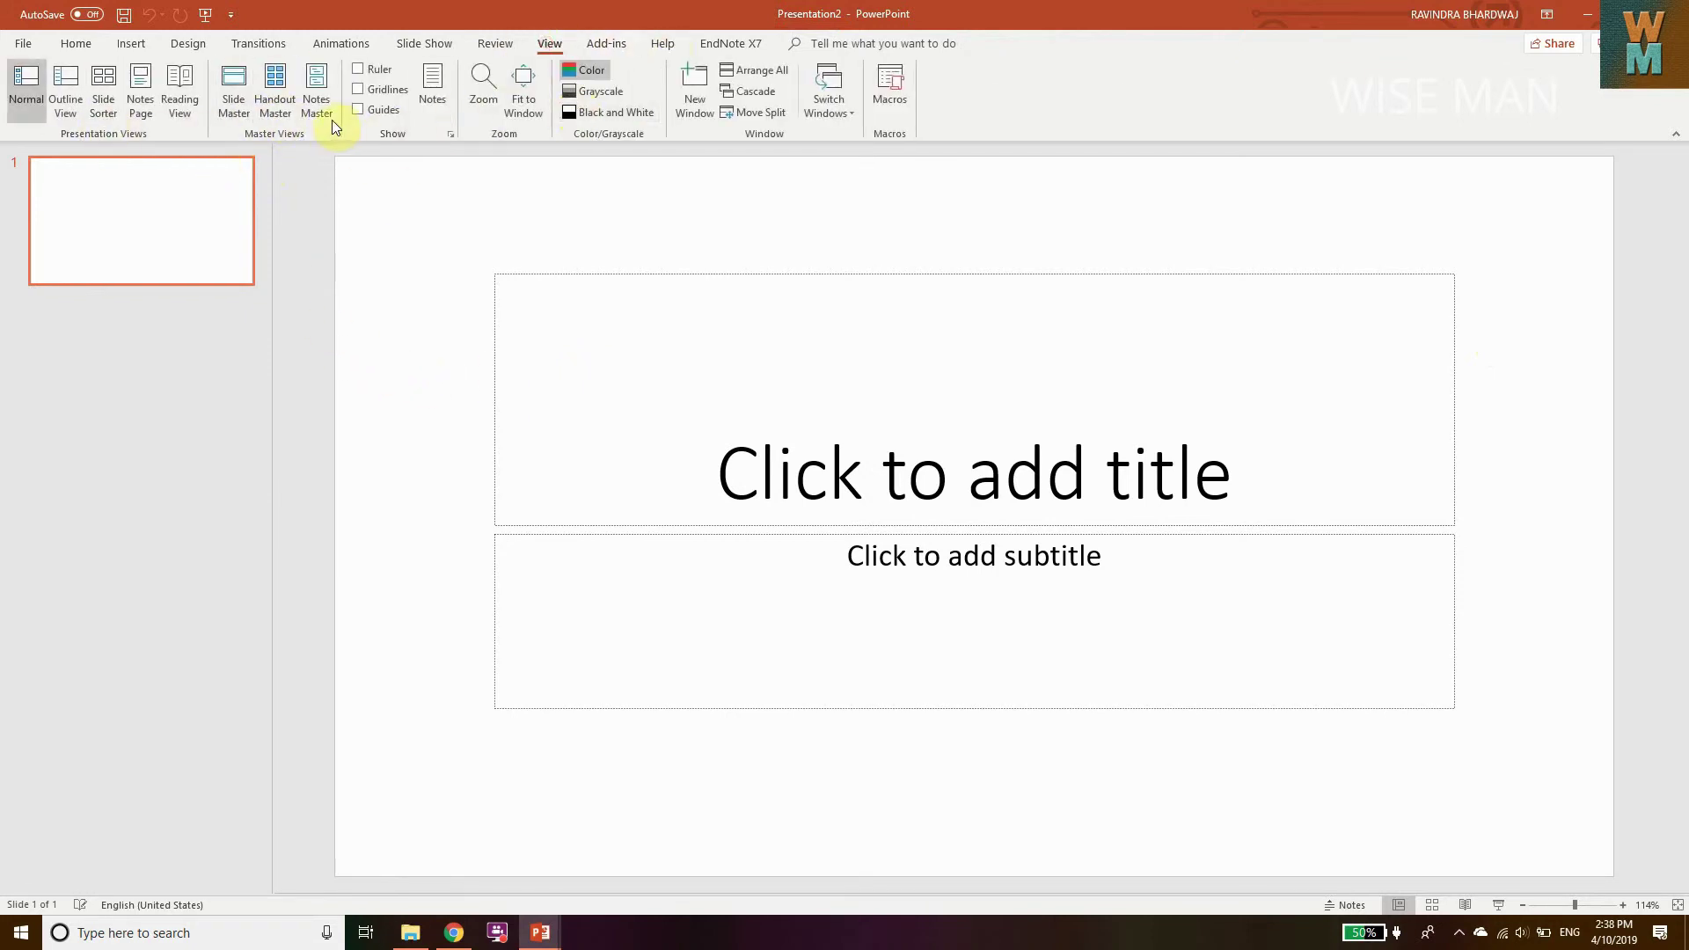
- Apply the custom Times New Roman theme font in Slide Master, then close Master View
{"action": "left_click", "coordinate": [242, 105]}
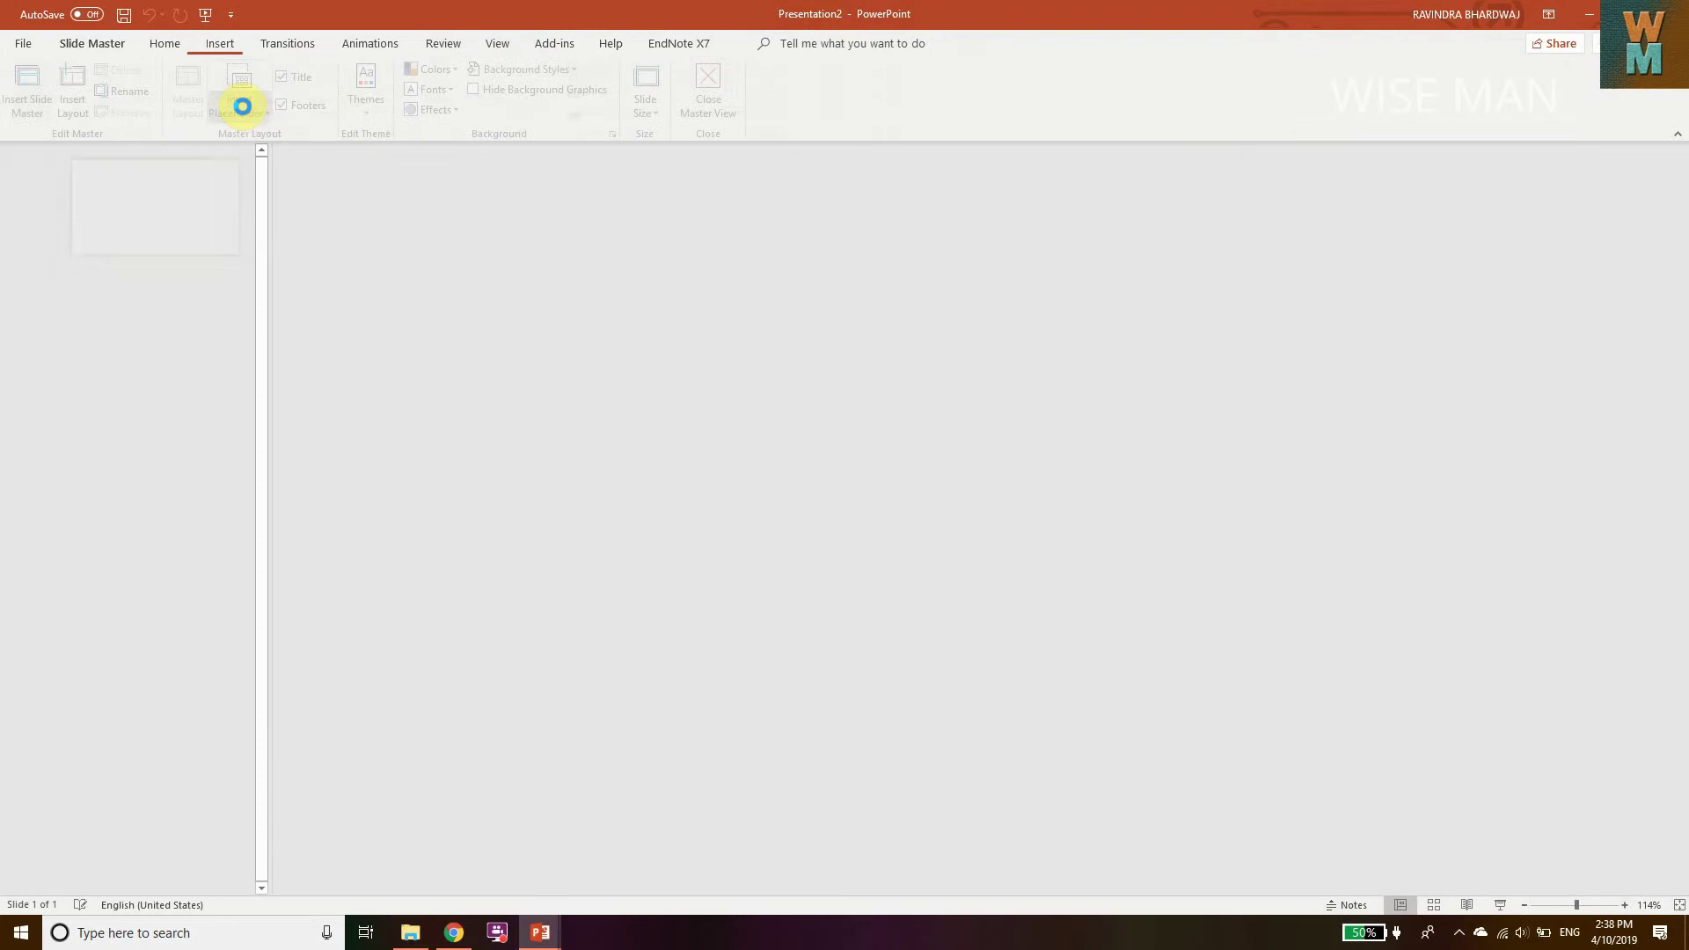
{"action": "left_click", "coordinate": [446, 88]}
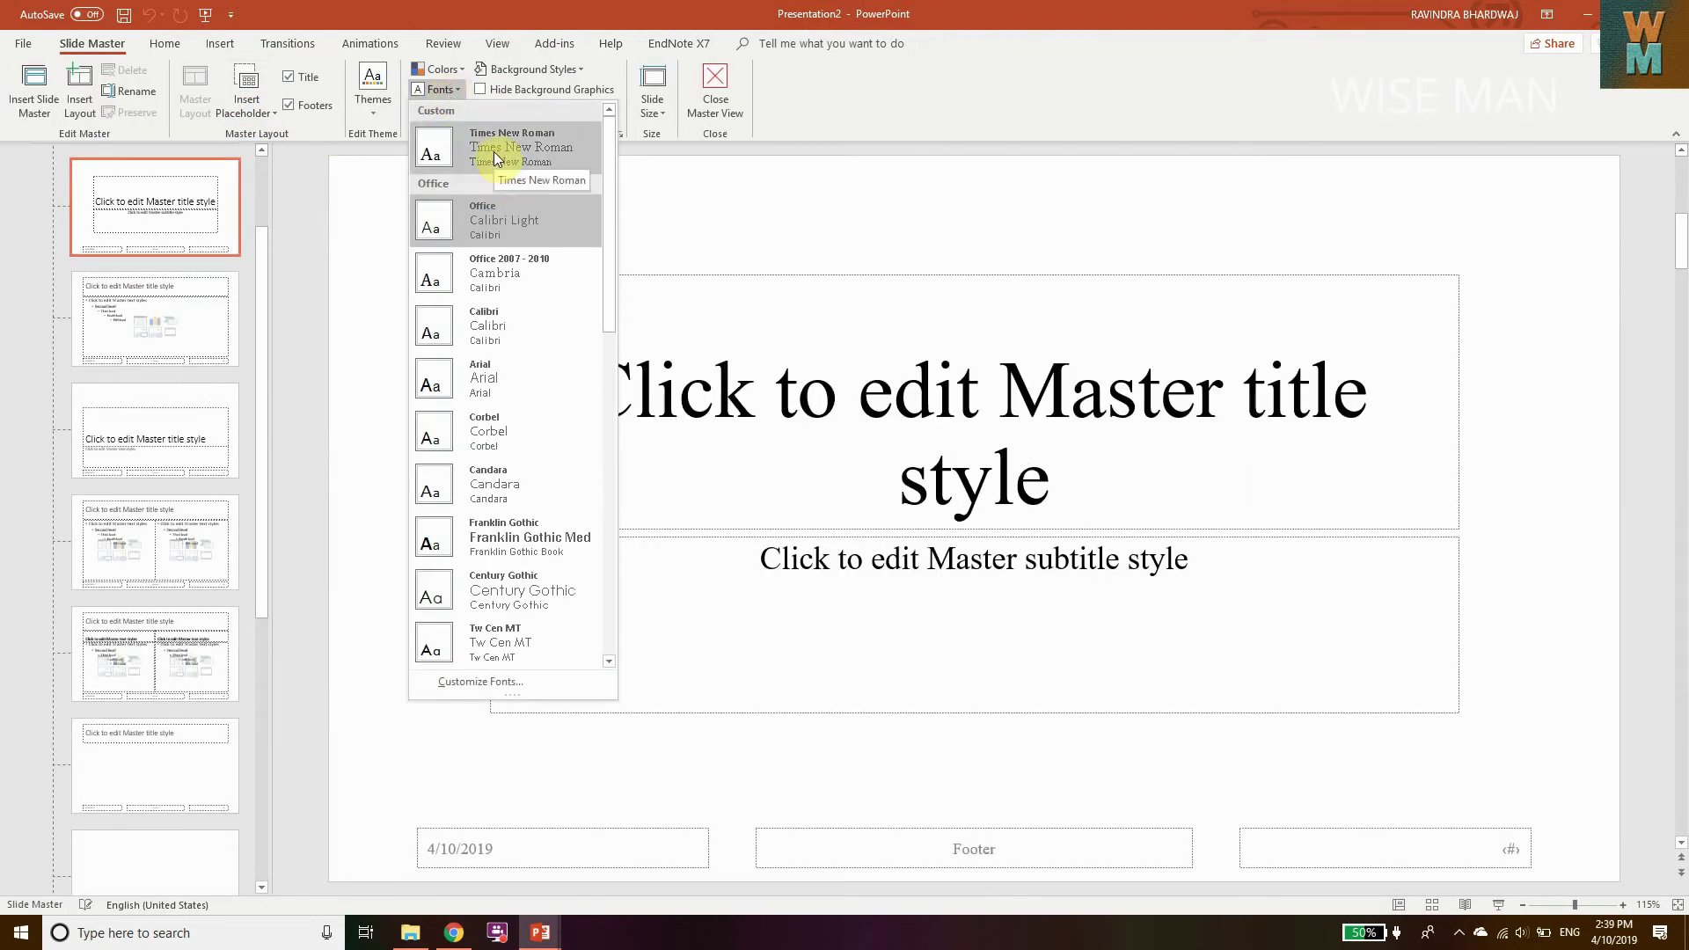
{"action": "left_click", "coordinate": [493, 151]}
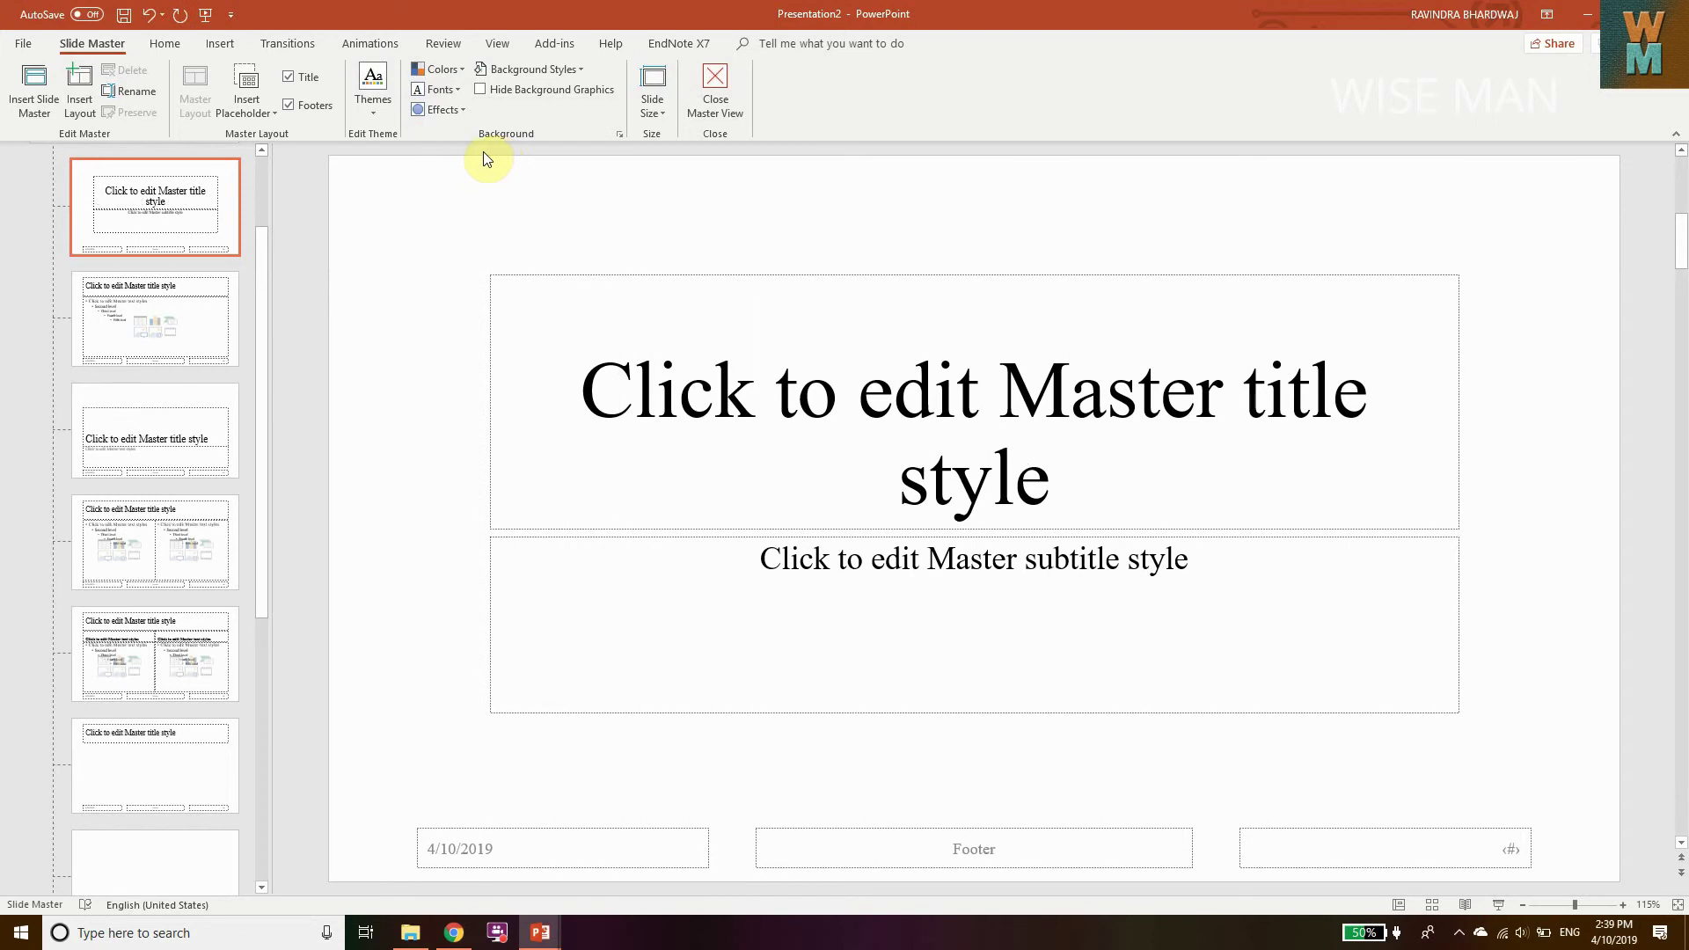
{"action": "left_click", "coordinate": [722, 98]}
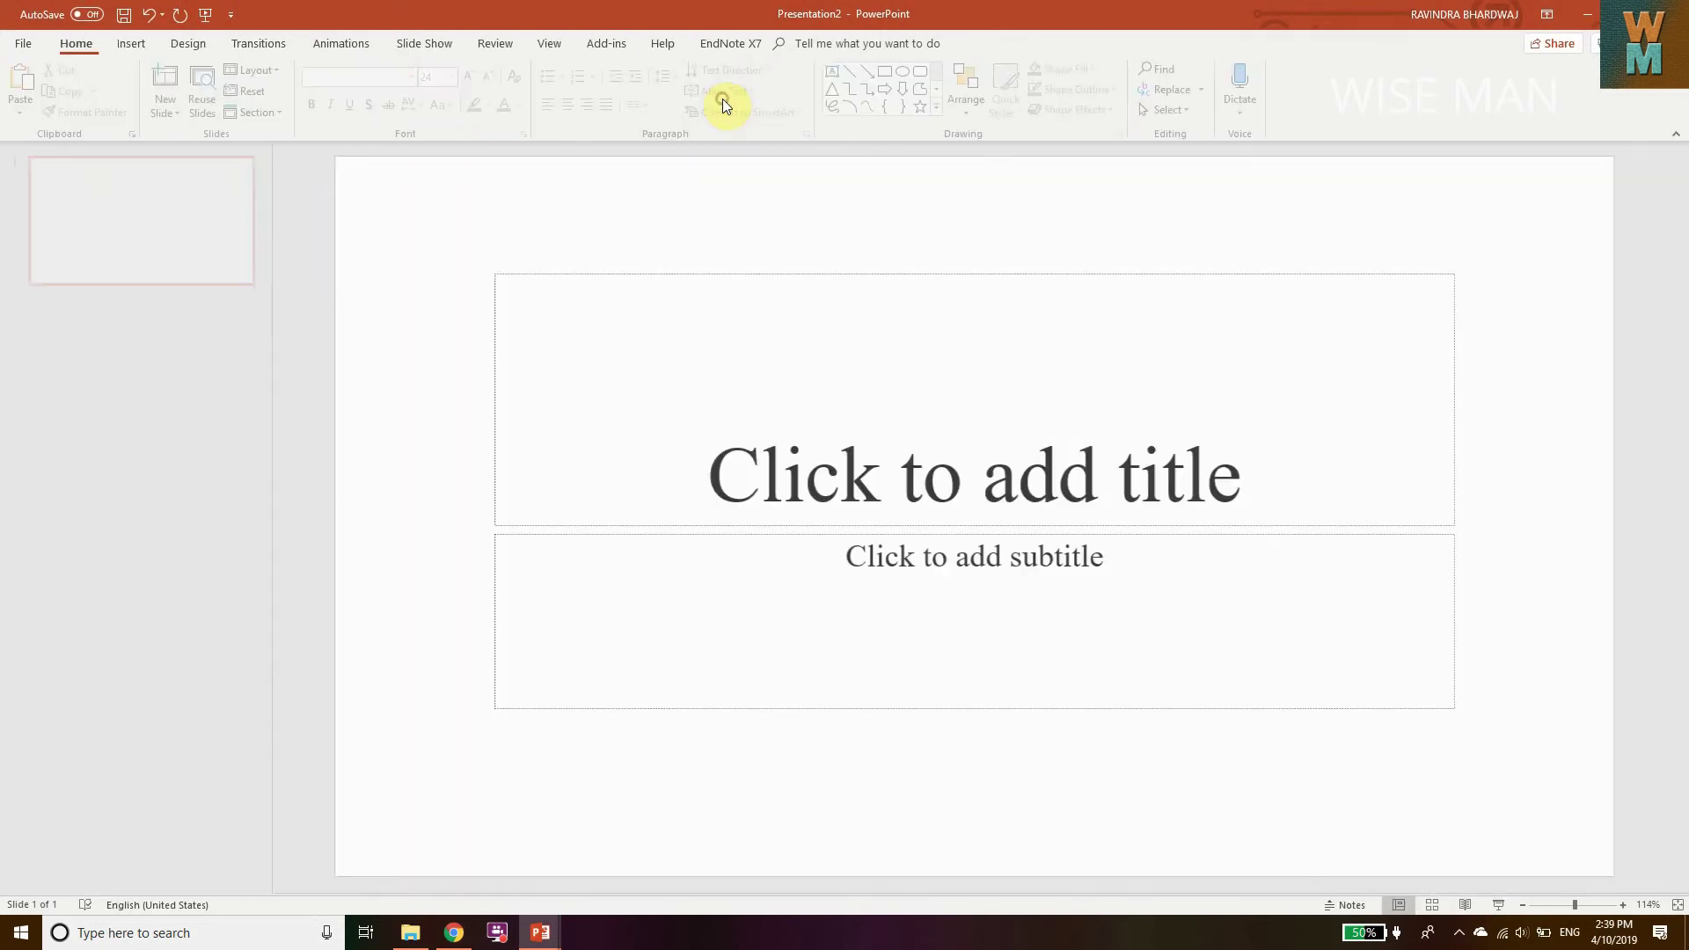
- Check that the new title and subtitle now use Times New Roman
{"action": "left_click", "coordinate": [675, 494]}
{"action": "left_click", "coordinate": [920, 592]}
{"action": "left_click", "coordinate": [880, 451]}
{"action": "left_click", "coordinate": [1067, 564]}
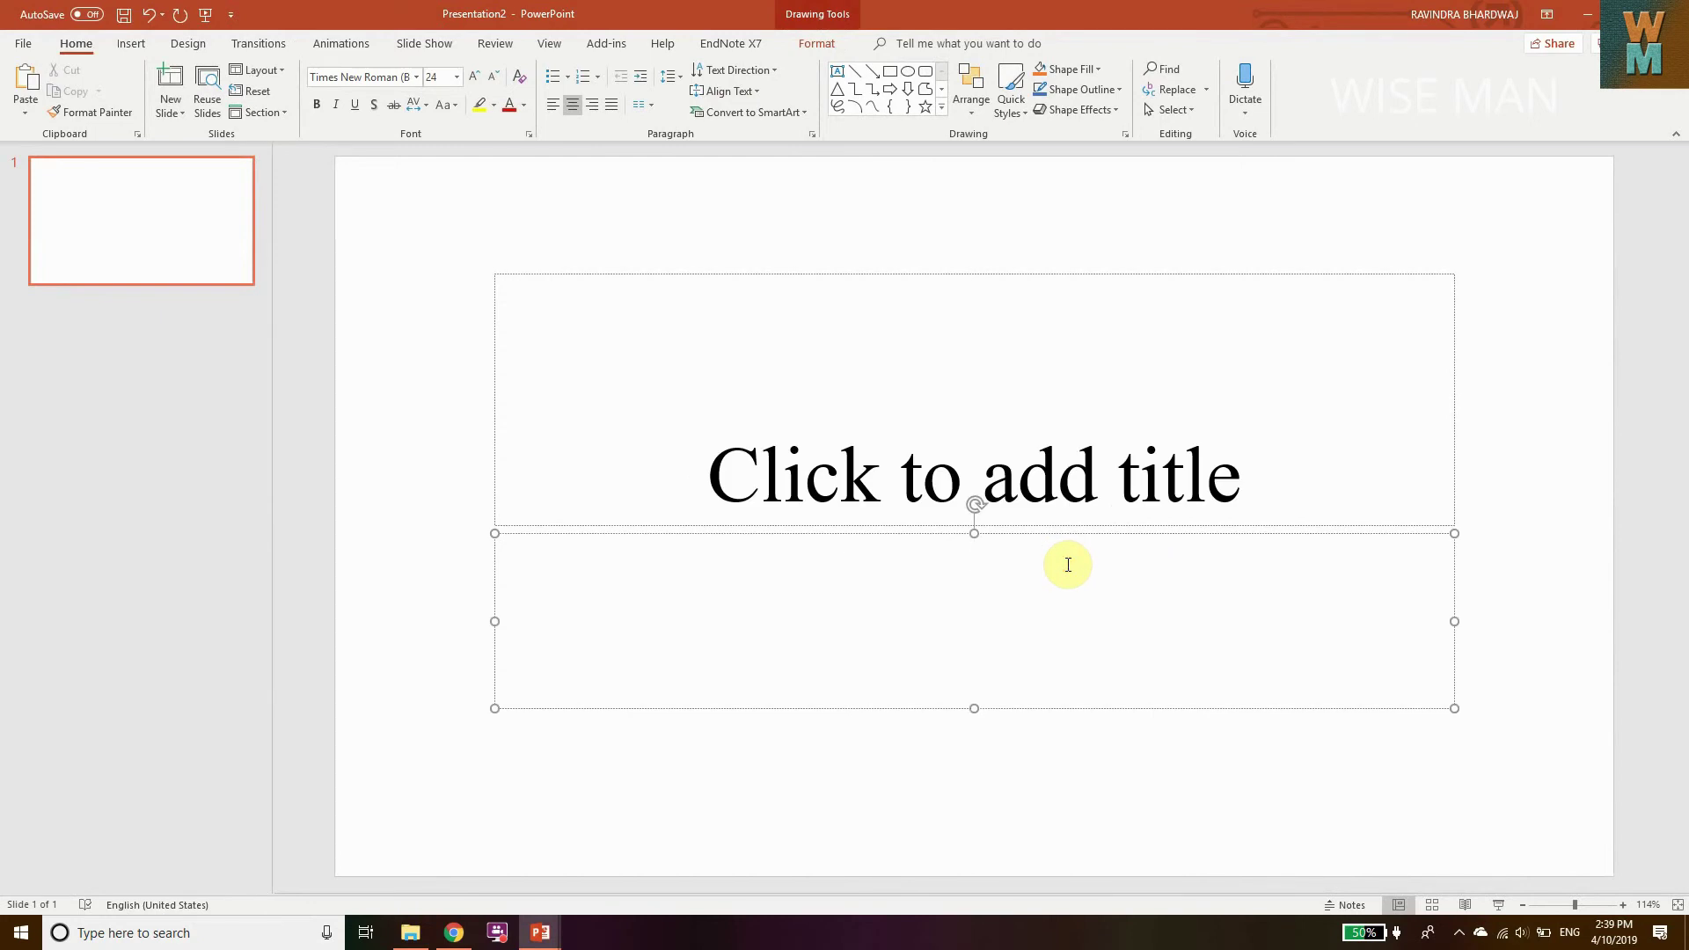